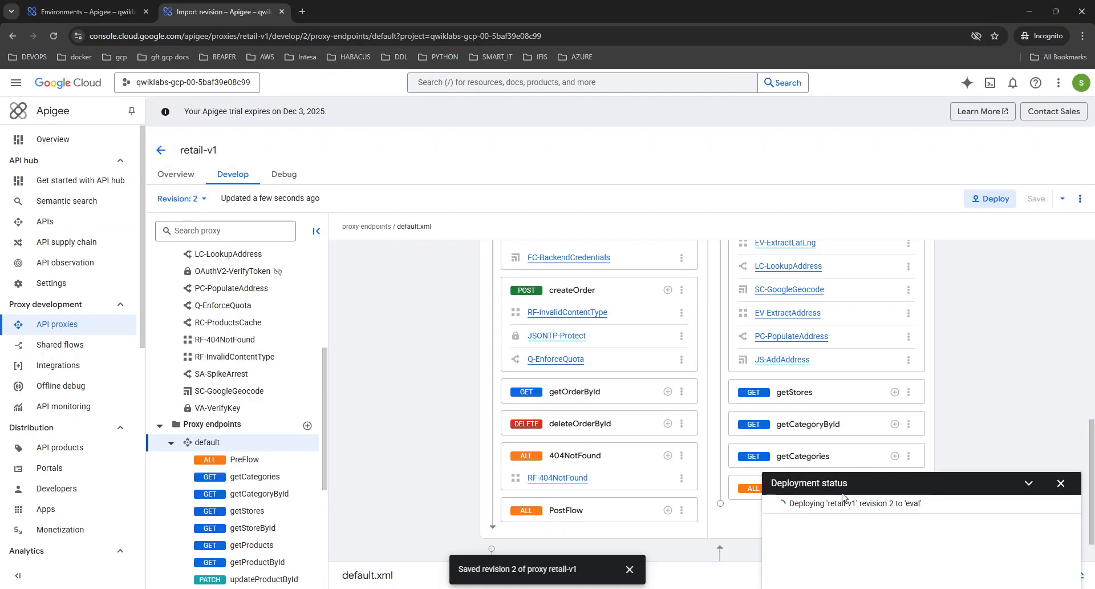
Switch to the Environments browser tab where Cloud Shell is open
click(86, 11)
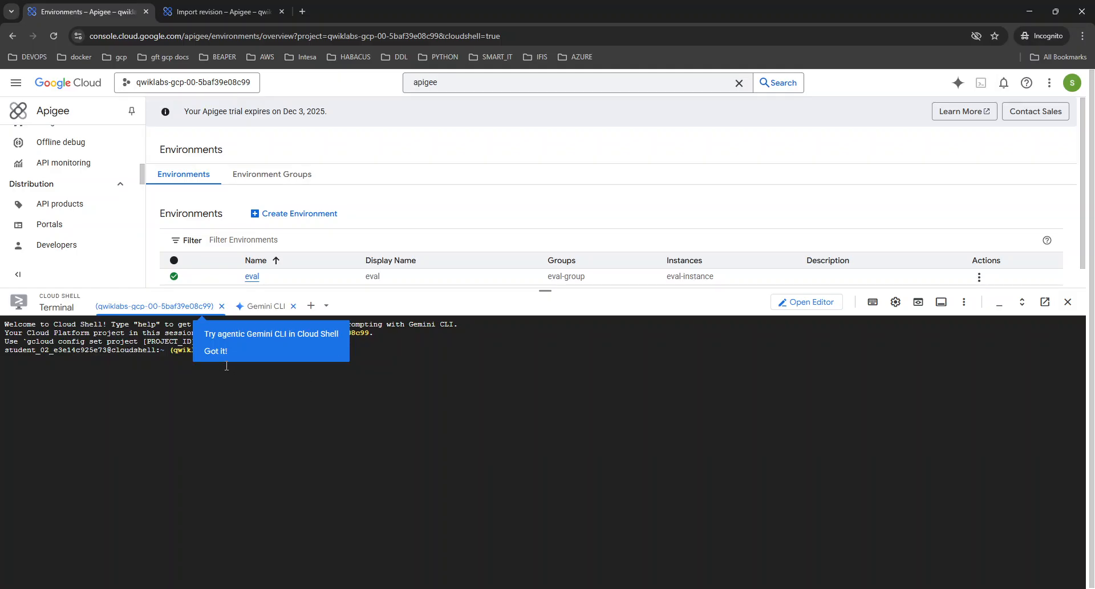
Dismiss the Gemini popup and run the pasted script that waits until the Apigee org is ready
click(217, 352)
key(ctrl+v)
key(Return)
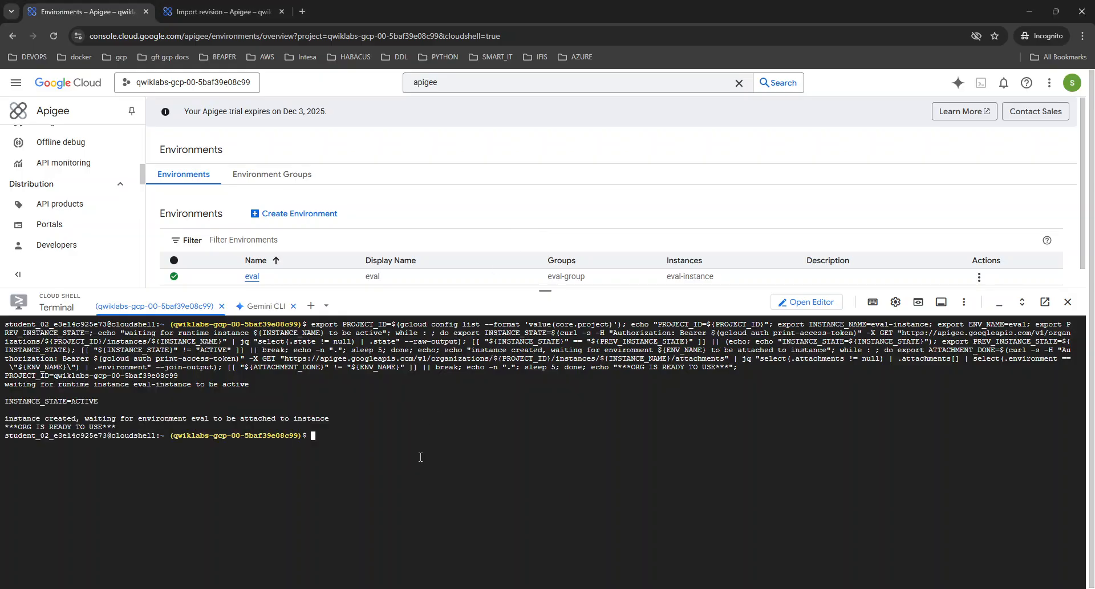
Clear the terminal and run the gcloud compute ssh command for apigeex-test-vm
key(ctrl+l)
text(TEST_VM_ZONE=$(gcloud compute instances list --filter="name=('apigeex-test-vm')" --format "value(zone)") gcloud compute ssh apigeex-test-vm --zone=${TEST_VM_ZONE} --force-key-file-overwrite)
key(Return)
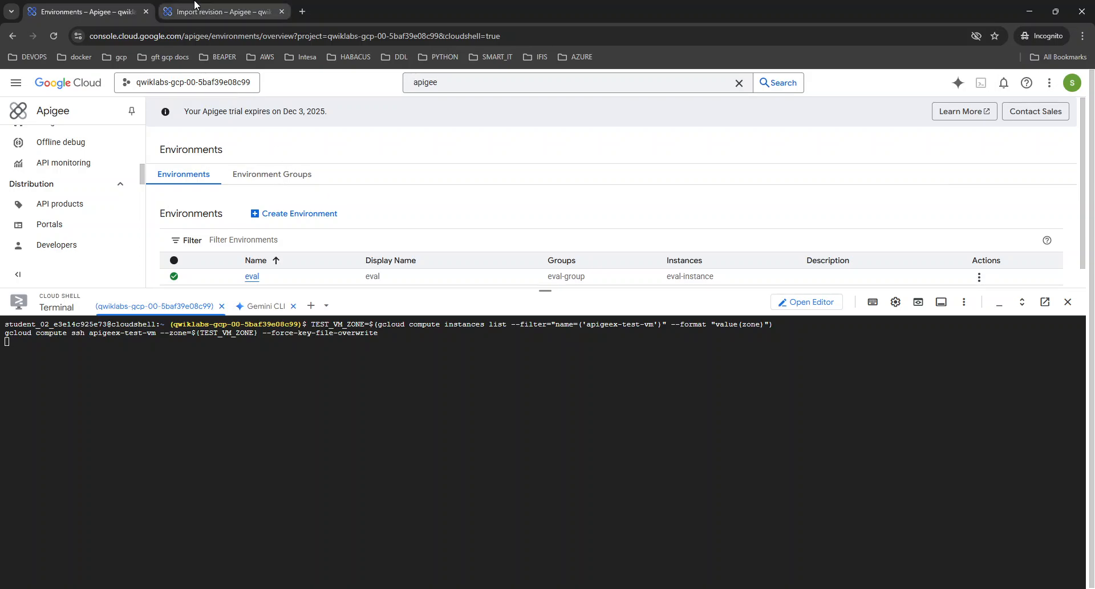
Agree to create a new SSH key with an empty passphrase and log in to apigeex-test-vm
click(223, 11)
click(131, 6)
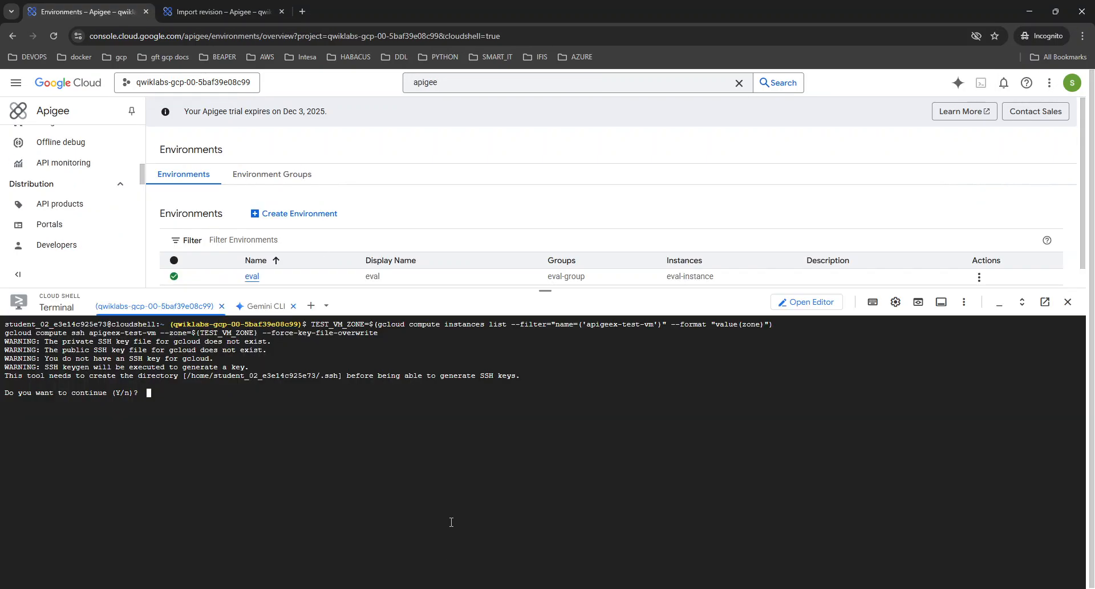
text(y)
key(Return)
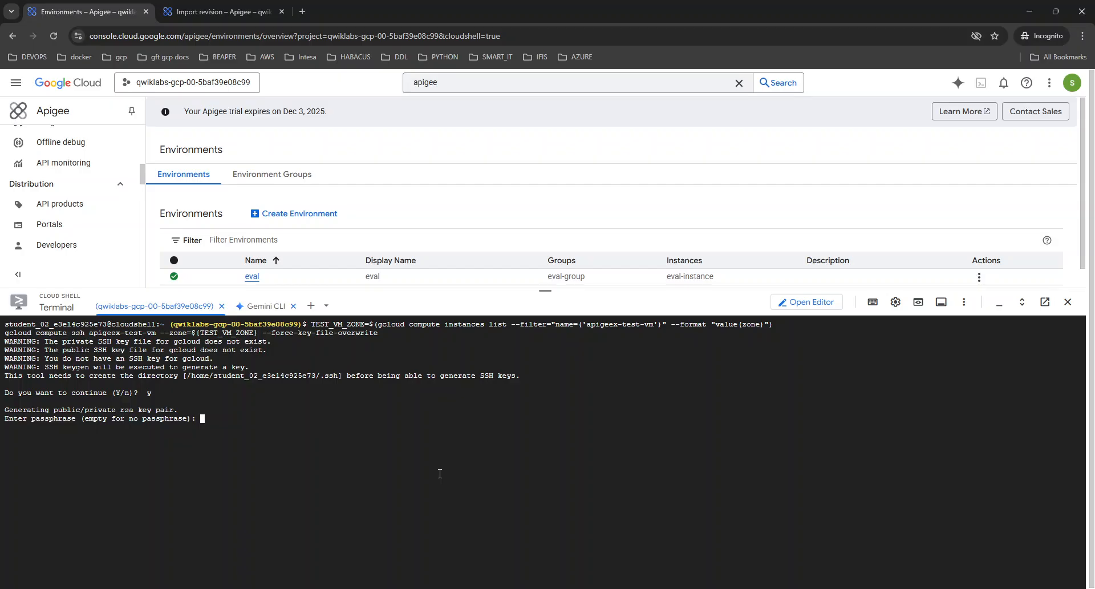
key(Return)
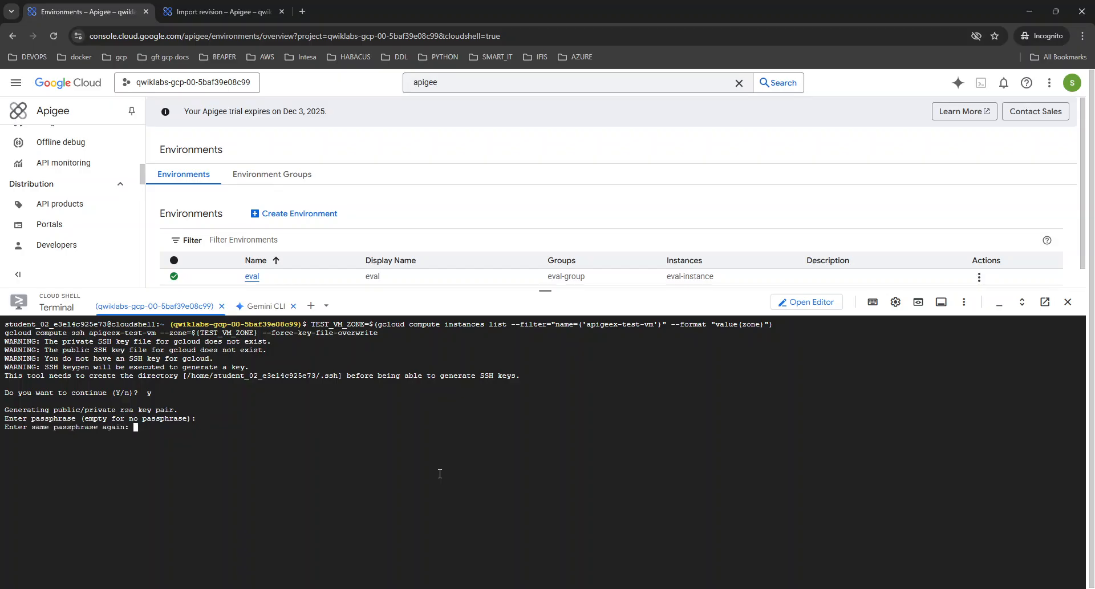
key(Return)
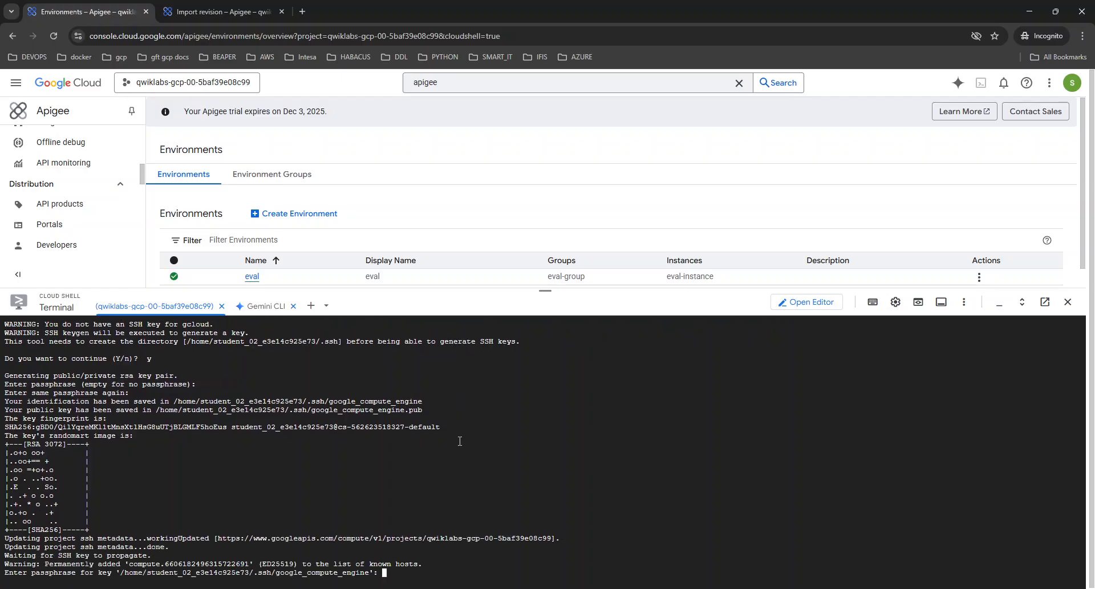
key(Return)
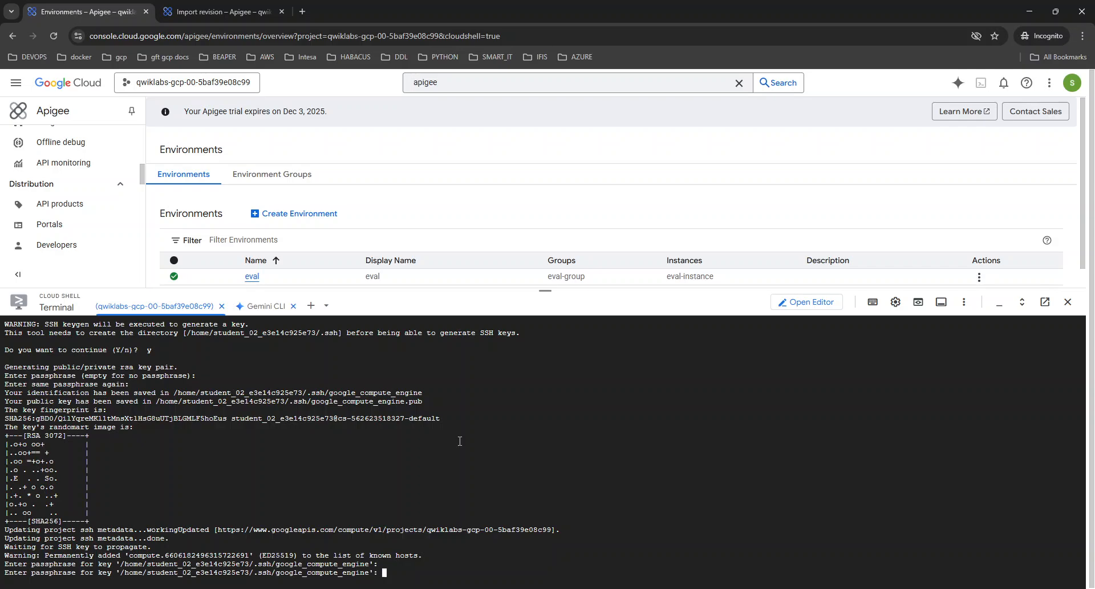
key(Return)
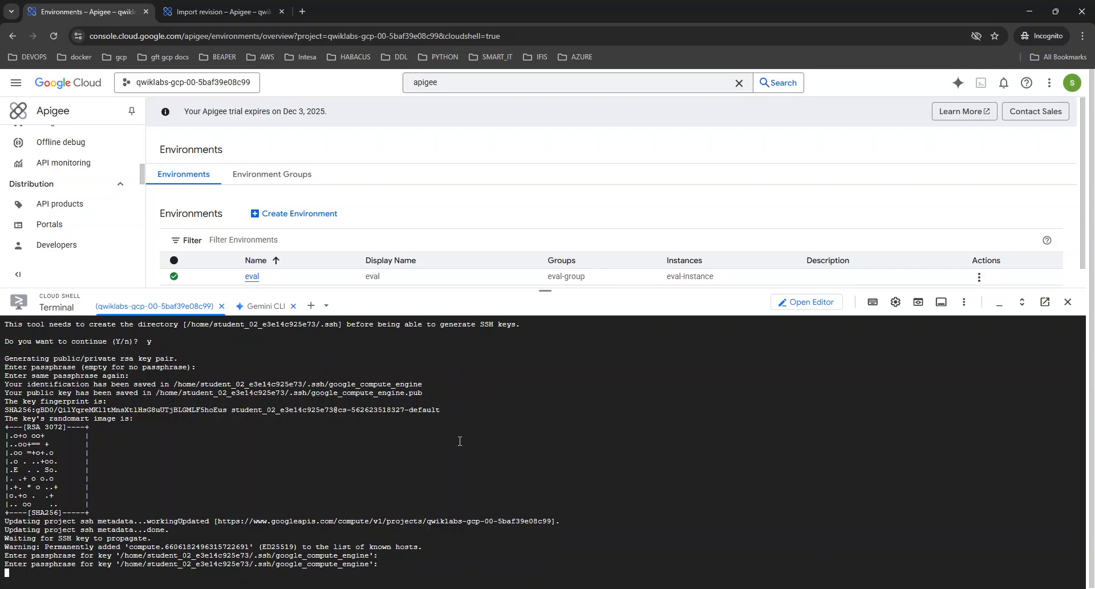
Clear the VM shell and list its environment variables with env
key(ctrl+l)
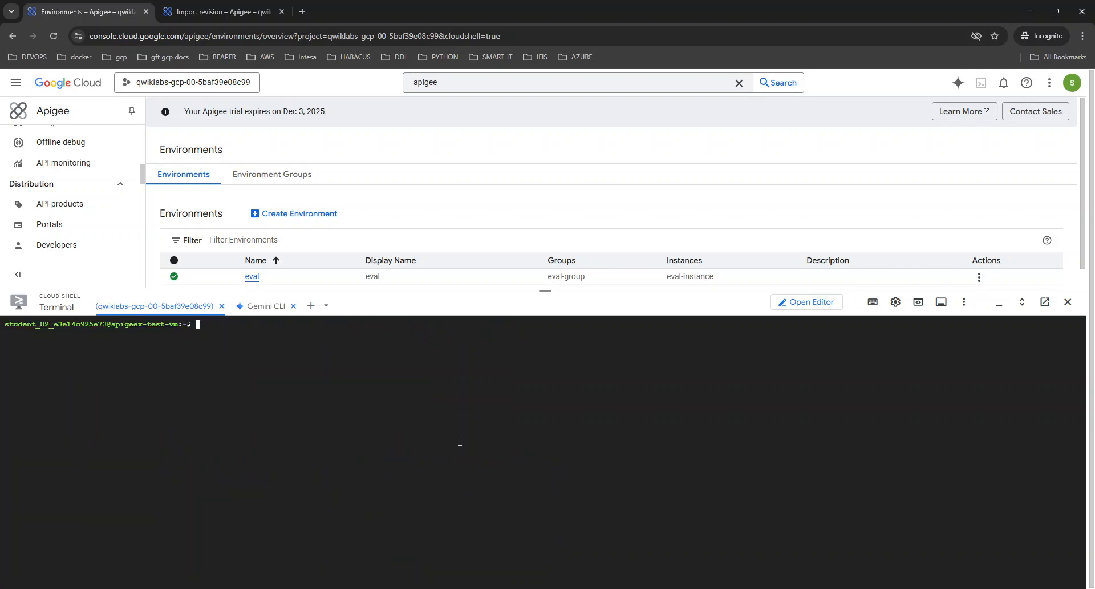
text(env)
key(Return)
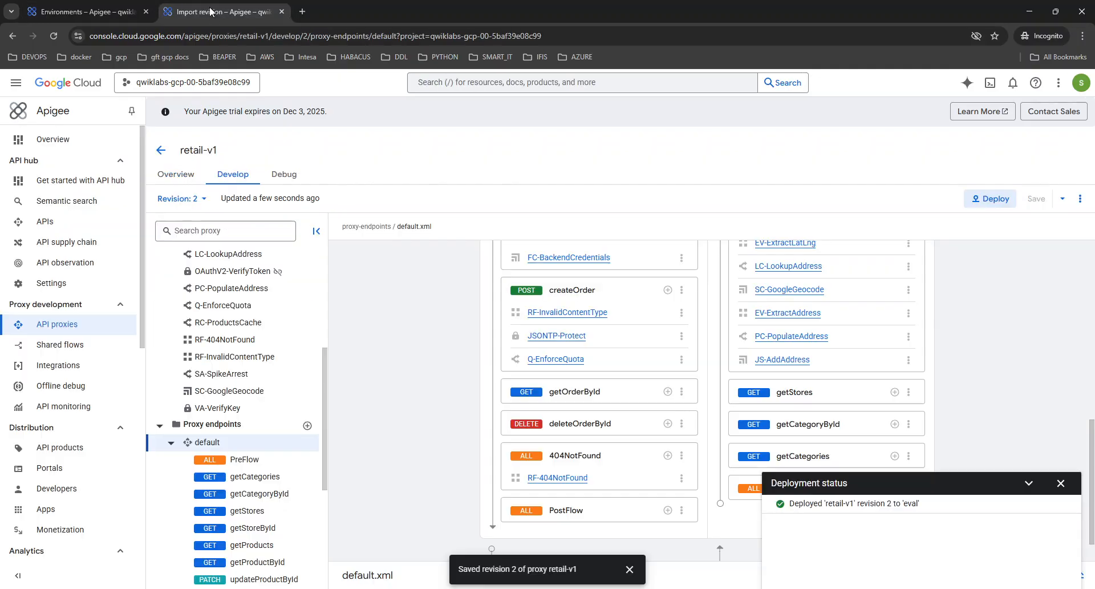
Start a debug session on retail-v1 revision 2 in the eval environment from the Debug tab
click(223, 11)
click(286, 175)
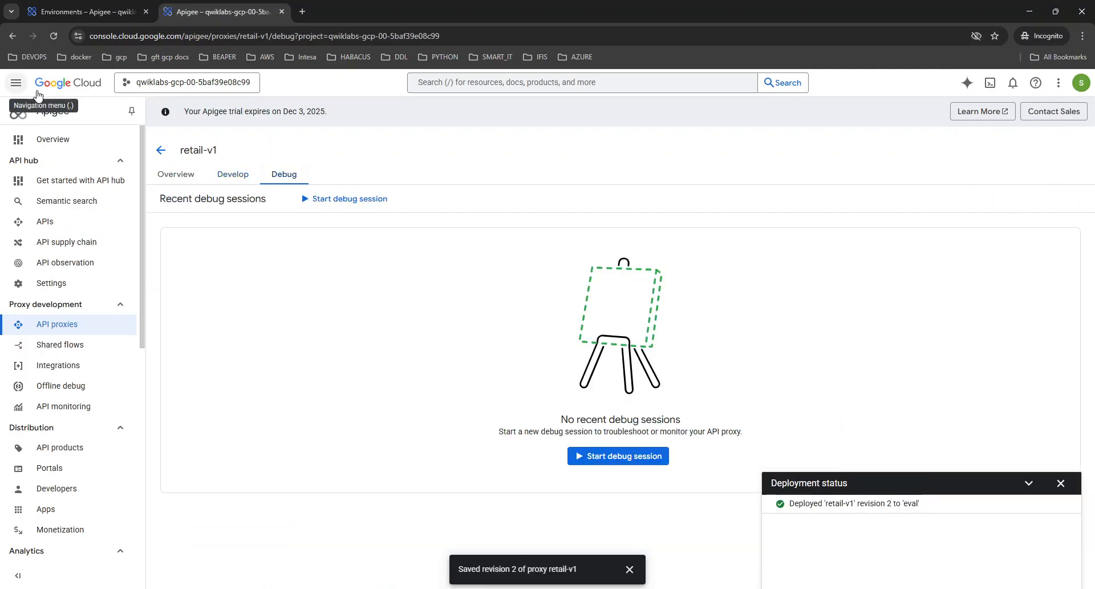
click(346, 200)
click(796, 208)
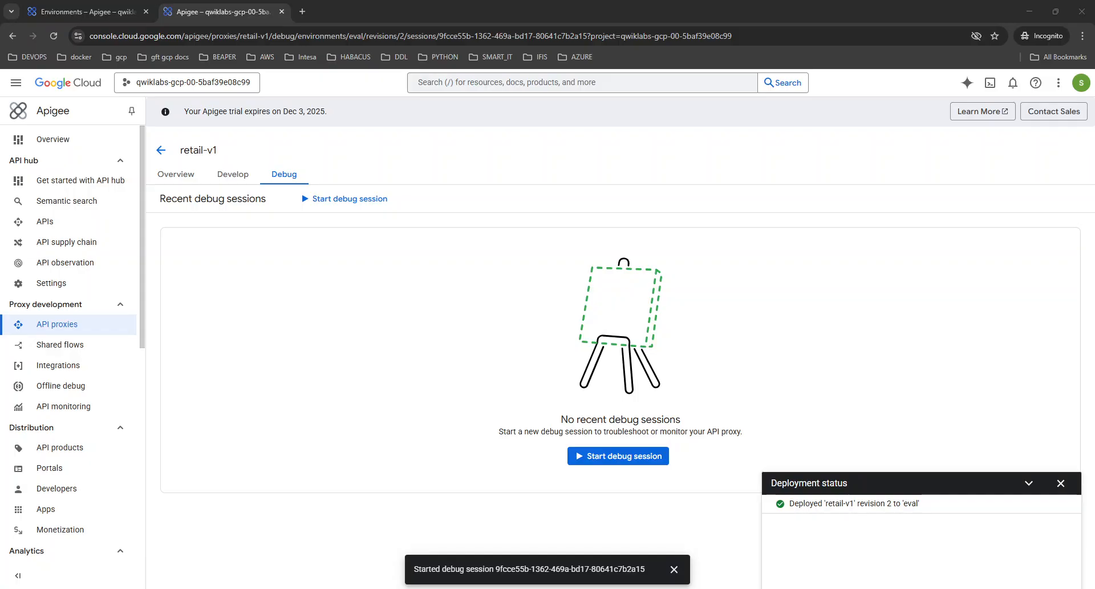
Copy part of the VM's env listing and run it at the prompt, which returns 'command not found' errors
click(139, 4)
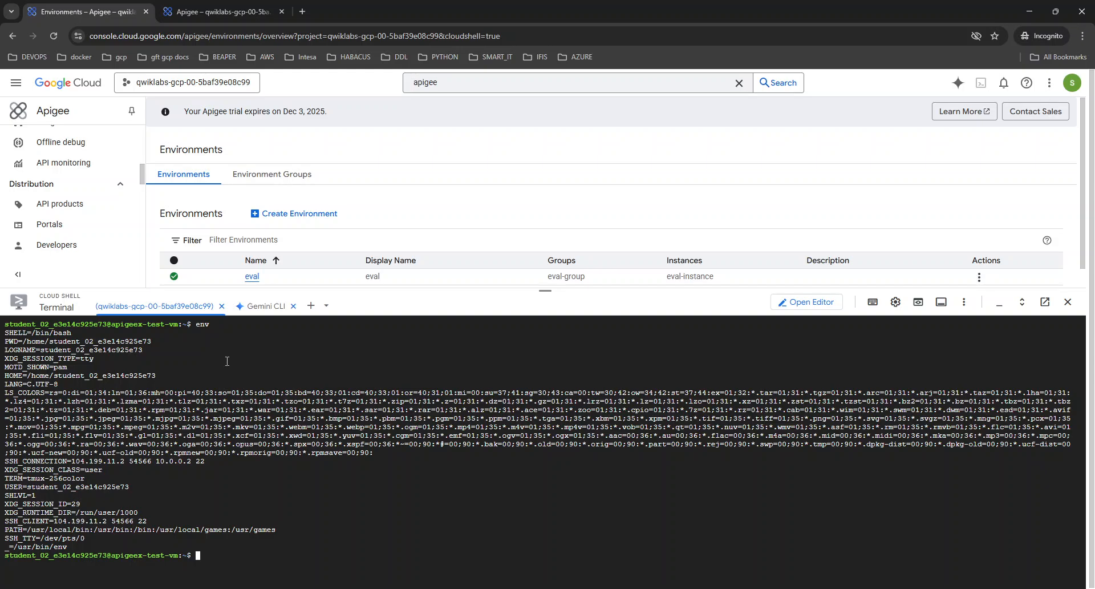
drag(52, 358, 282, 524)
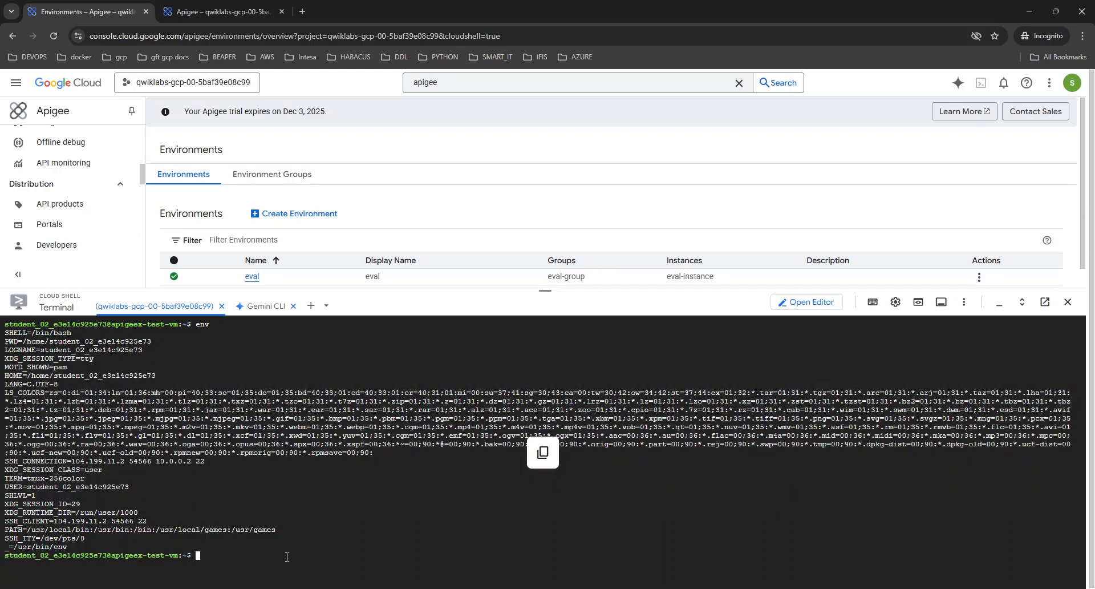
key(ctrl+v)
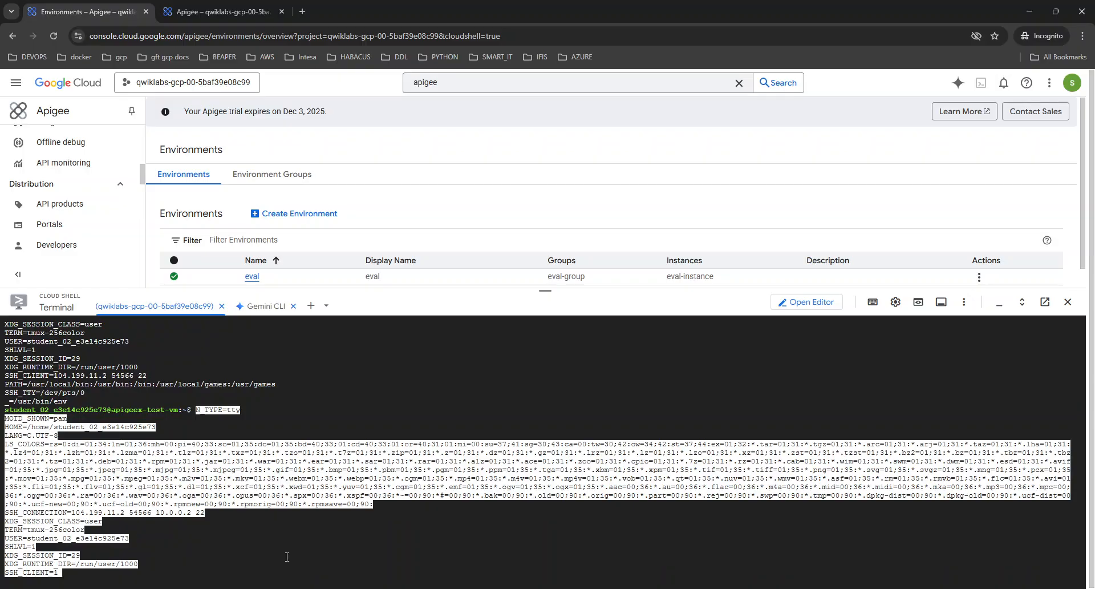
key(Return)
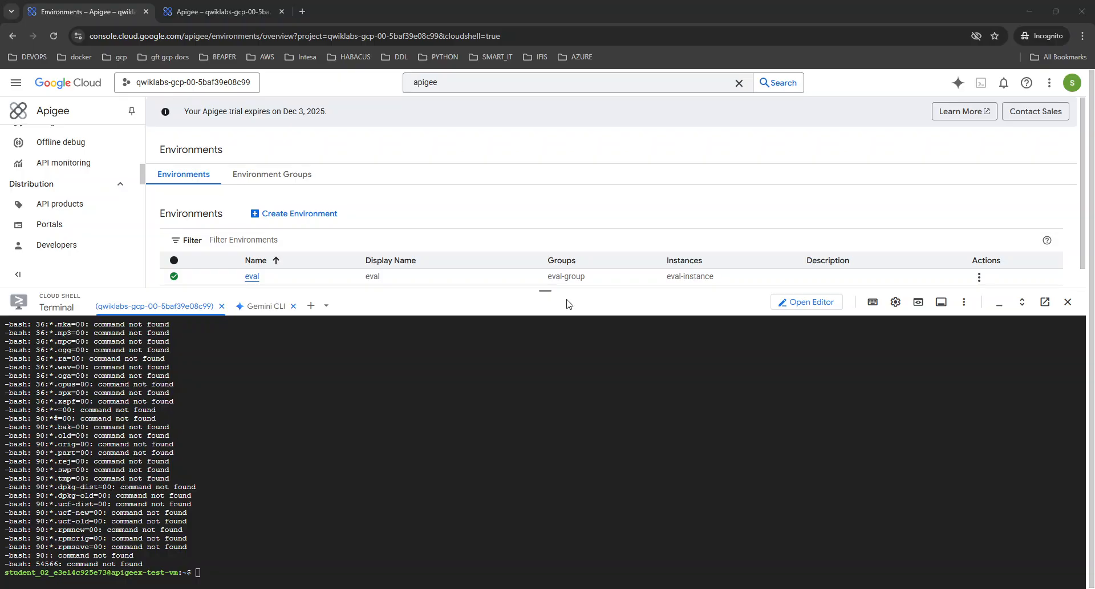
click(549, 324)
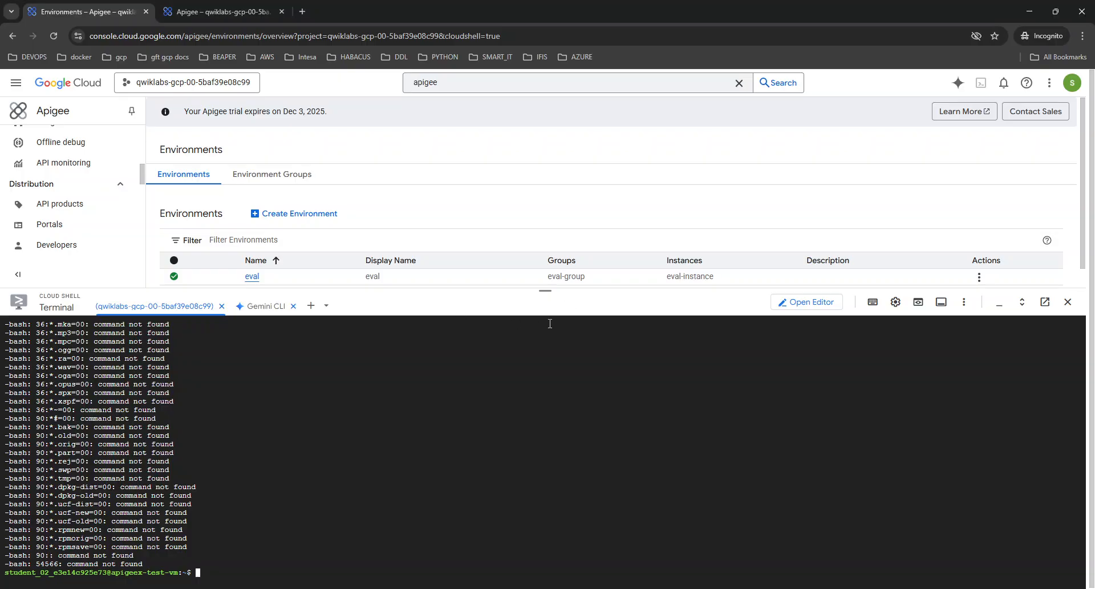
Export PROJECT_ID and the retail-app API_KEY on the VM and save the key to ~/.bashrc
key(ctrl+l)
key(ctrl+v)
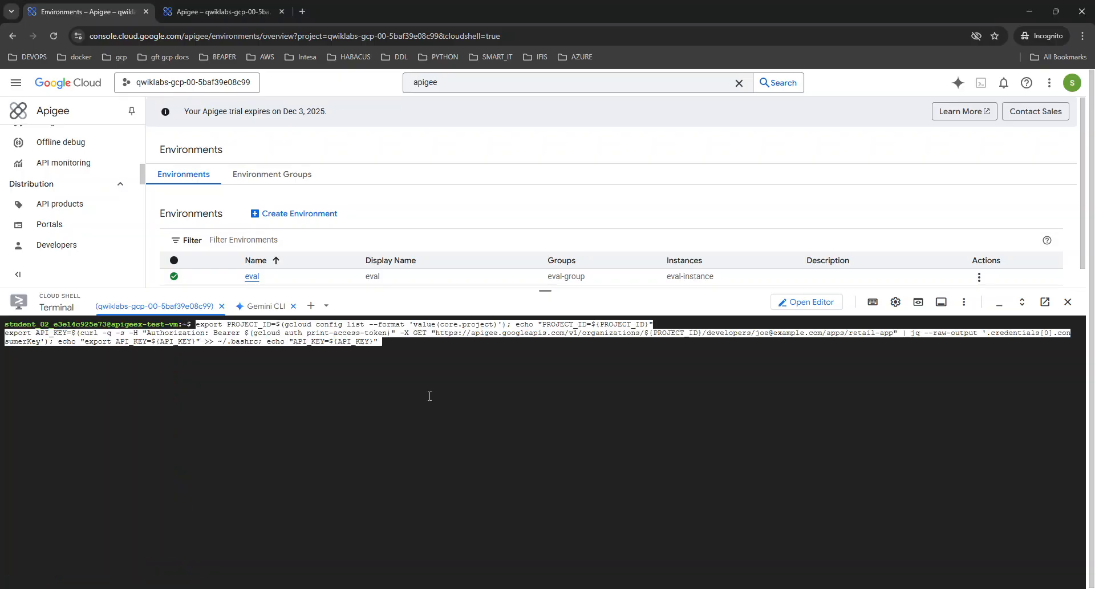
key(Return)
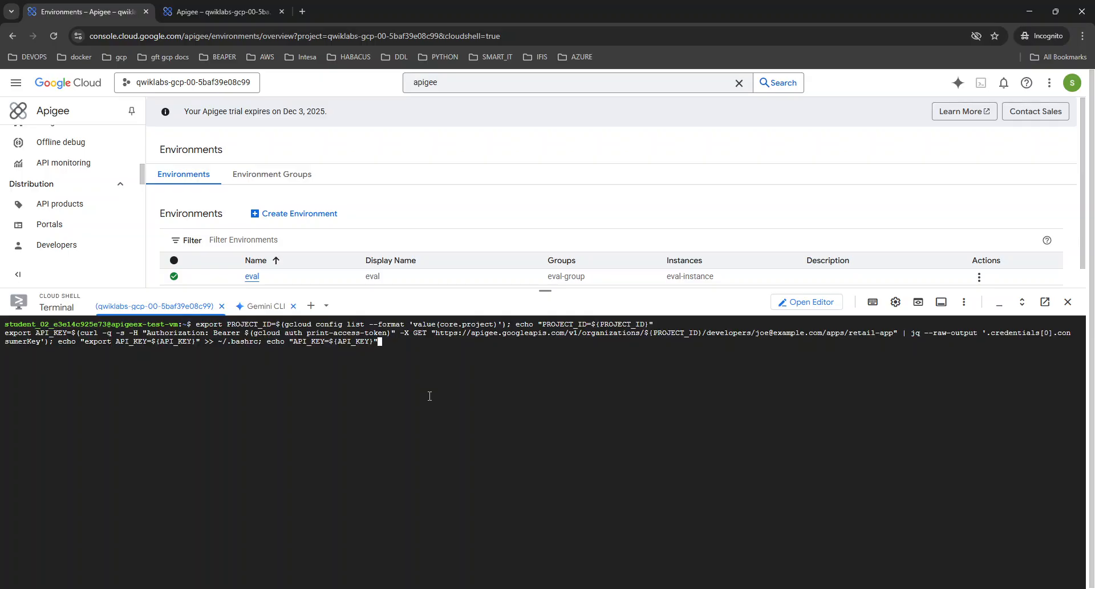
key(Return)
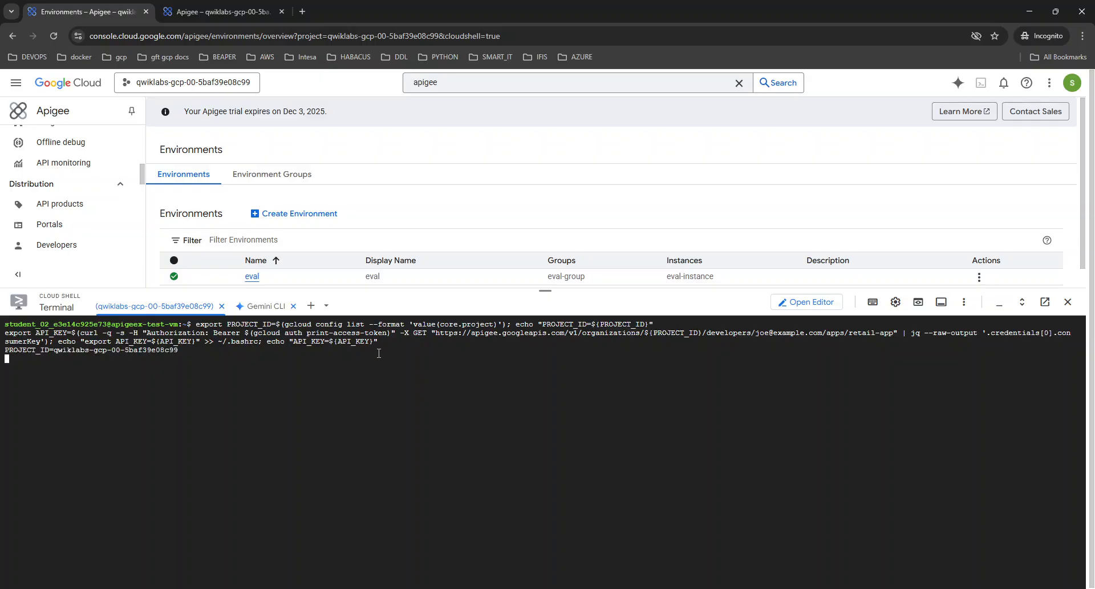
Run echo "API_KEY=${API_KEY}" and check that API_KEY appears in the env listing
mouse_move(373, 341)
mouse_down()
mouse_move(267, 341)
mouse_move(383, 342)
mouse_up()
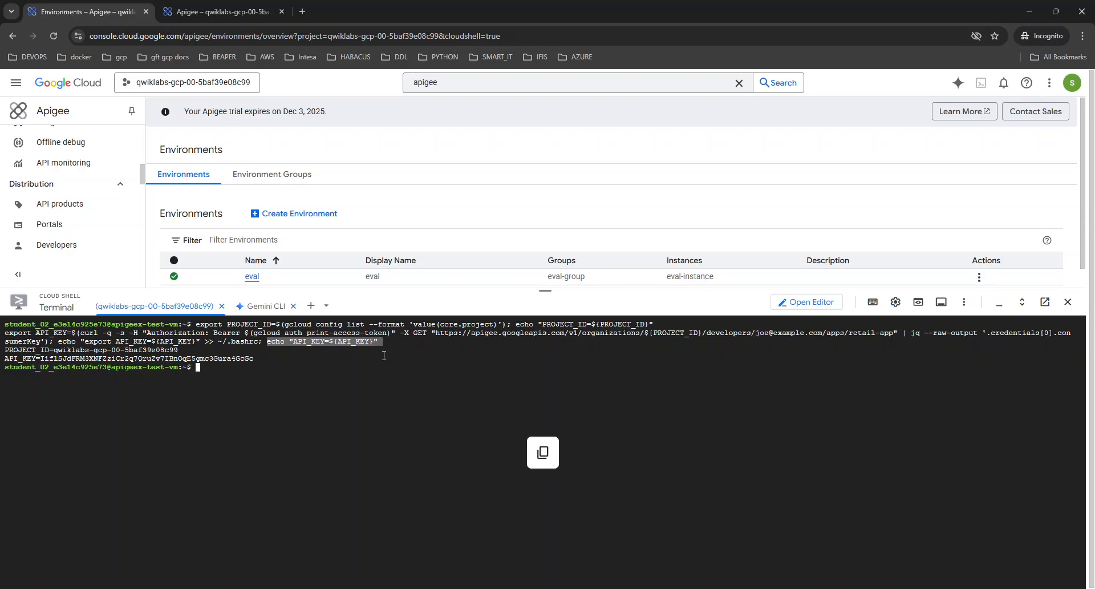
key(ctrl+v)
key(Return)
text(env)
key(Return)
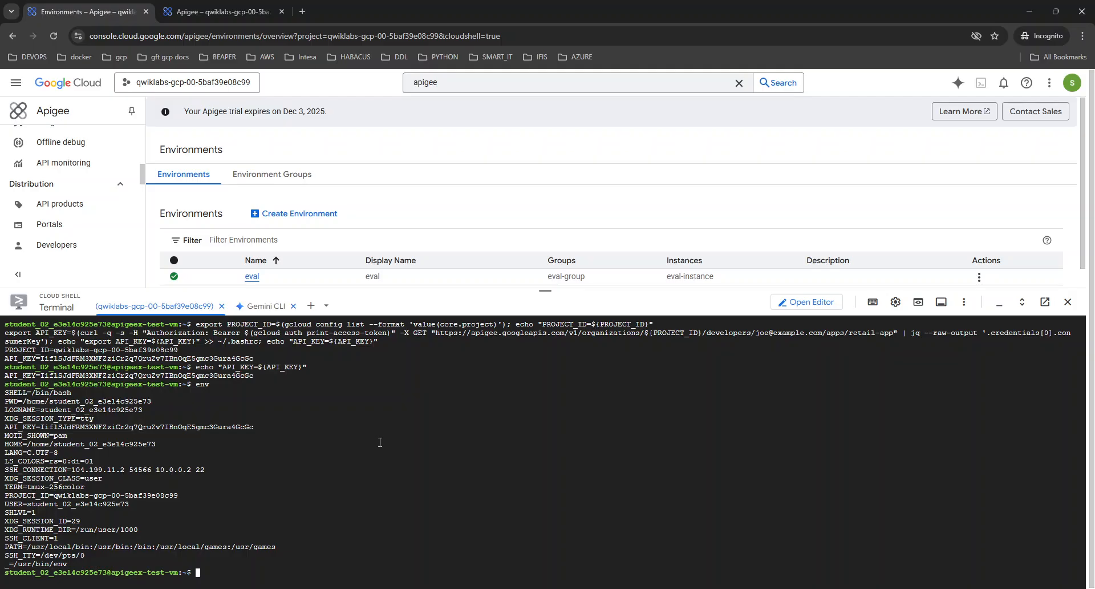
double_click(10, 427)
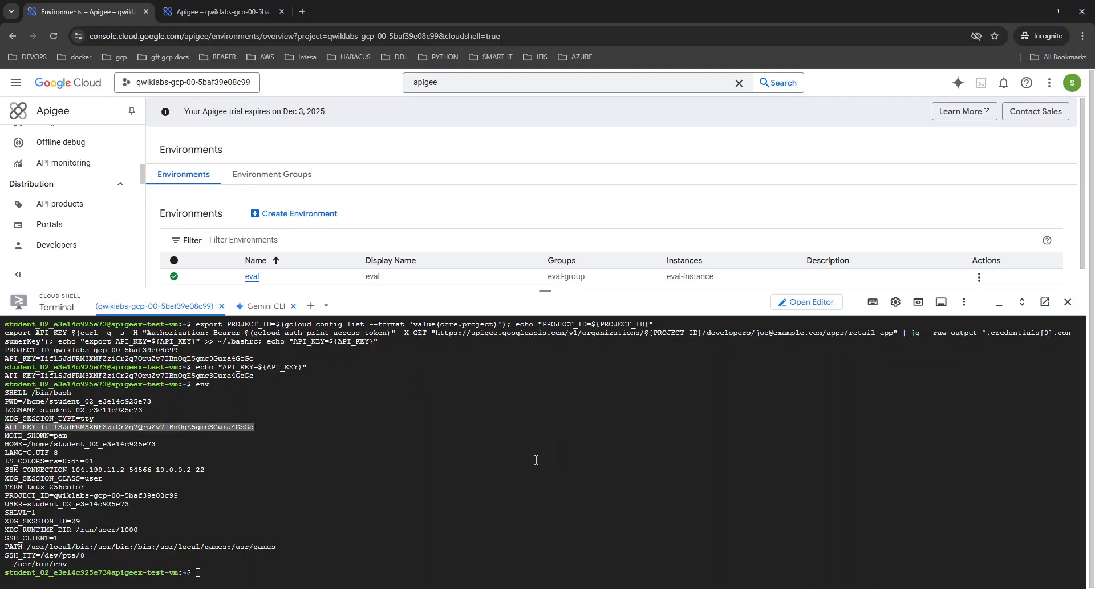
click(536, 460)
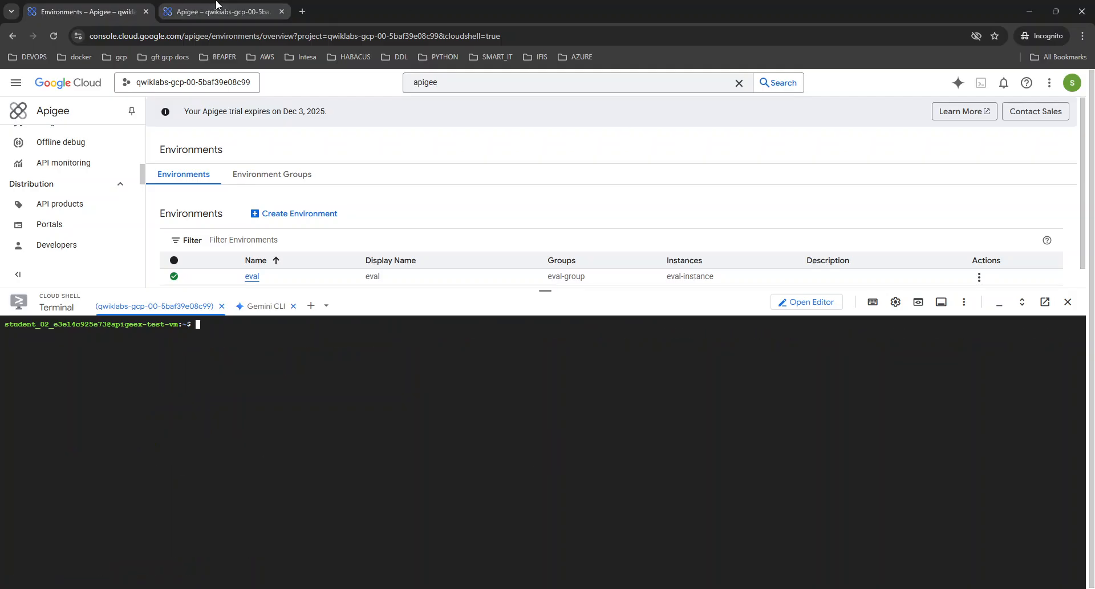
Send an API-keyed curl request through the proxy for the full products list
click(220, 11)
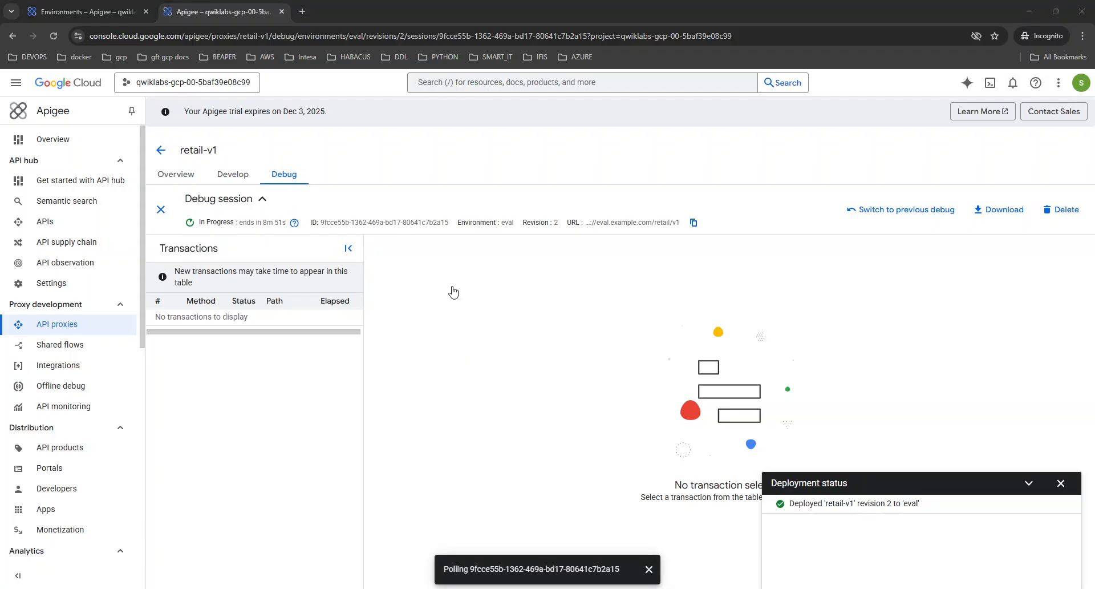
click(85, 11)
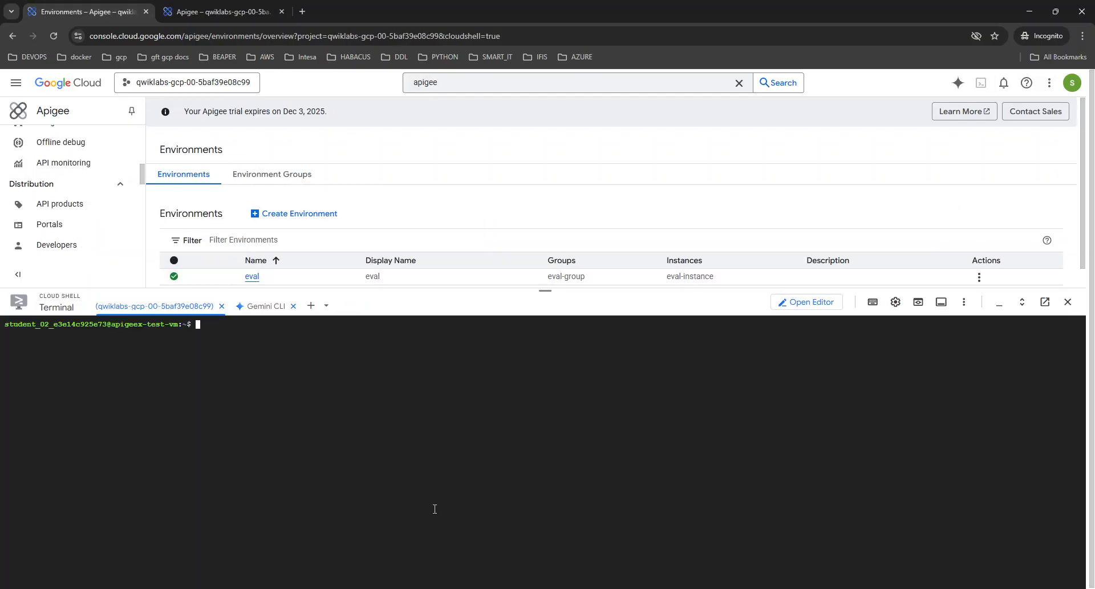
key(ctrl+v)
key(Left)
key(BackSpace)
key(BackSpace)
key(BackSpace)
key(BackSpace)
key(BackSpace)
key(BackSpace)
key(BackSpace)
key(BackSpace)
key(BackSpace)
key(BackSpace)
key(BackSpace)
key(BackSpace)
key(Return)
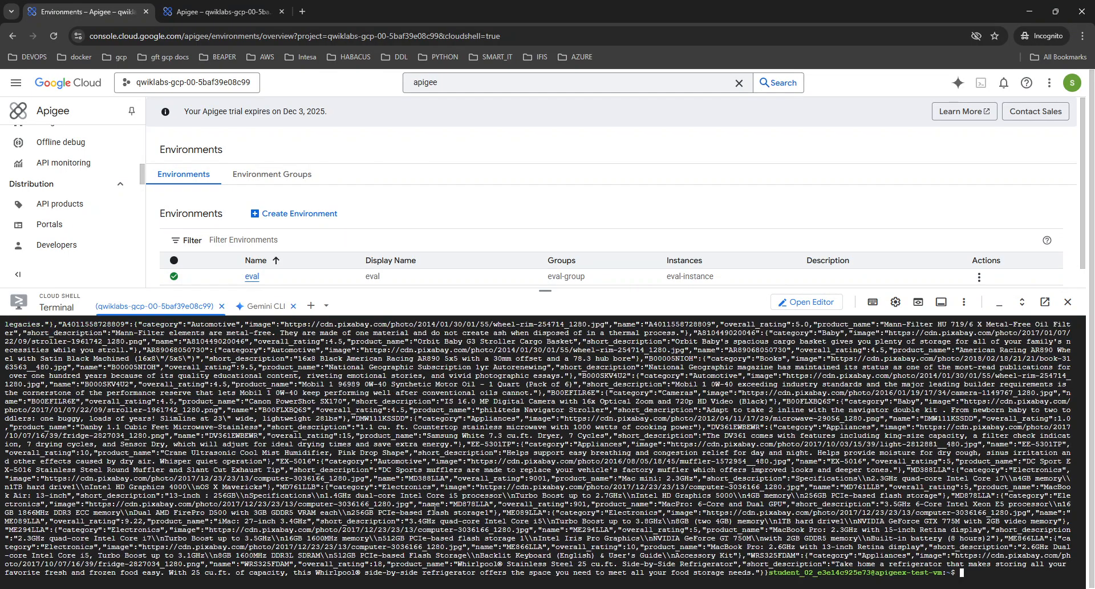
Clear the terminal and curl the single product DV361EWBEWR through retail-v1
key(ctrl+l)
key(ctrl+v)
key(Return)
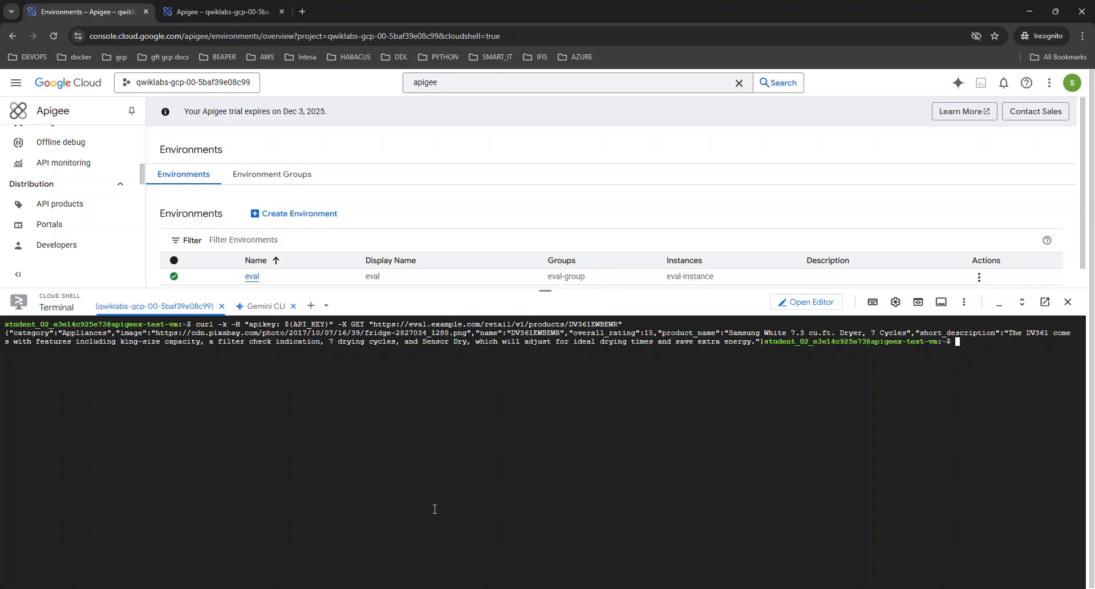
click(206, 17)
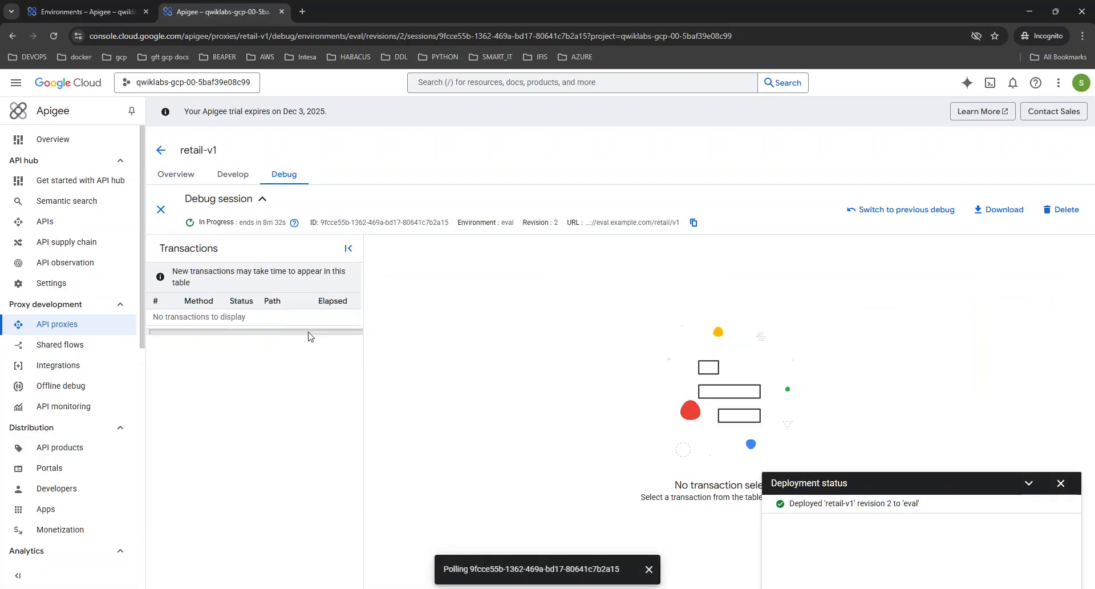
Close the polling and deployment status notices and enlarge the debug step panel
click(649, 571)
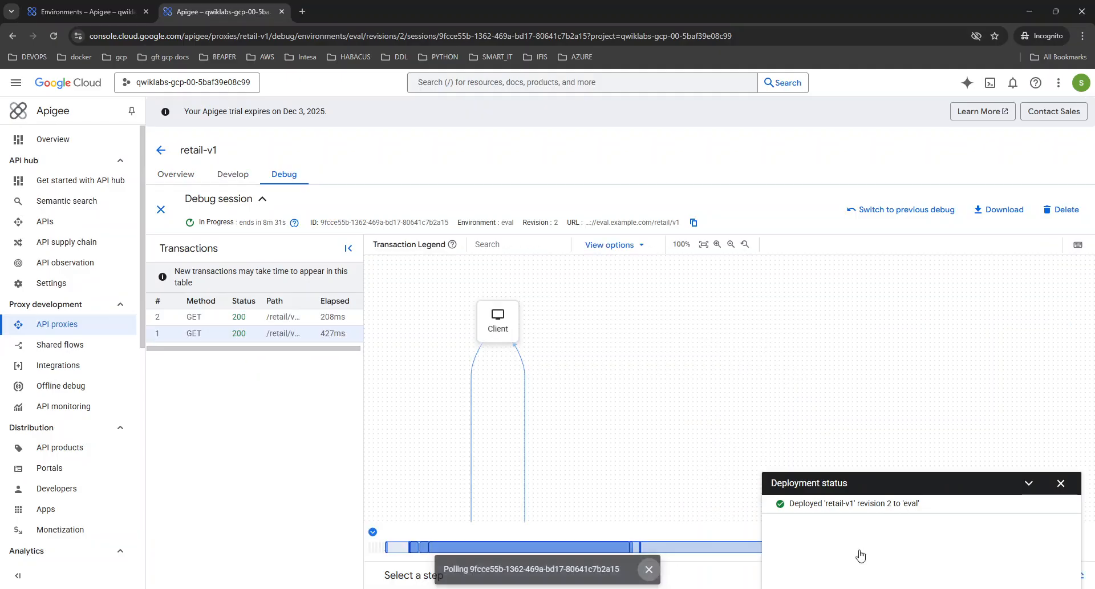
click(1061, 485)
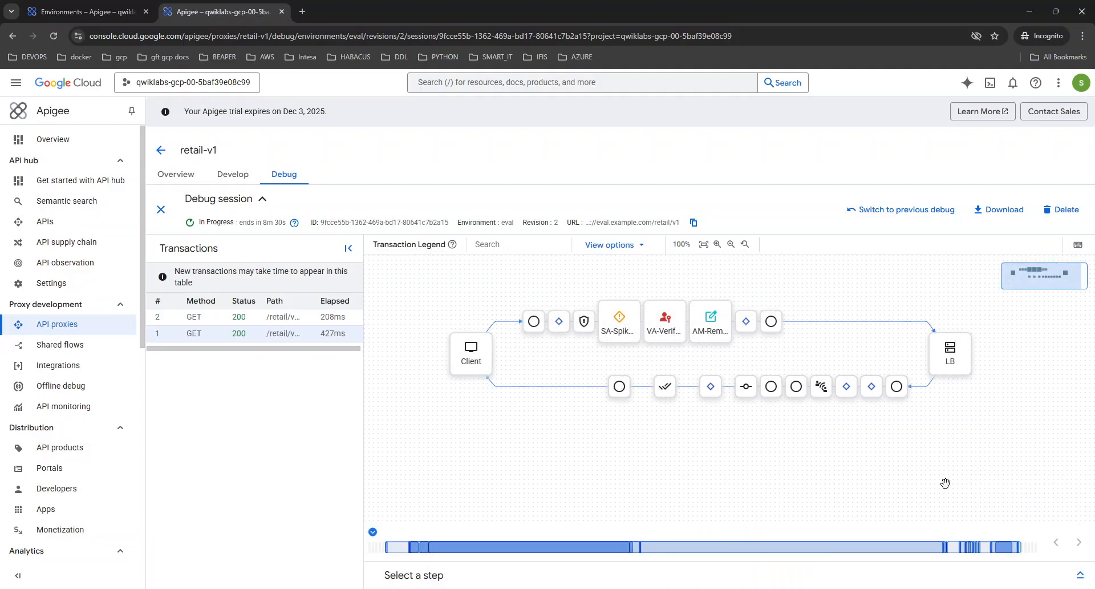
click(1080, 575)
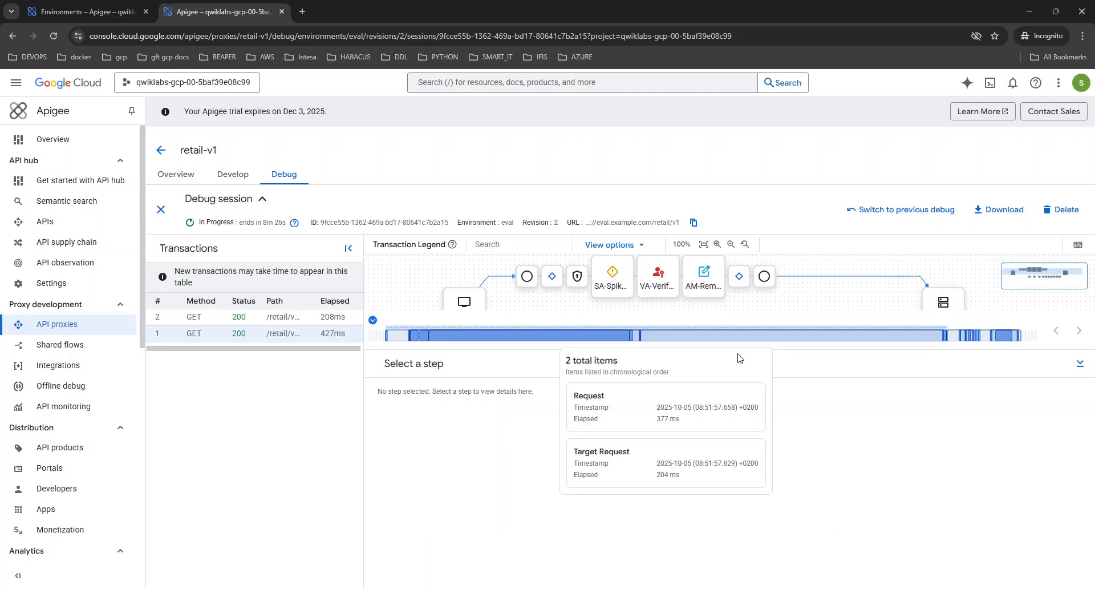
drag(789, 350, 795, 416)
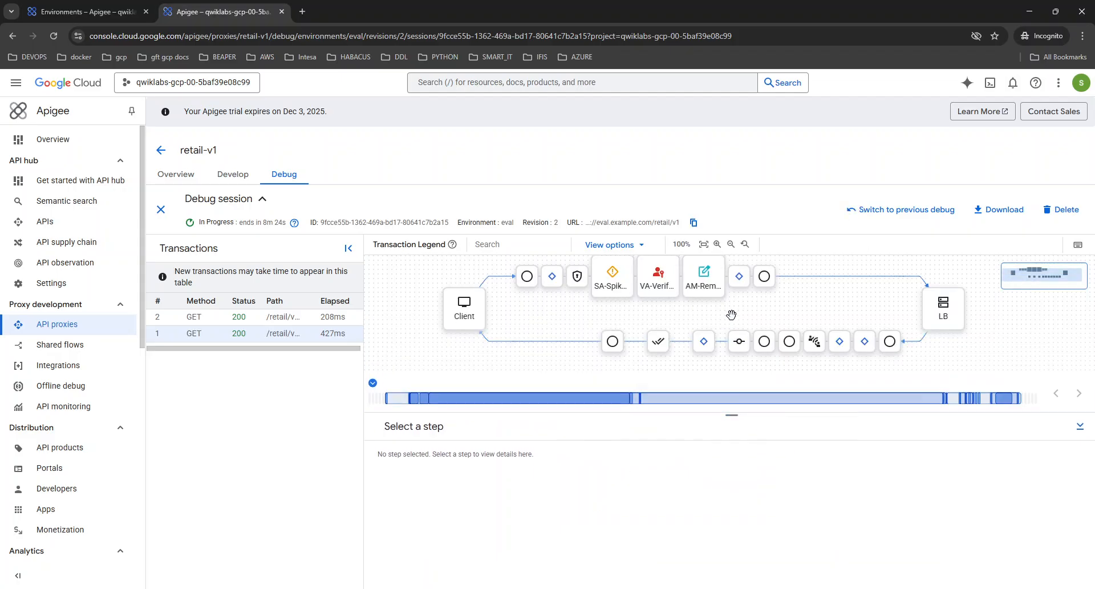
Inspect SA-SpikeArrest and AM-RemoveAuth, then view the 200 response body listing products
click(620, 290)
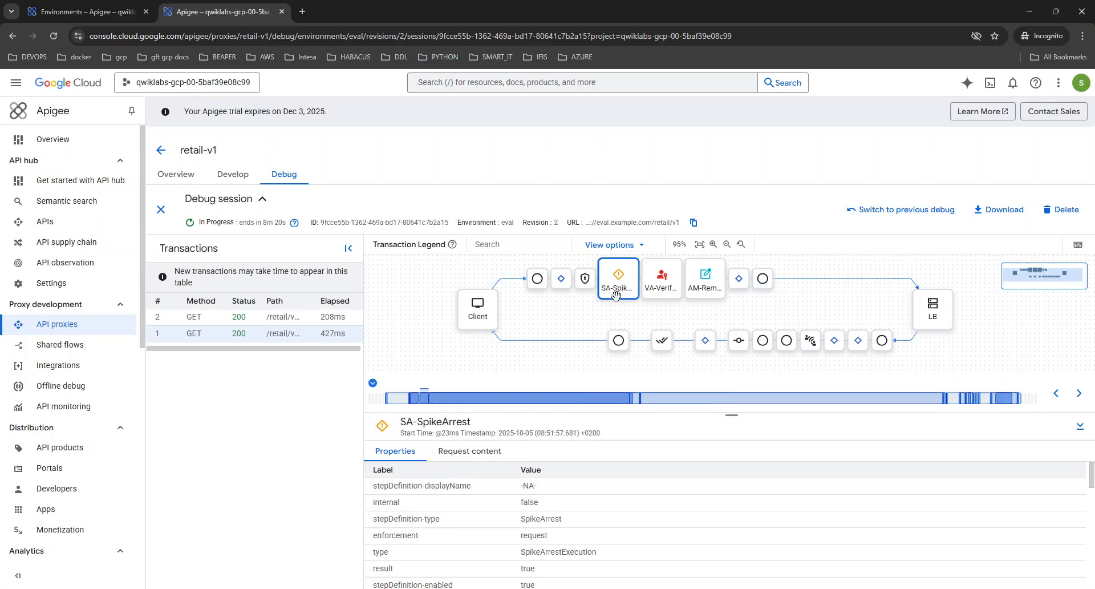
click(451, 453)
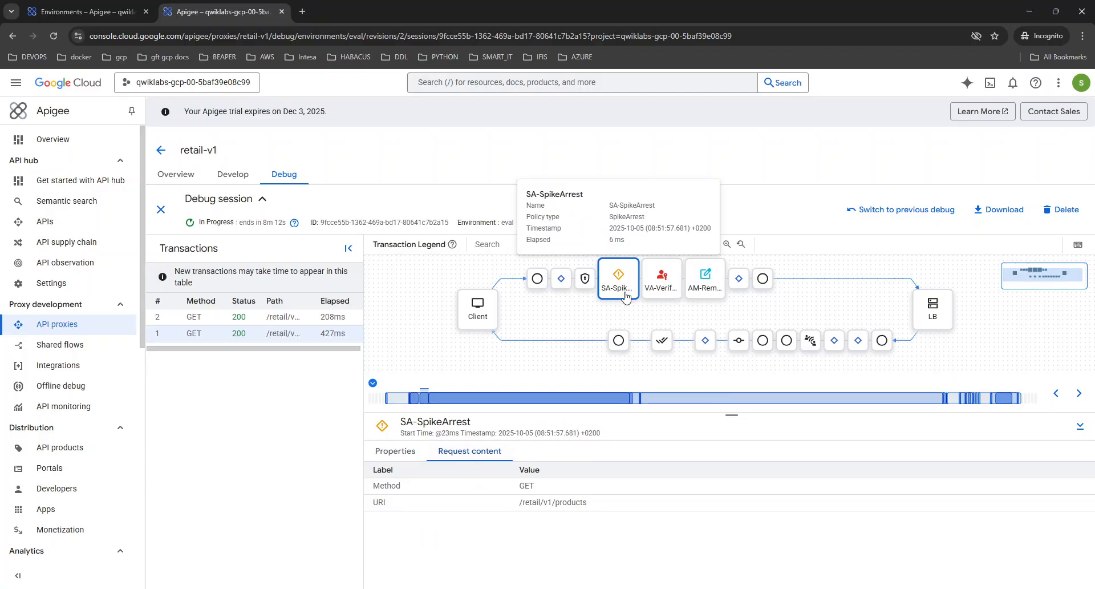
click(704, 290)
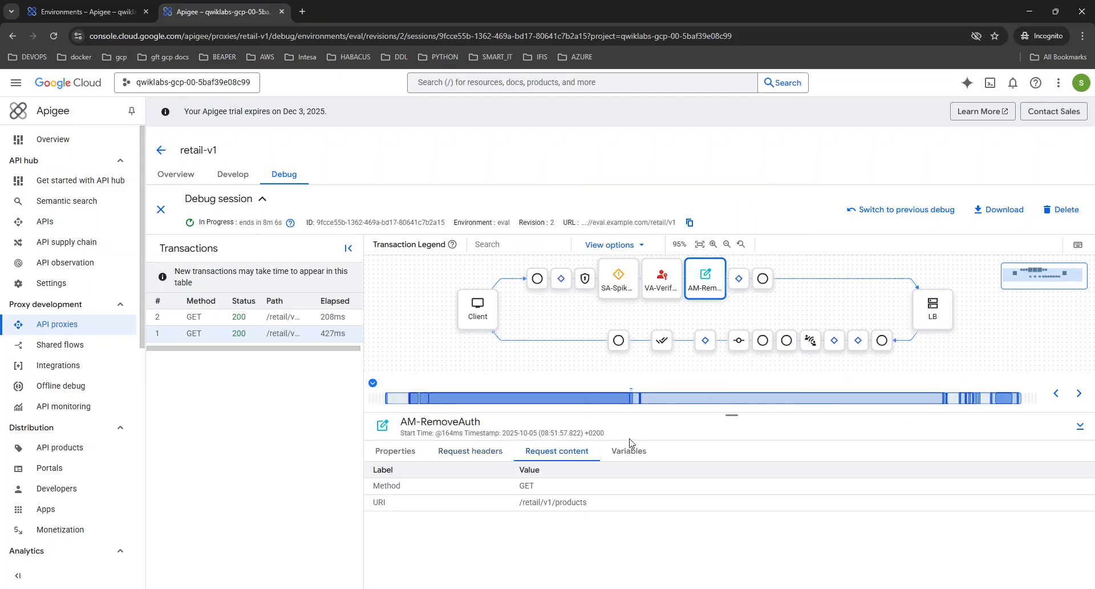
click(619, 340)
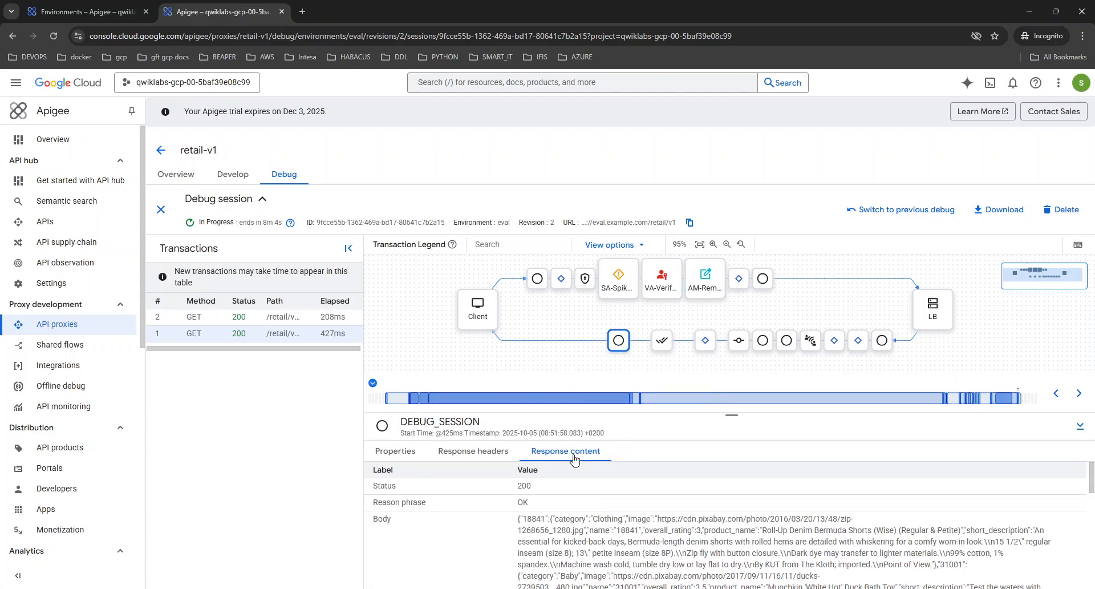
scroll(528, 517, down, 5)
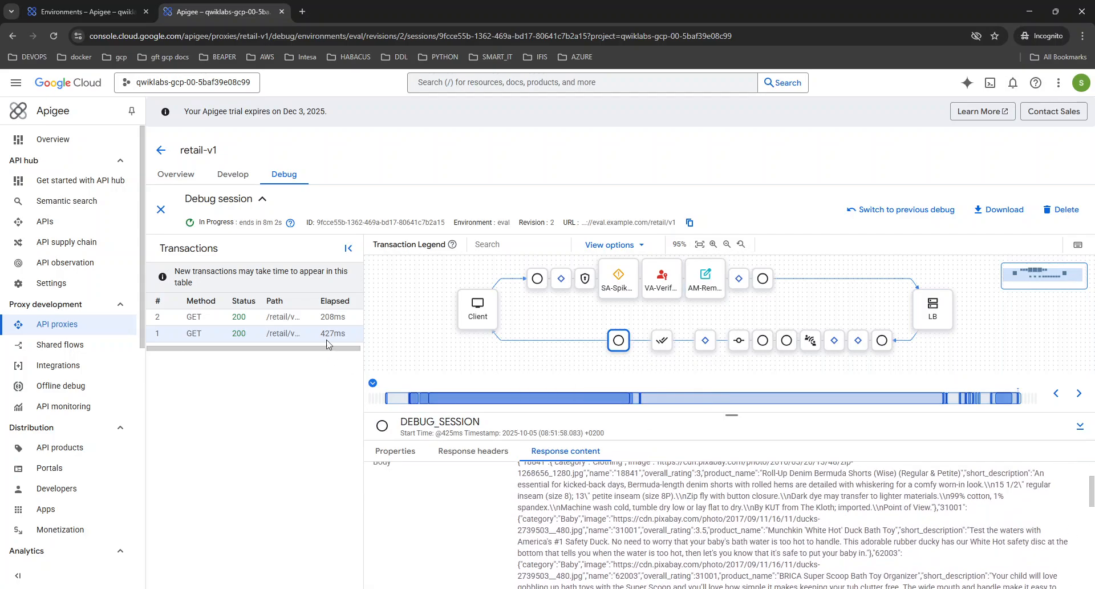
Open transaction 2 and select its request-side RC-ProductsCache step
click(309, 319)
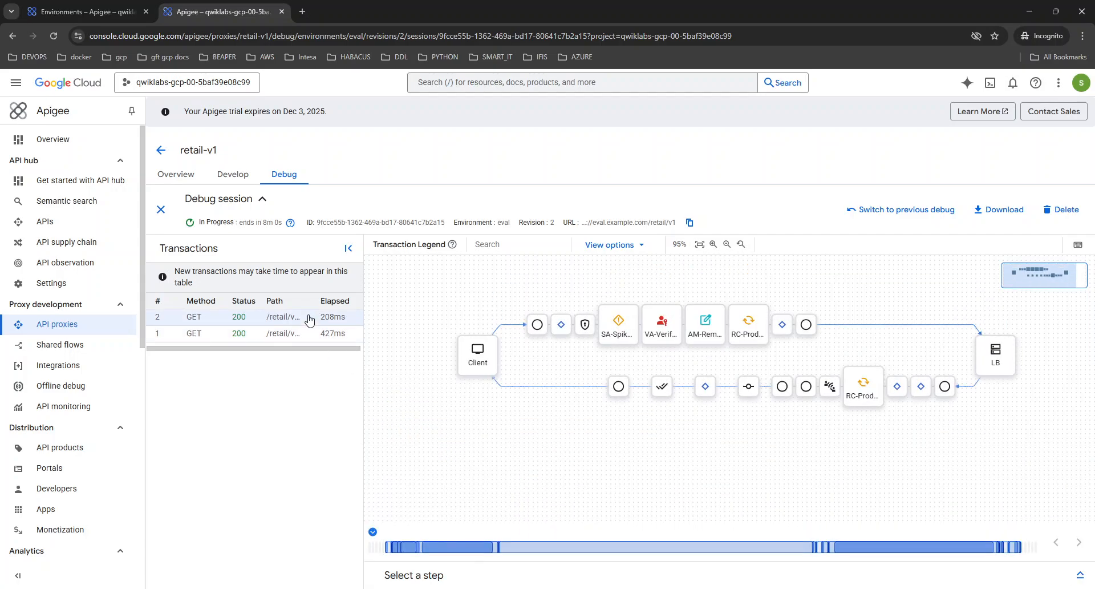
mouse_move(751, 320)
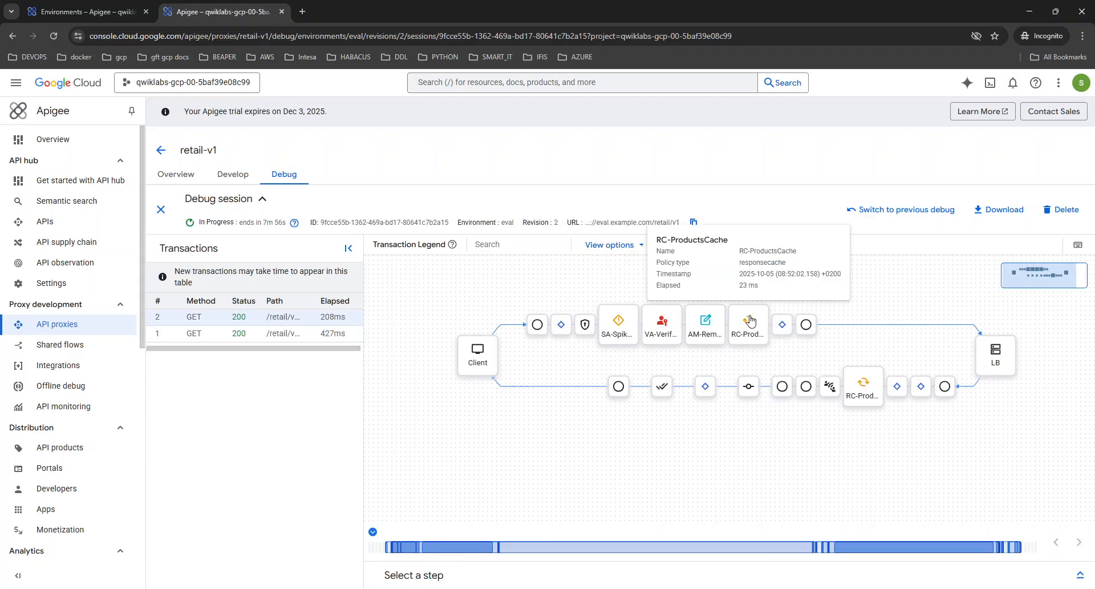
click(750, 321)
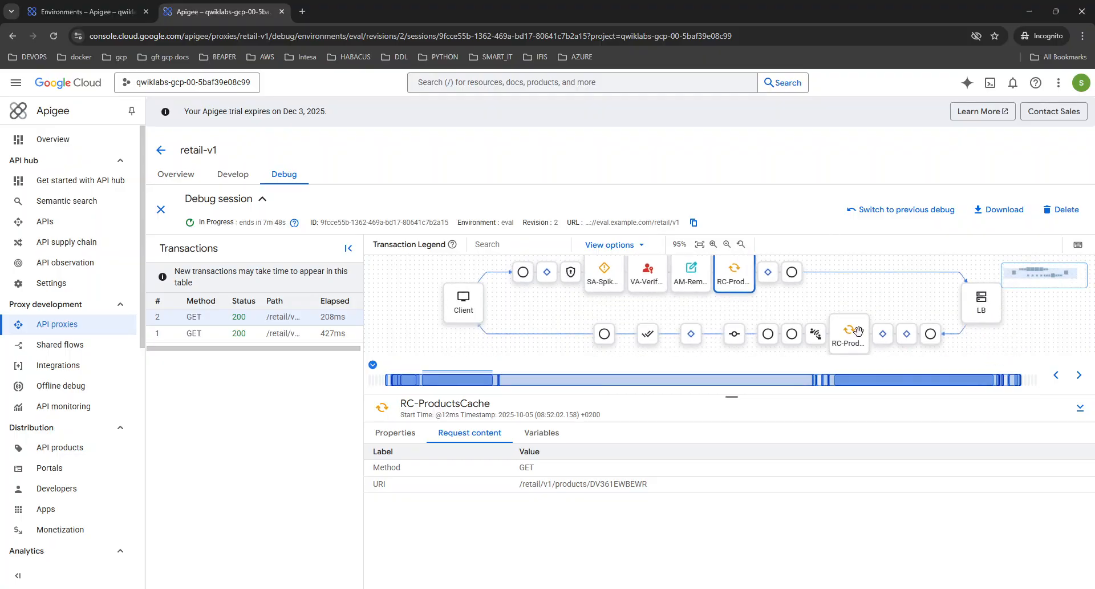
scroll(887, 299, down, 1)
scroll(890, 293, down, 1)
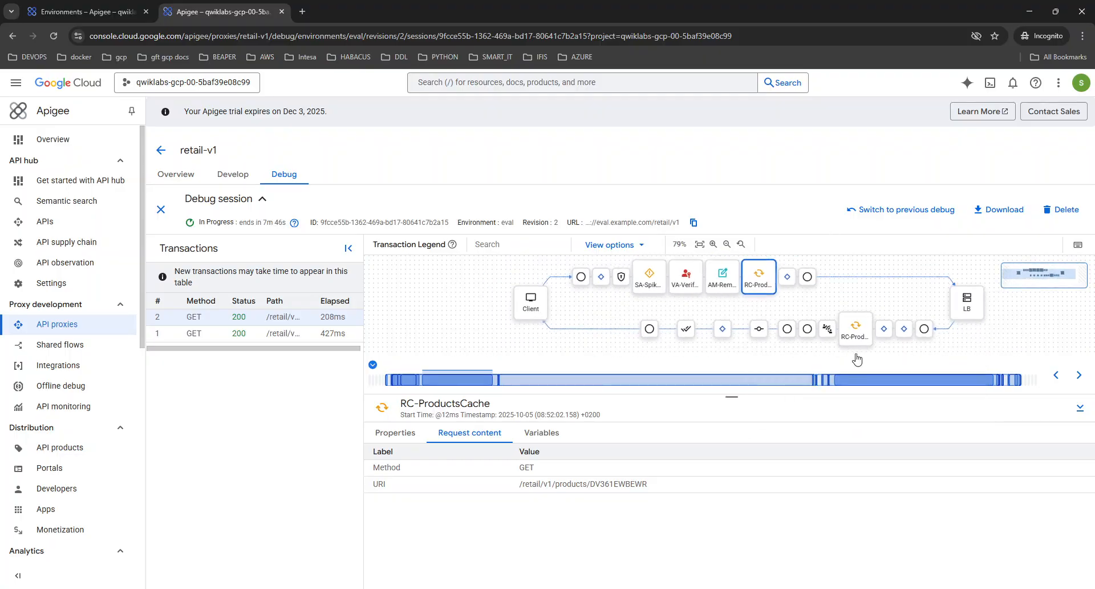
drag(1014, 398, 1012, 413)
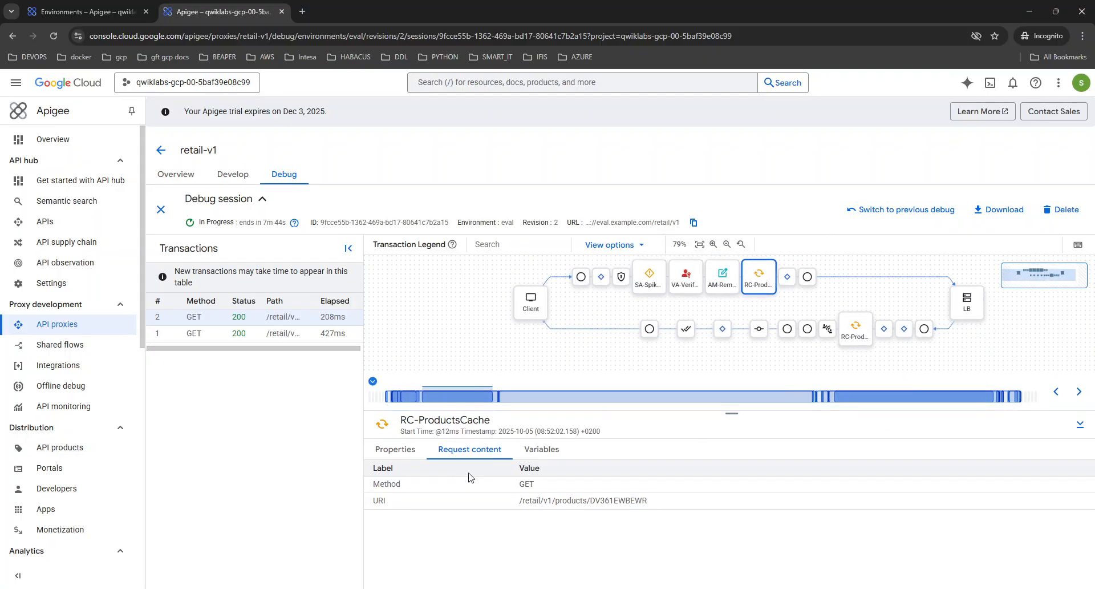
Step through SA-SpikeArrest, VA-VerifyKey and AM-RemoveAuth, returning to RC-ProductsCache
click(654, 284)
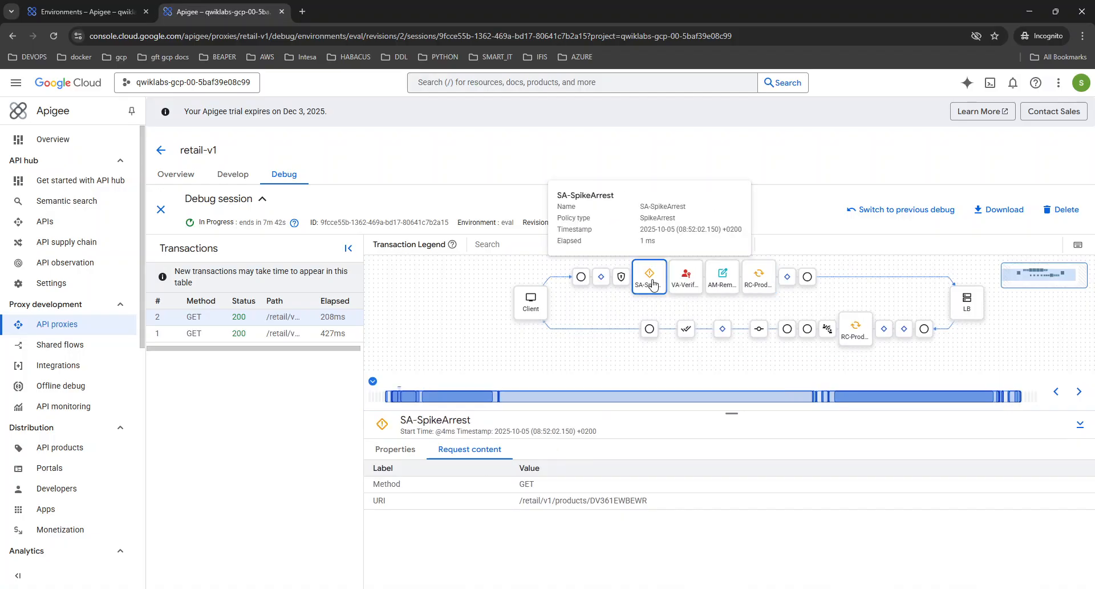
click(681, 290)
click(713, 290)
click(754, 285)
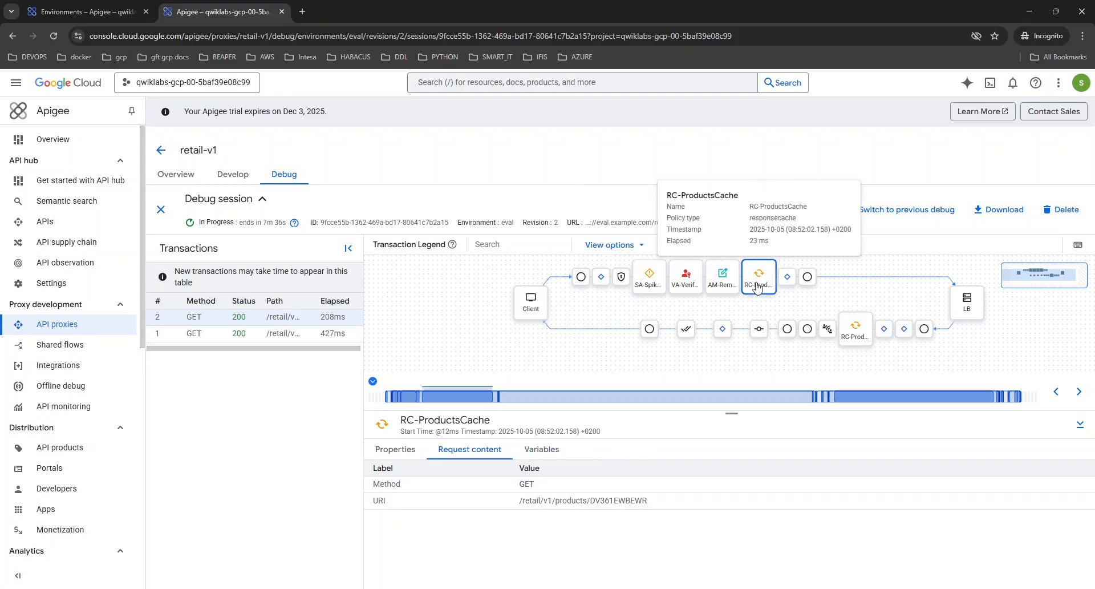
Review RC-ProductsCache's Properties and Variables, showing CACHE_MISS with cachehit 0
click(395, 450)
scroll(461, 494, down, 2)
scroll(461, 494, down, 2)
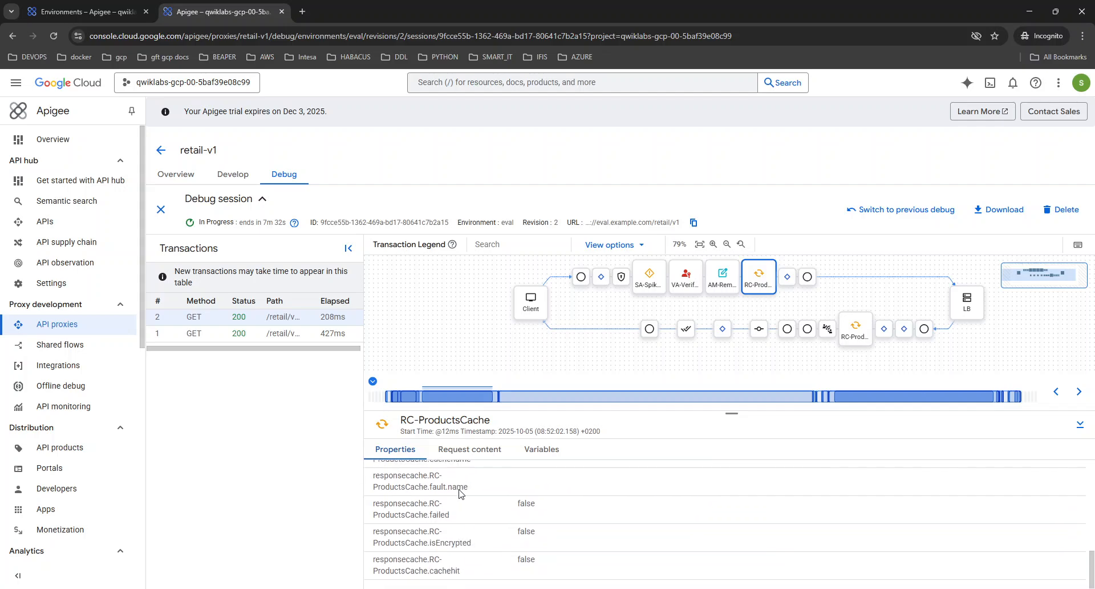
click(561, 457)
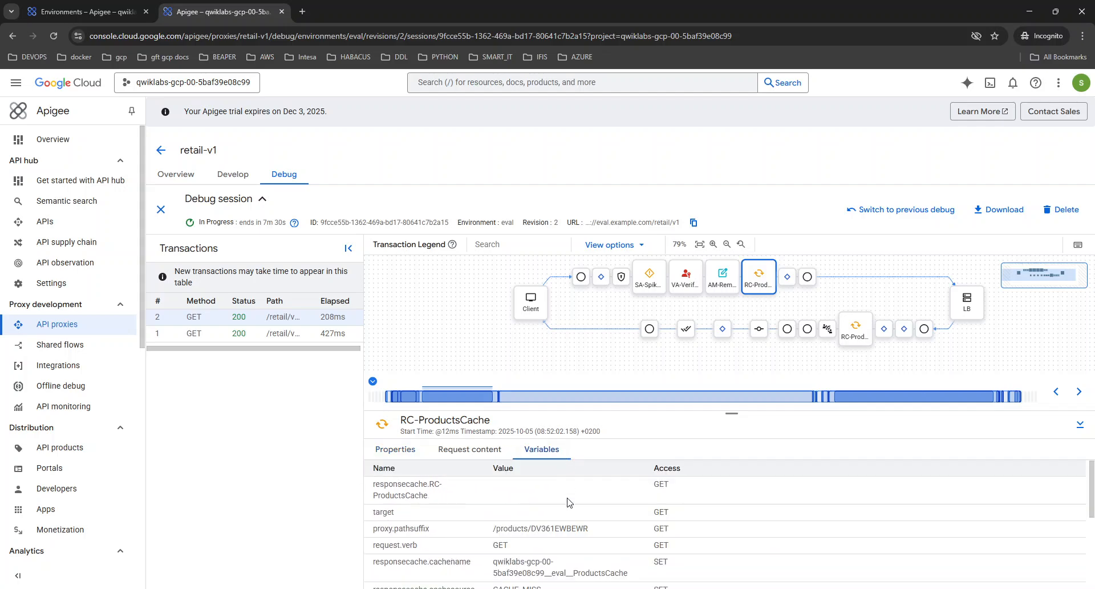
scroll(485, 526, down, 3)
scroll(485, 526, down, 2)
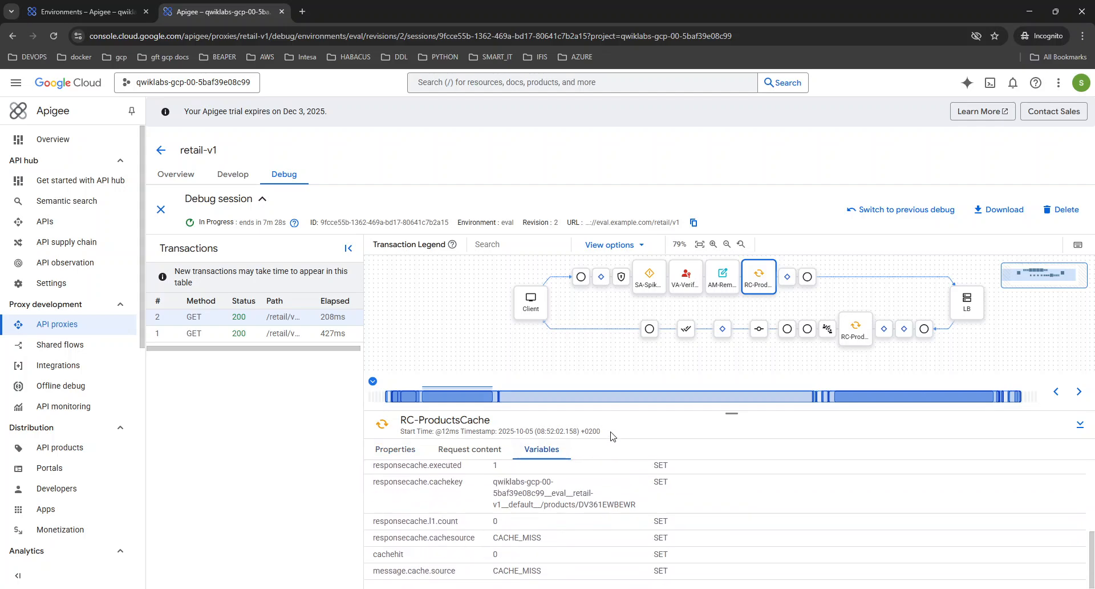
drag(713, 409, 719, 369)
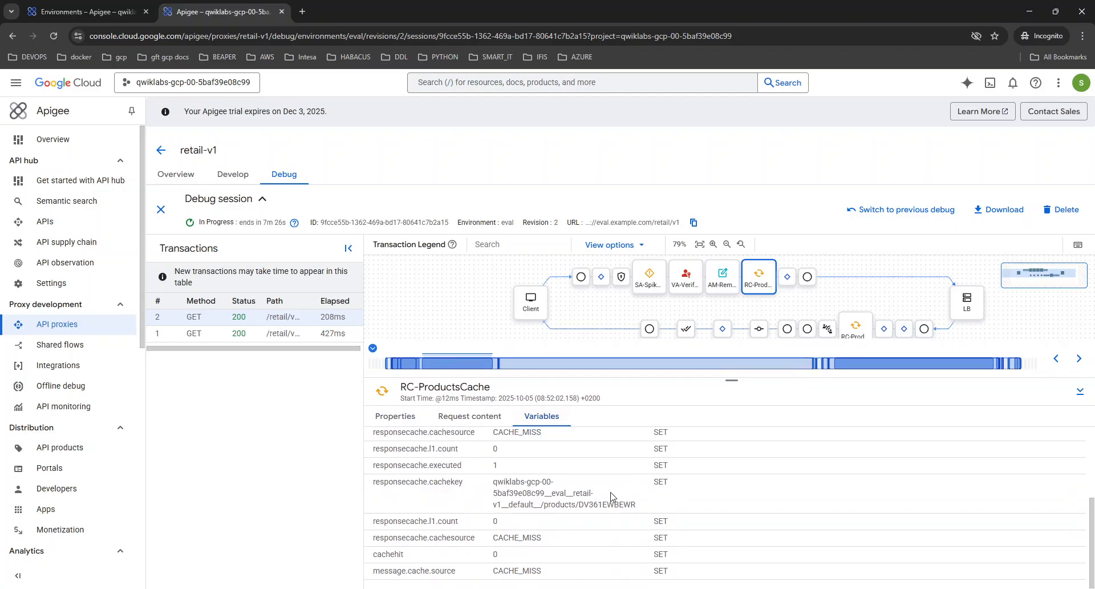
scroll(538, 568, up, 5)
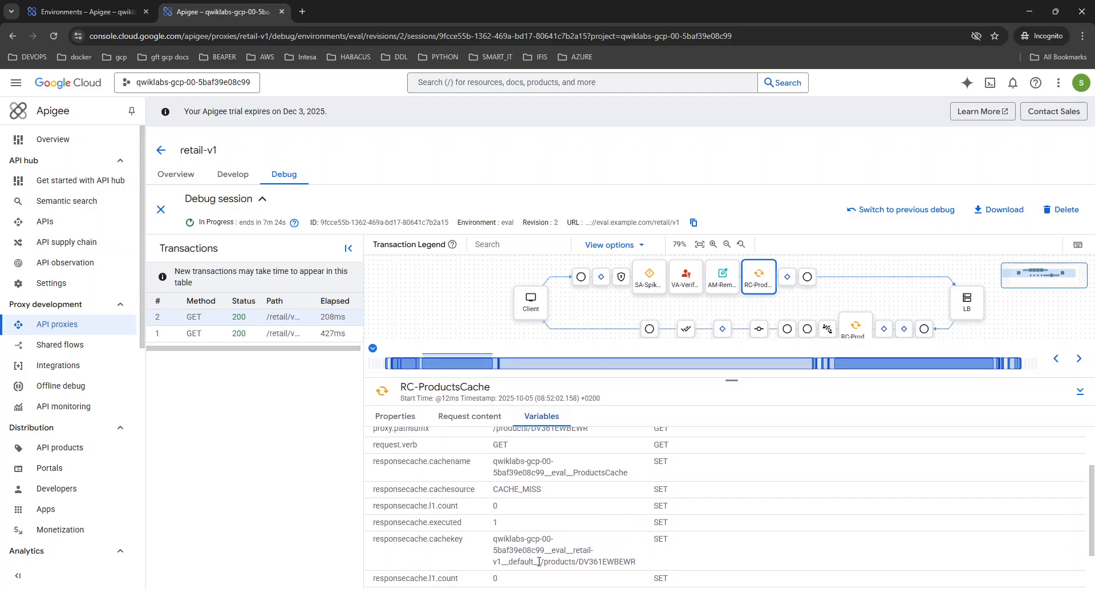
scroll(540, 565, up, 1)
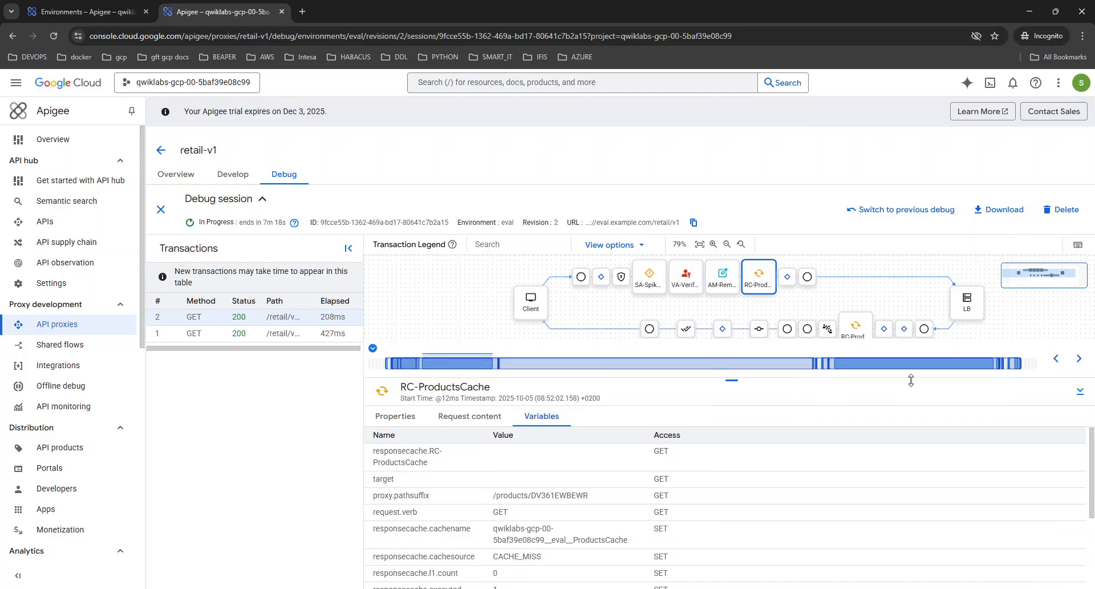
drag(918, 377, 918, 404)
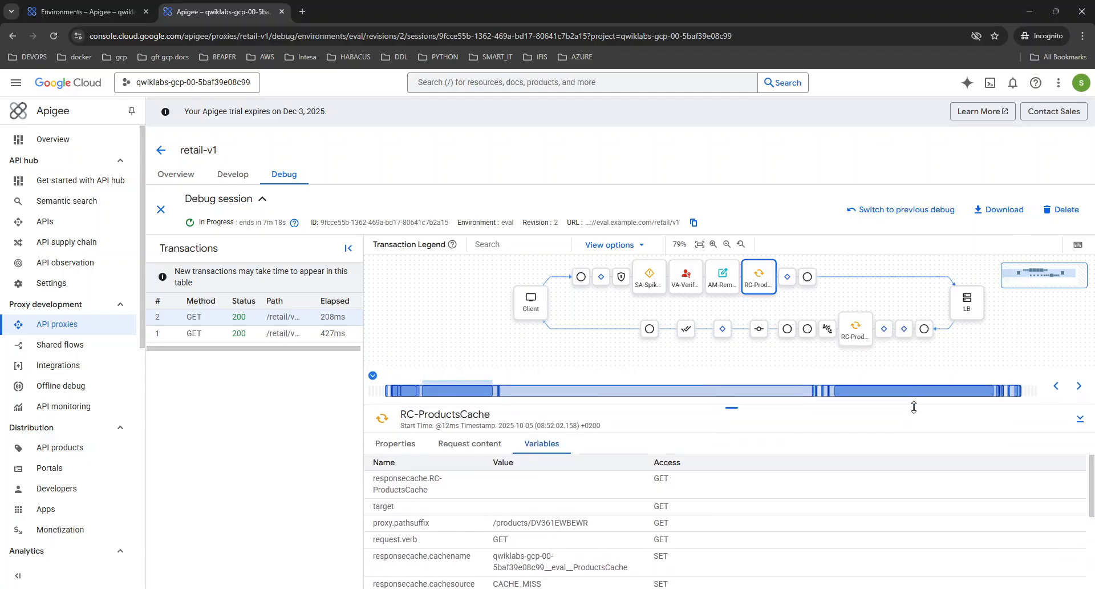
Inspect the response-side RC-ProductsCache step, then reopen the request-side one
click(855, 328)
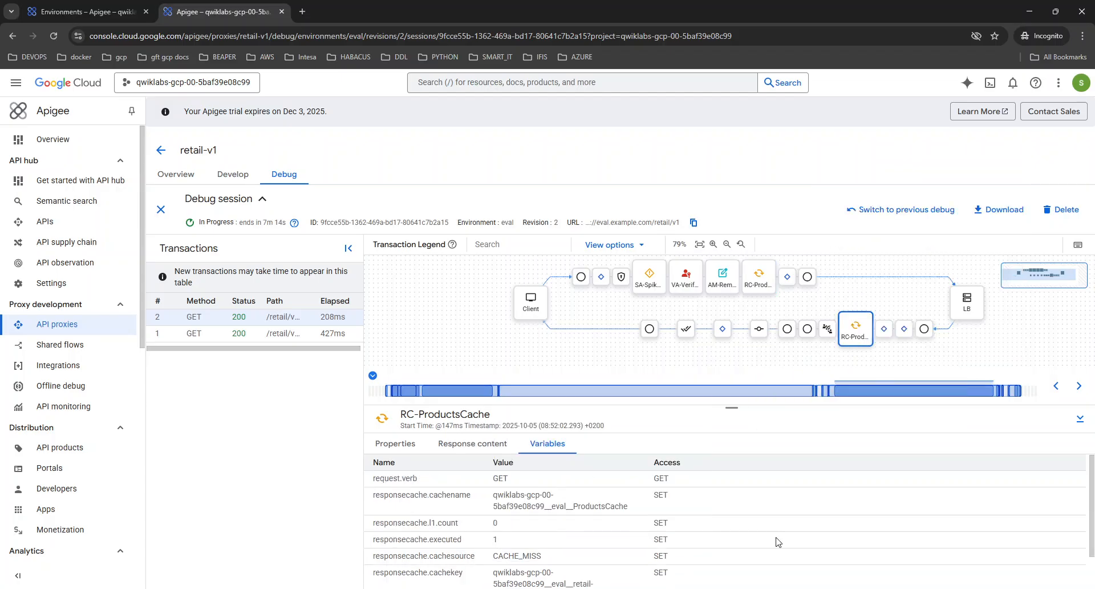
scroll(776, 542, down, 1)
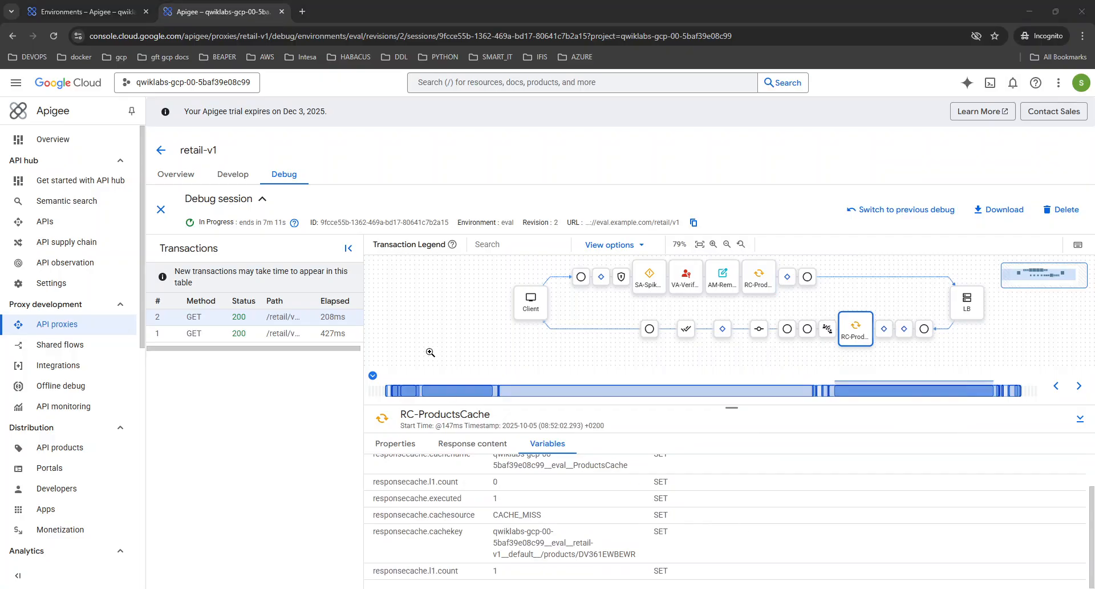
click(823, 282)
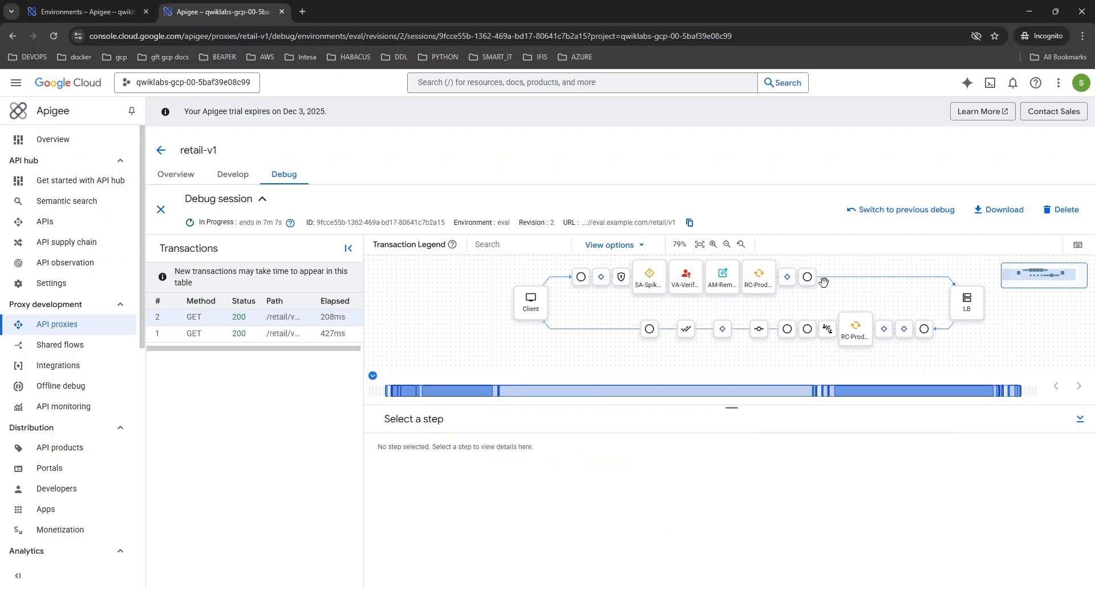
click(759, 283)
scroll(707, 519, down, 3)
scroll(707, 519, up, 3)
scroll(706, 519, down, 2)
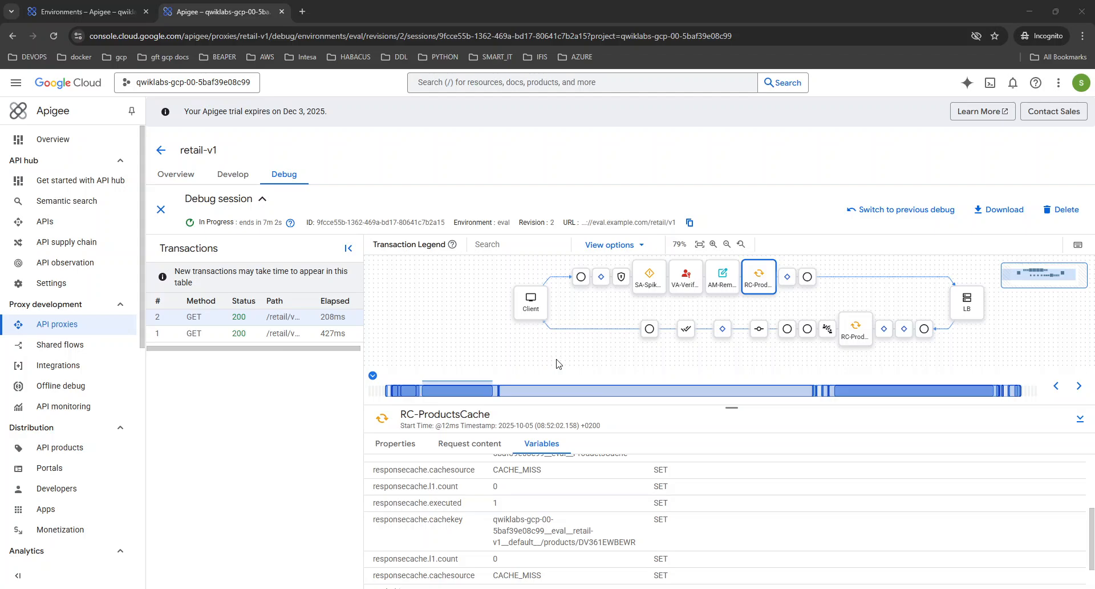
Highlight the cache key for /products/DV361EWBEWR, responsecache.l1.count 0 and cachehit 0
click(744, 343)
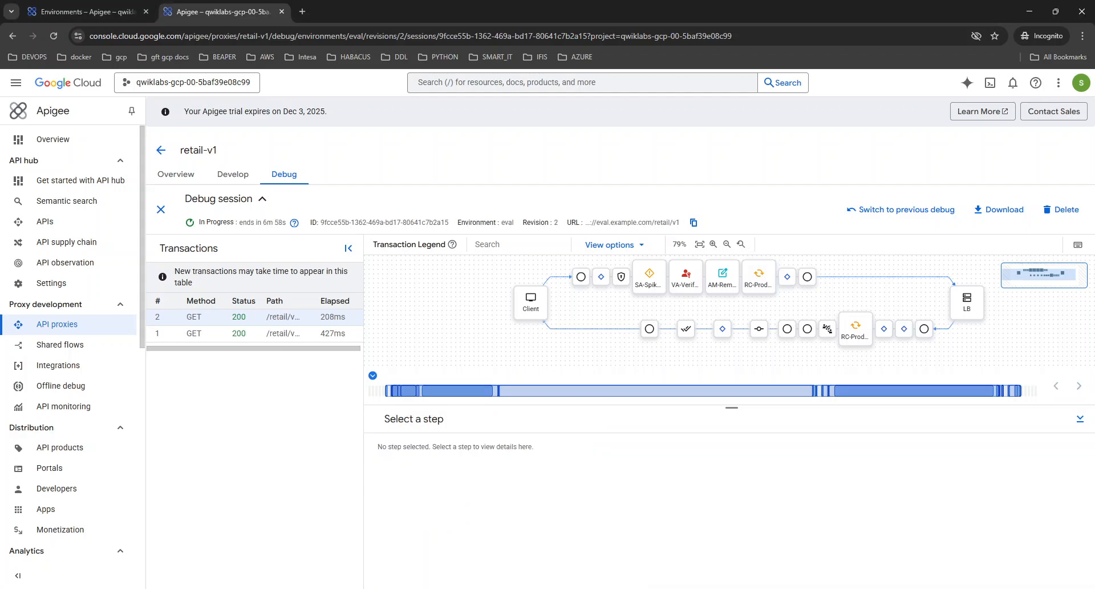
click(762, 287)
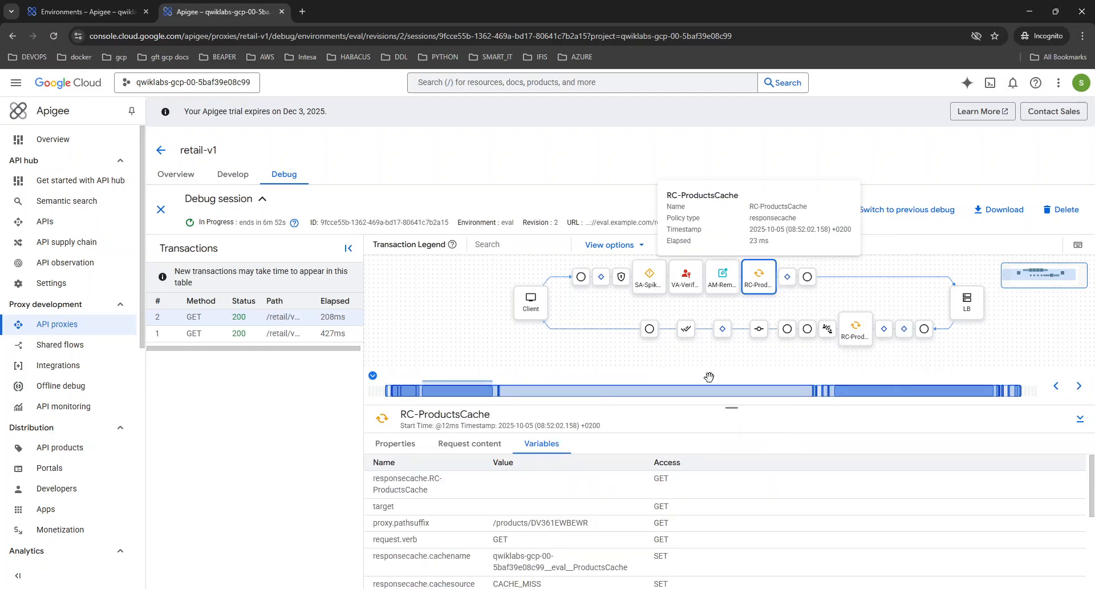
scroll(481, 522, down, 3)
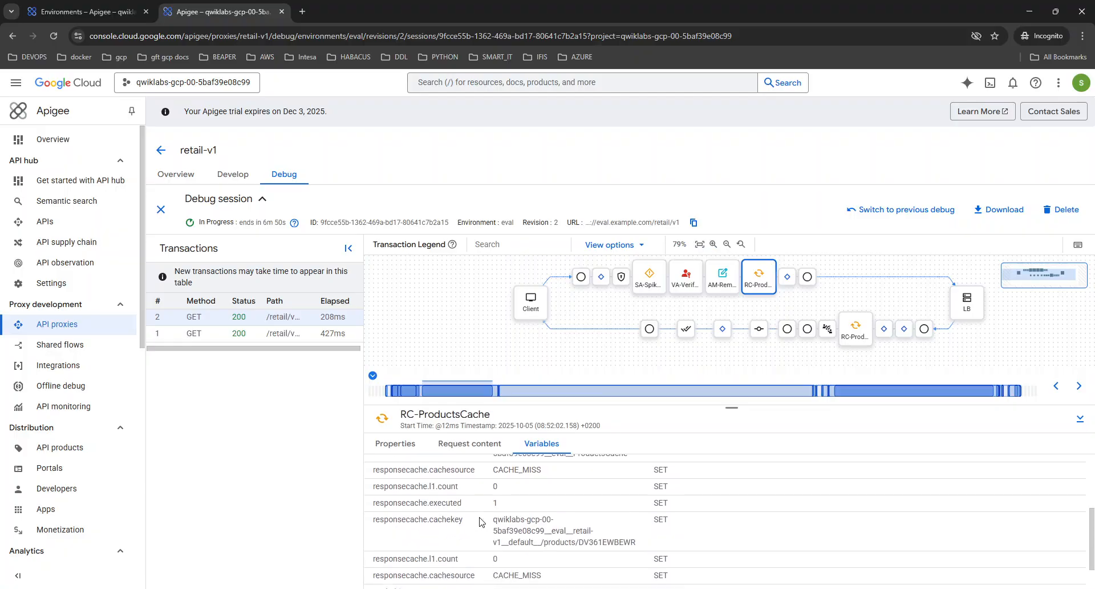
scroll(481, 522, down, 1)
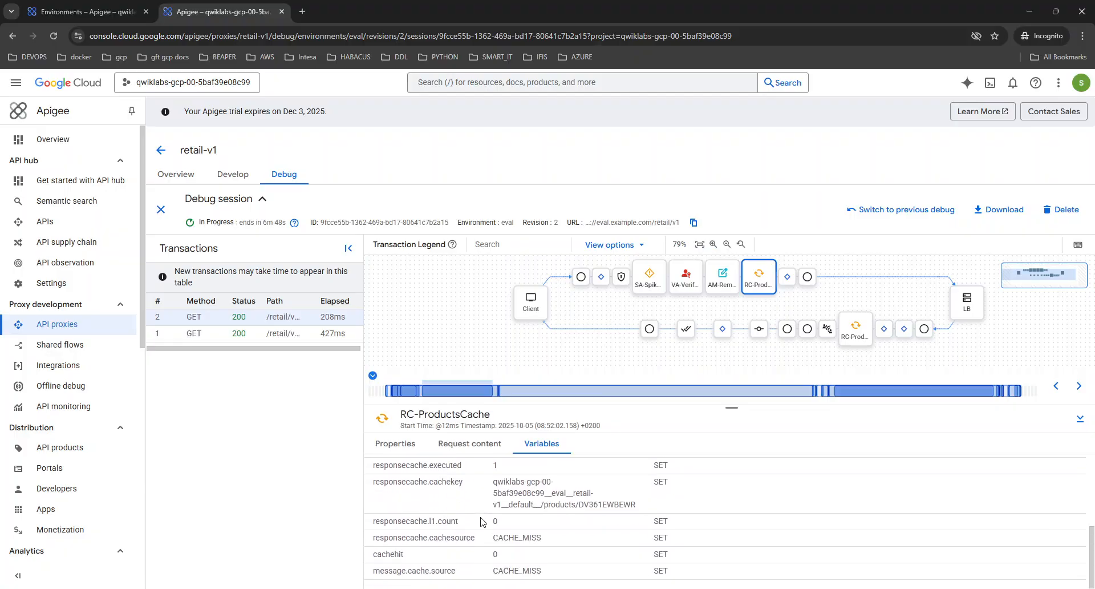
drag(516, 525, 371, 525)
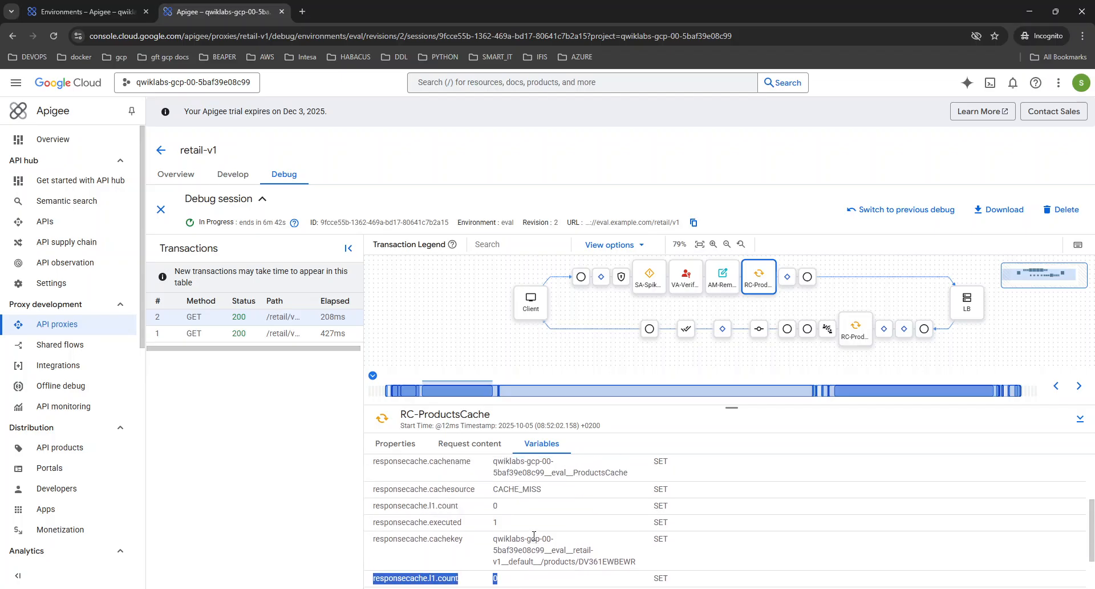
drag(429, 556, 379, 556)
key(alt+Tab)
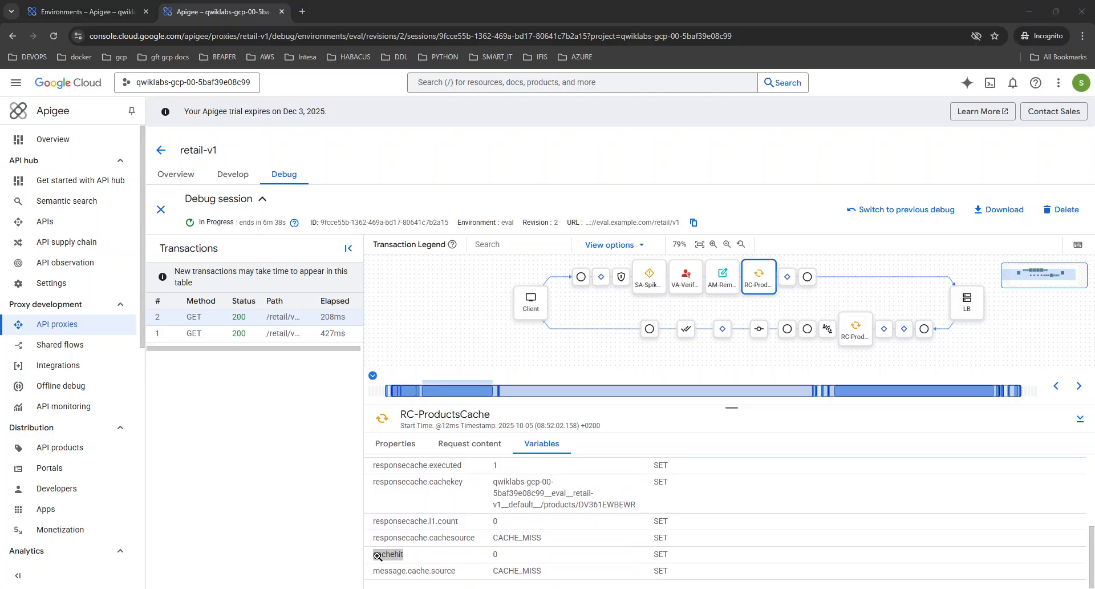
key(alt+Tab)
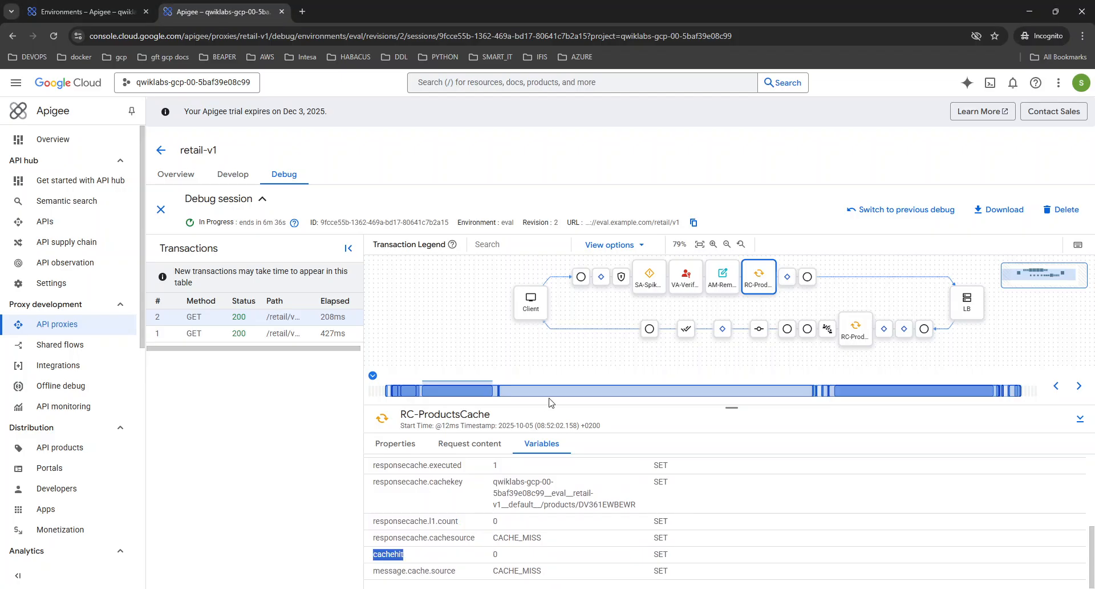
Clear the Cloud Shell terminal and re-send the DV361EWBEWR product curl request
click(85, 12)
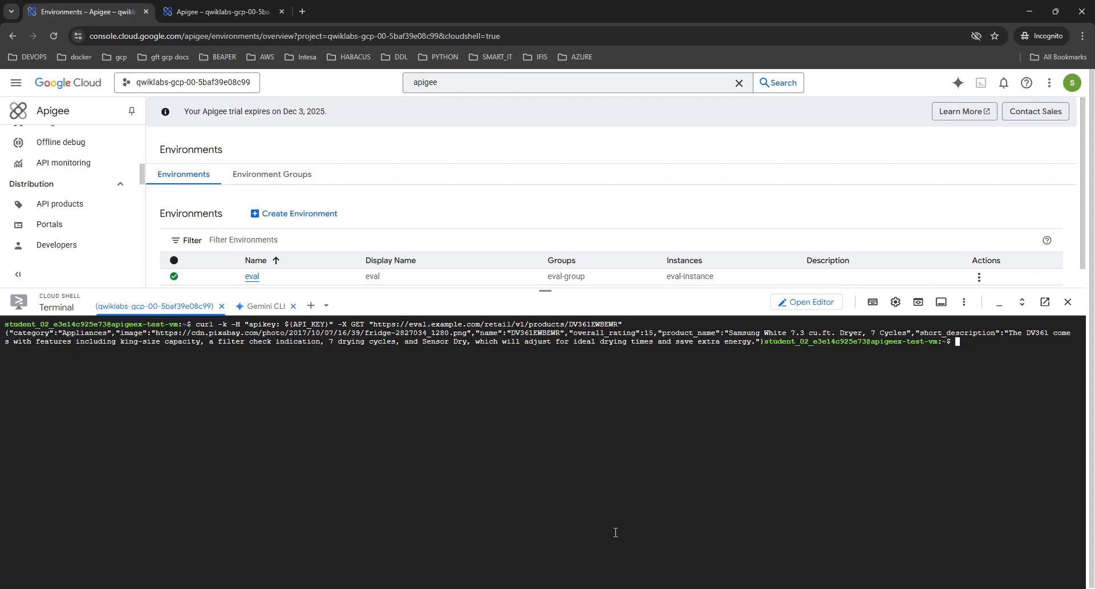
key(ctrl+l)
key(Up)
key(Return)
click(223, 11)
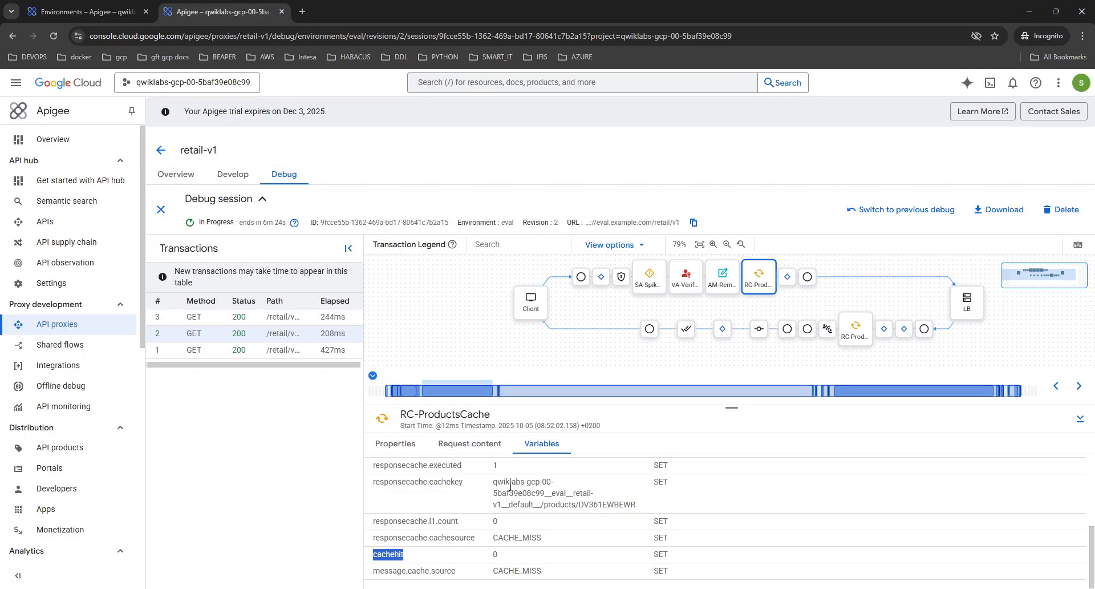
Copy the responsecache.cachekey value, then open transaction 3 with its full flow diagram enlarged
drag(494, 481, 649, 507)
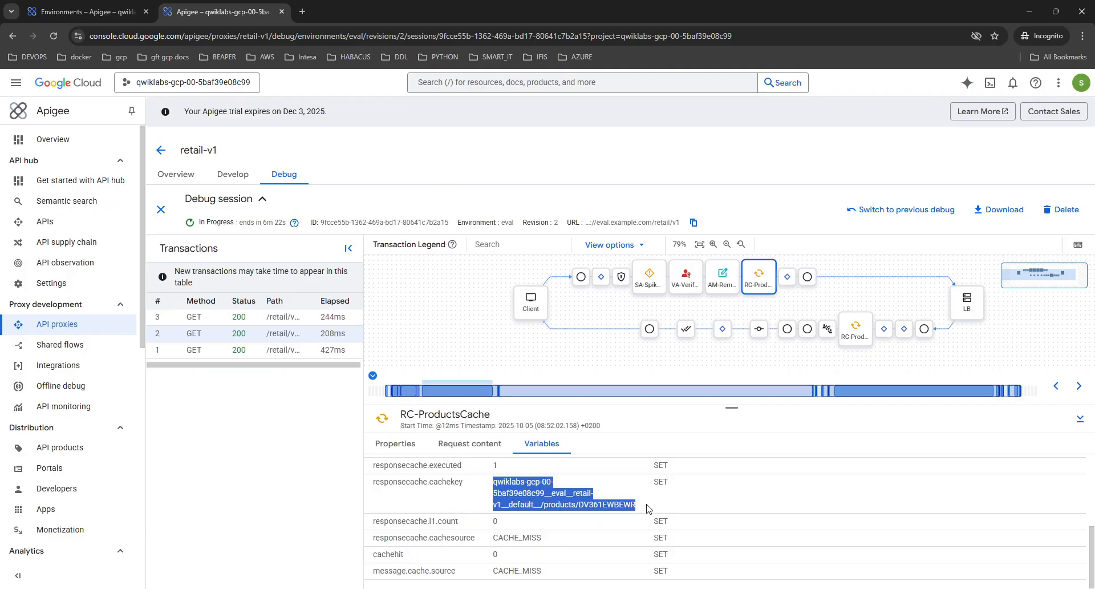
key(ctrl+c)
click(247, 318)
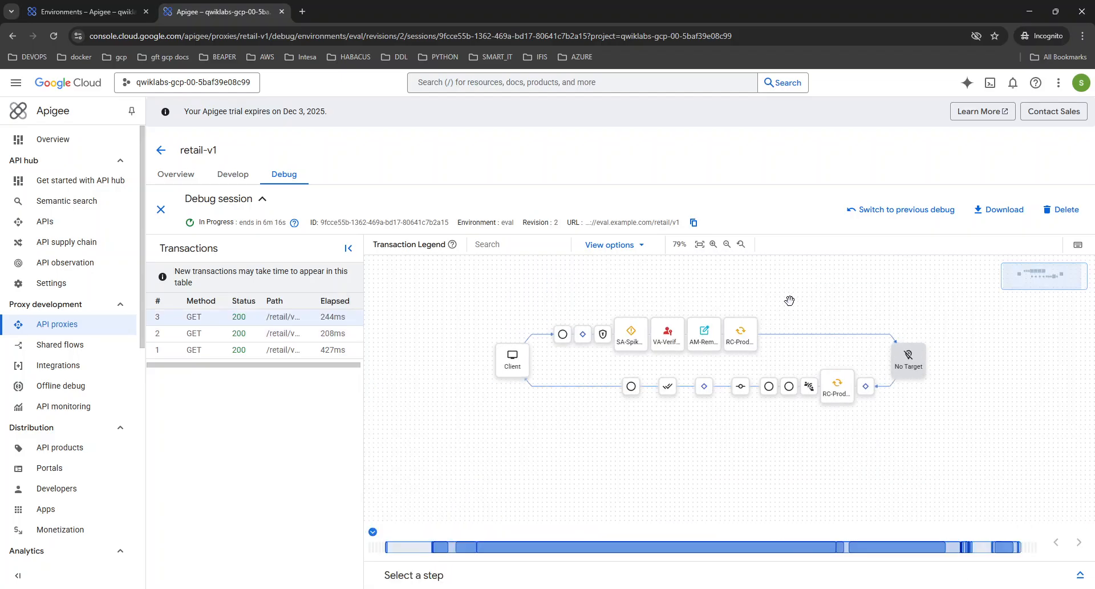
click(1080, 575)
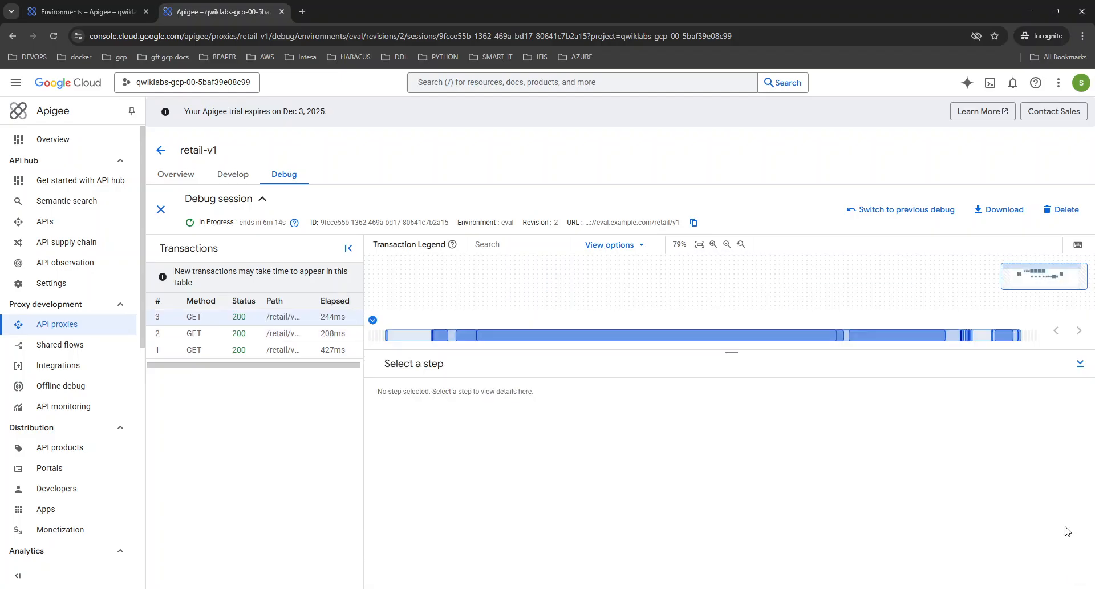
drag(799, 350, 799, 377)
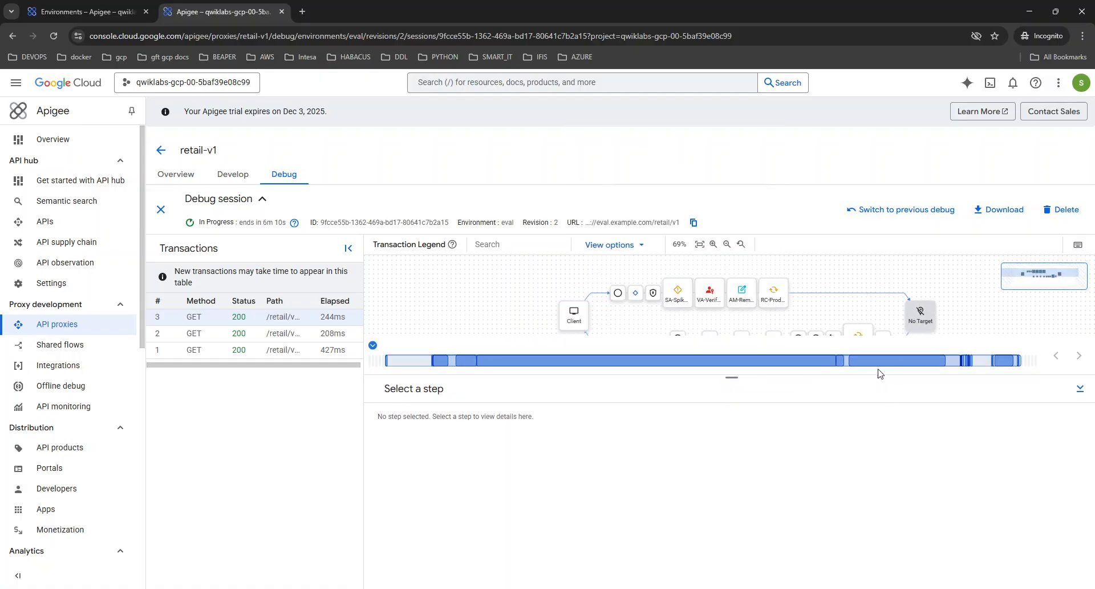
drag(738, 383, 747, 425)
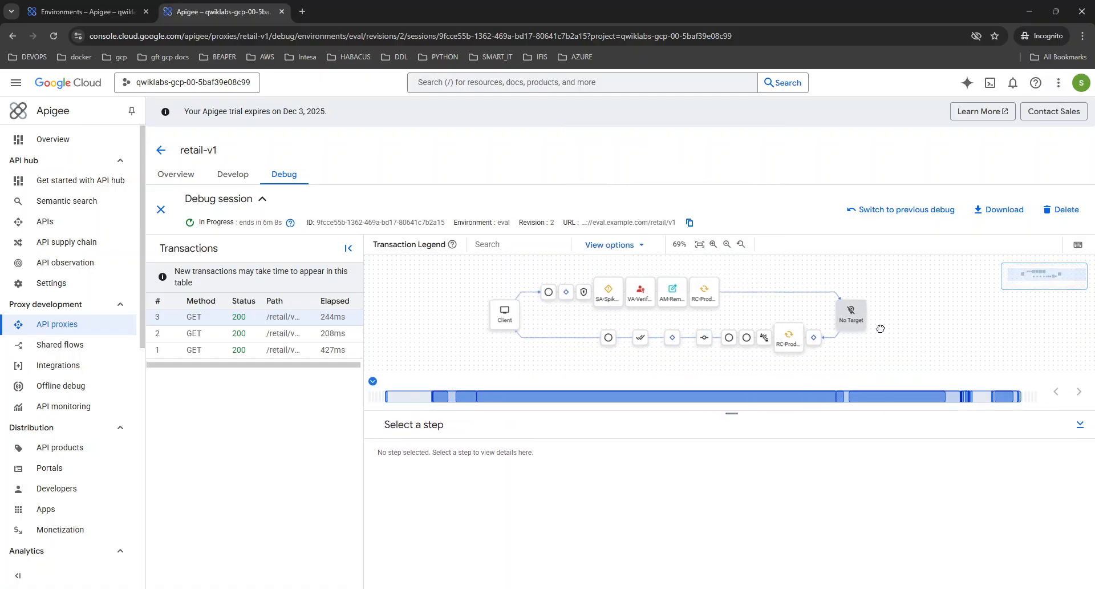
In the request-side RC-ProductsCache properties, find the DV361EWBEWR cache key and confirm cachehit is true
click(707, 310)
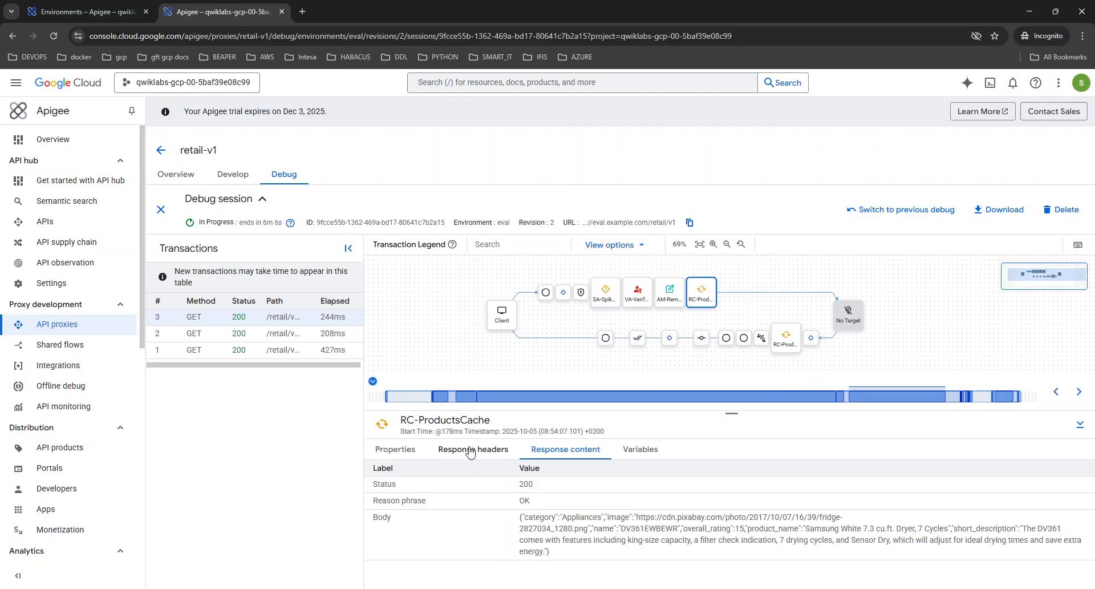
click(407, 450)
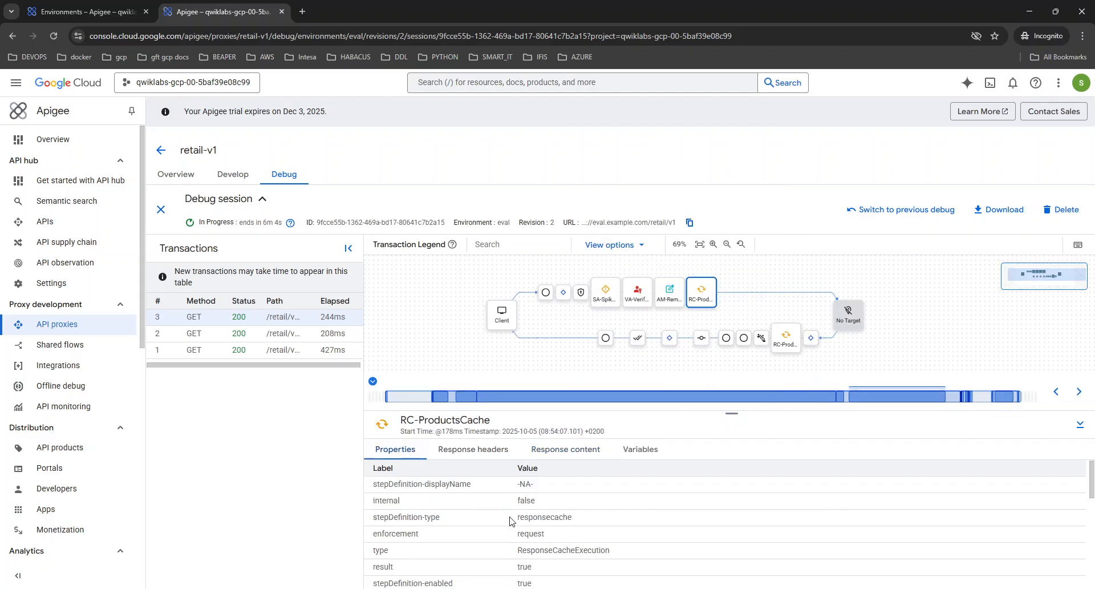
scroll(512, 521, down, 2)
scroll(512, 521, down, 2)
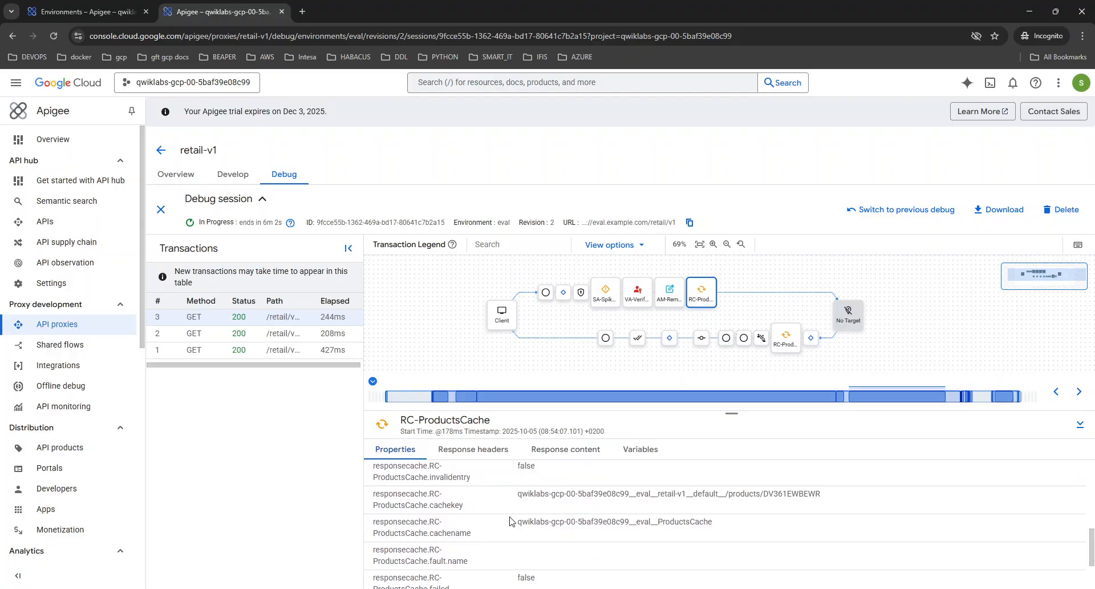
key(ctrl+f)
key(ctrl+v)
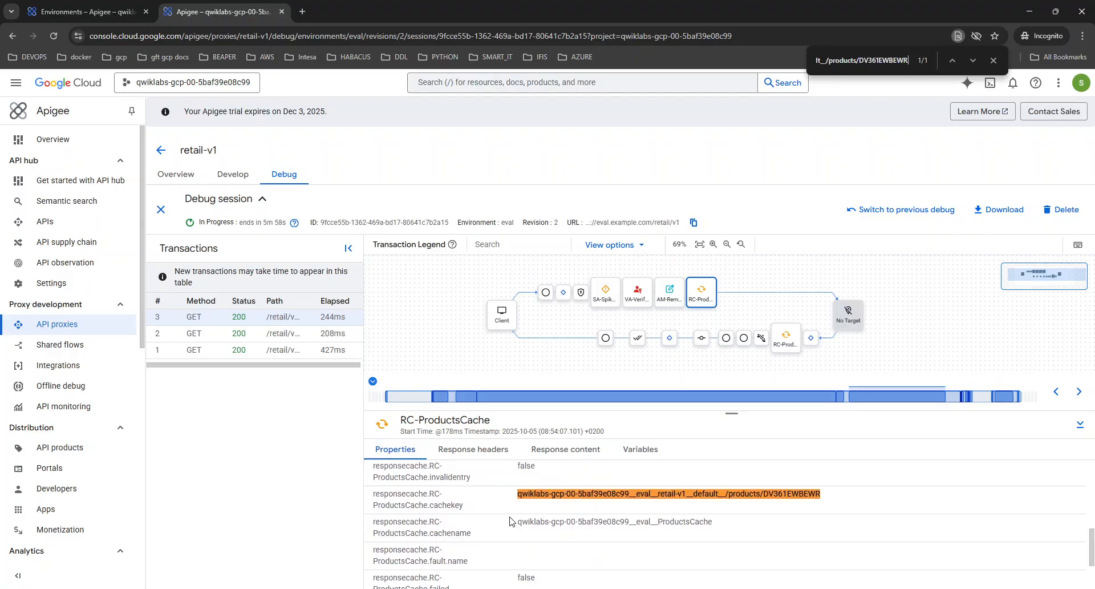
scroll(512, 521, down, 2)
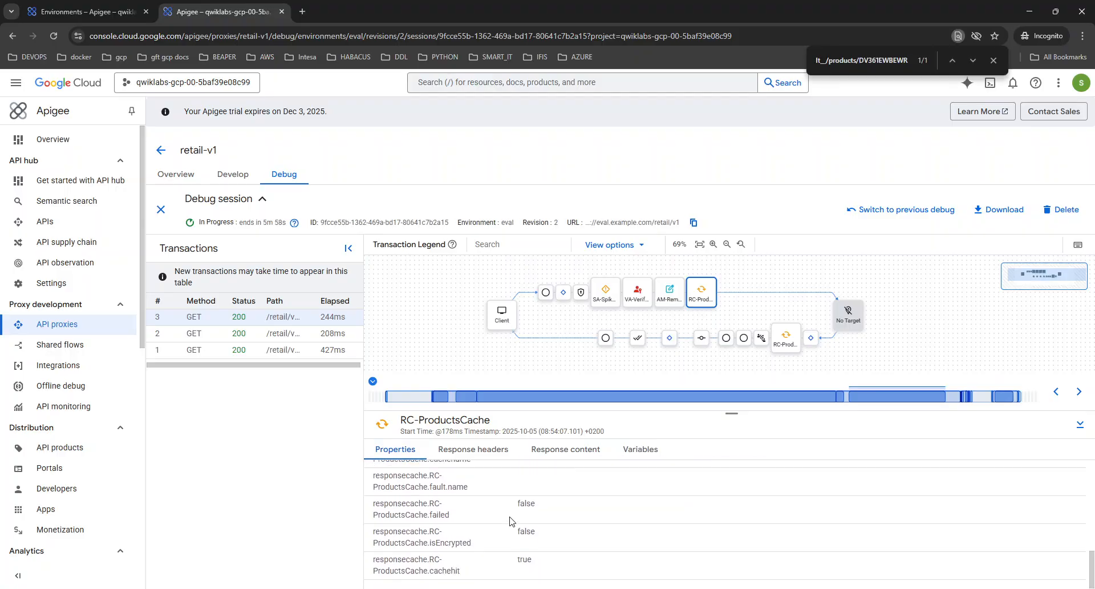
double_click(522, 560)
Review the cache step's response headers and cached product body, then open the response-side RC-ProductsCache step
click(467, 451)
scroll(597, 519, down, 1)
click(580, 450)
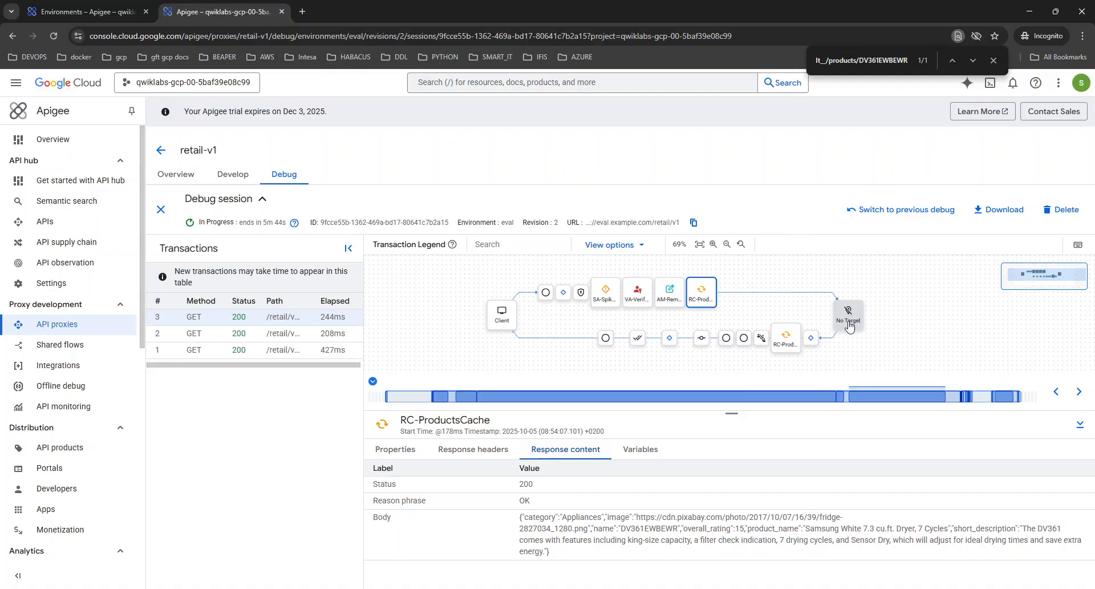
click(781, 352)
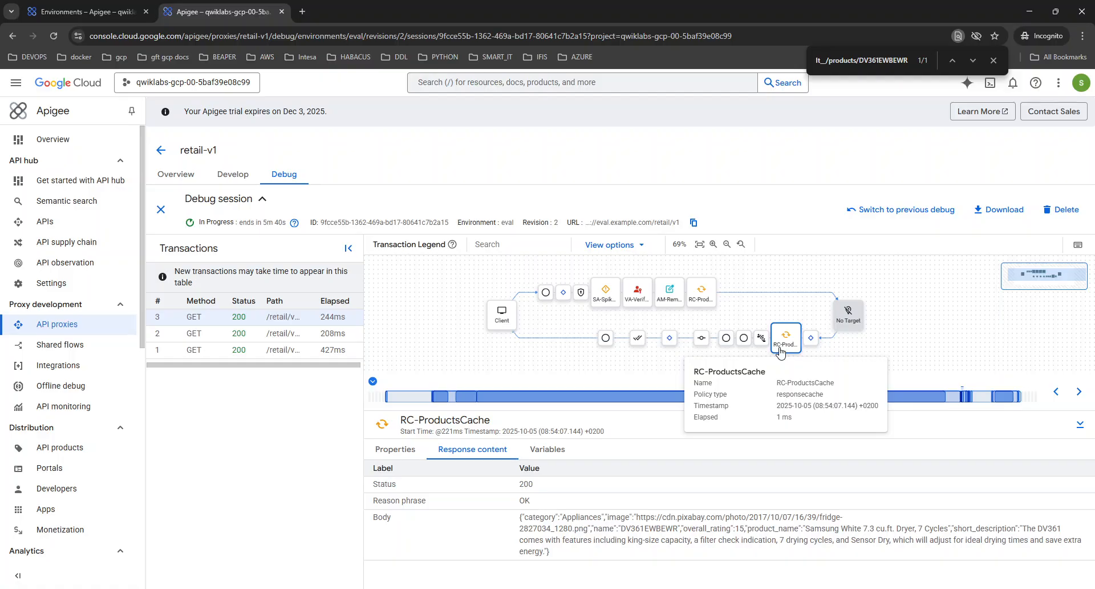
Check the response-side RC-ProductsCache step's variables and properties
click(696, 303)
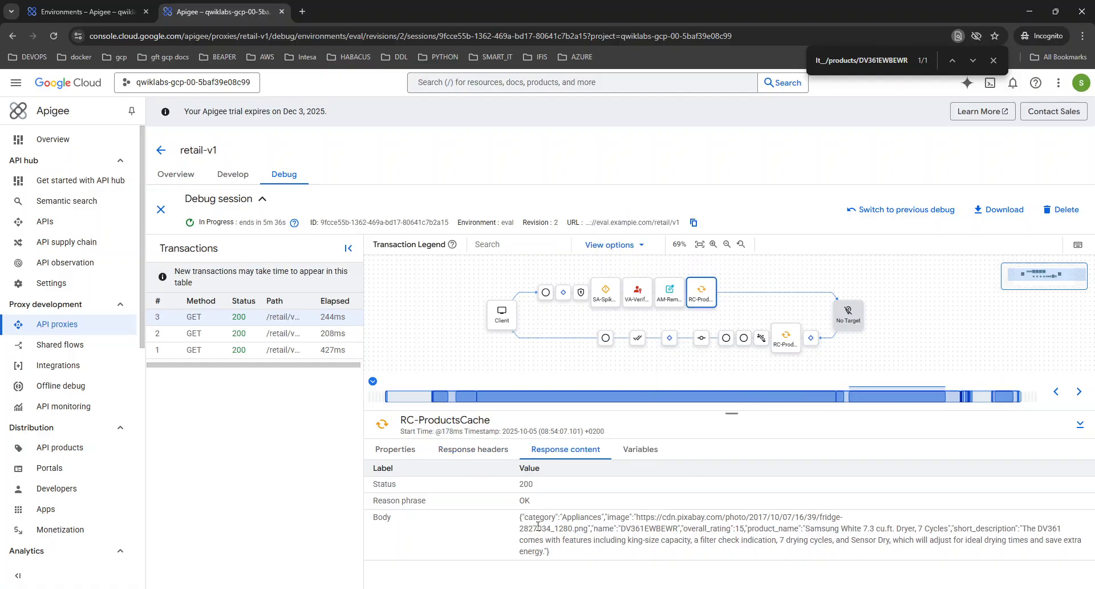
click(784, 349)
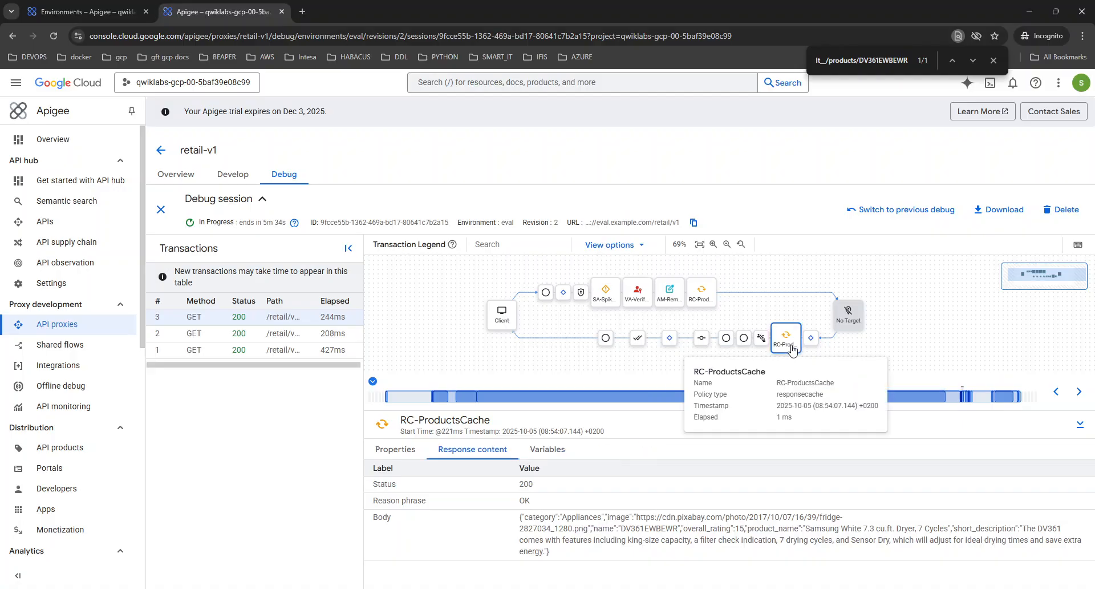
click(556, 449)
click(408, 449)
scroll(479, 523, down, 3)
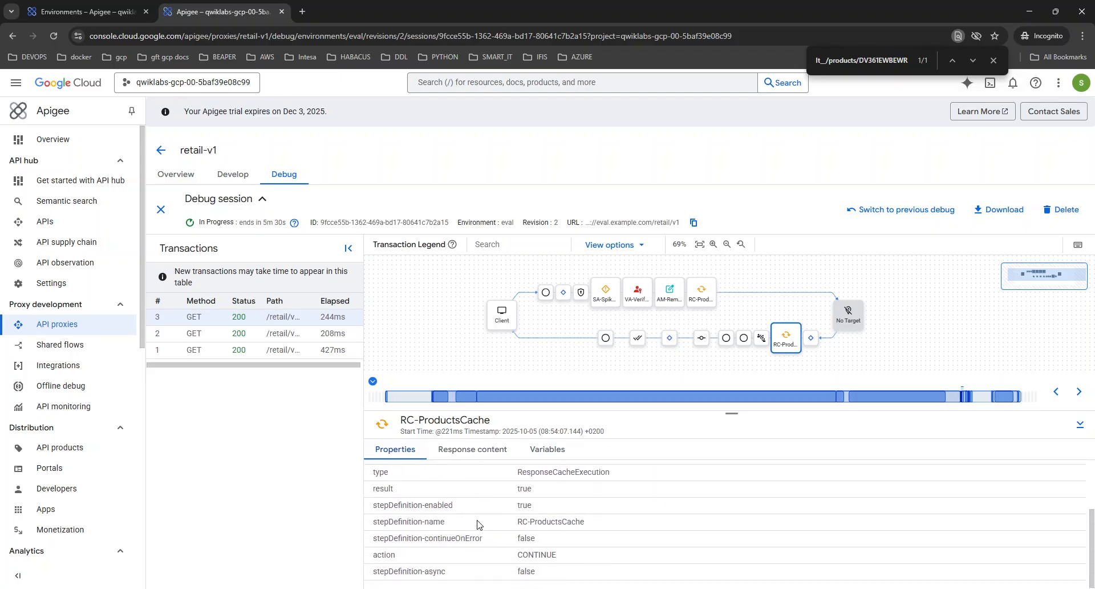
scroll(479, 523, up, 3)
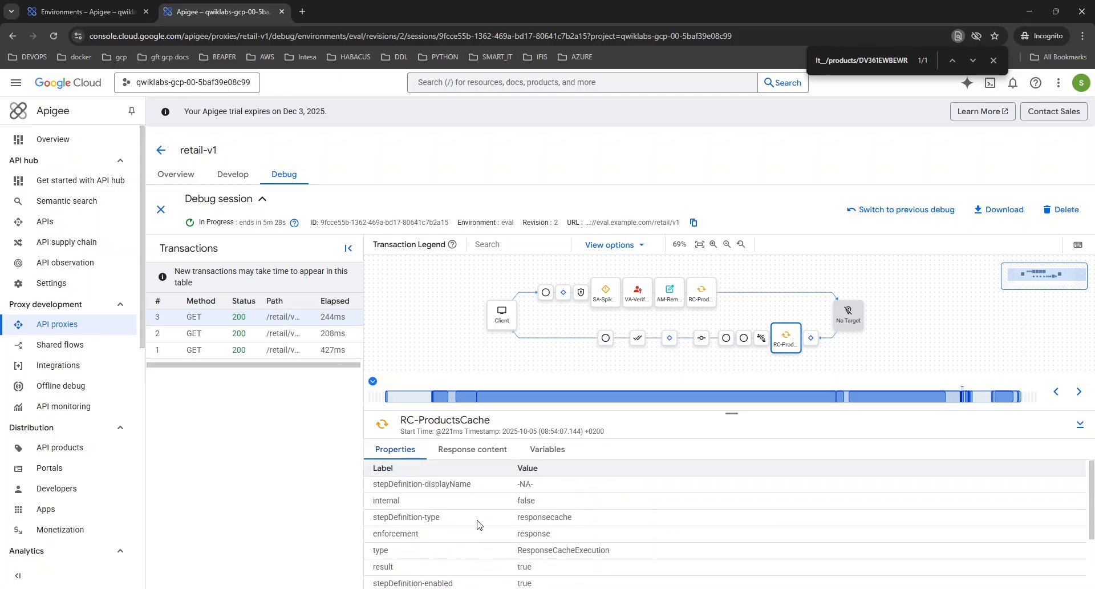
Return to the request-side RC-ProductsCache step and search its details for the copied cache key
mouse_move(777, 344)
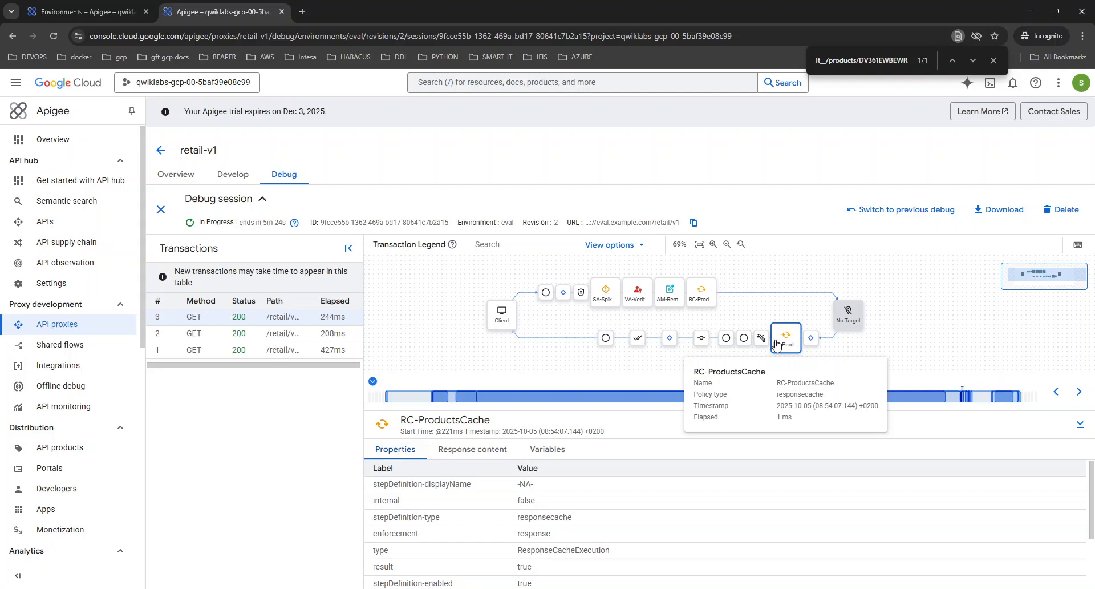
mouse_move(709, 299)
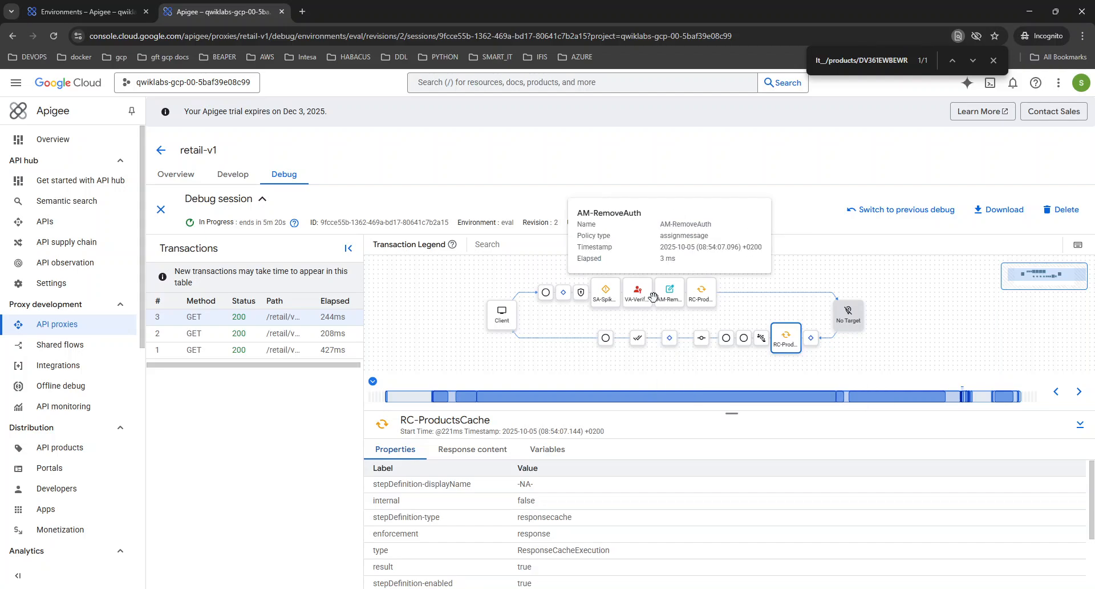
click(707, 297)
scroll(504, 502, down, 5)
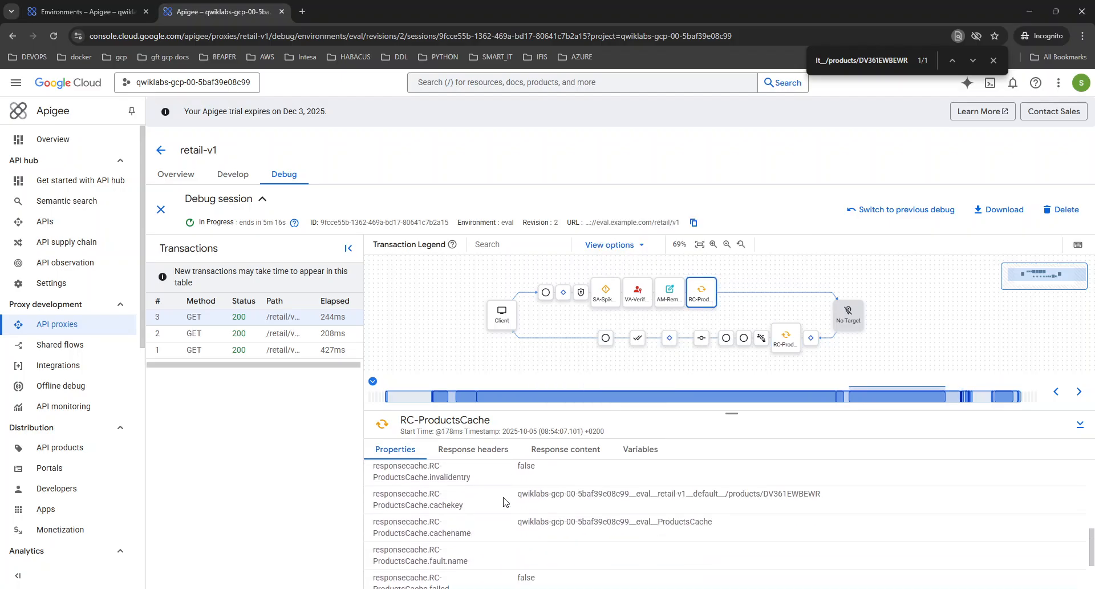
key(ctrl+f)
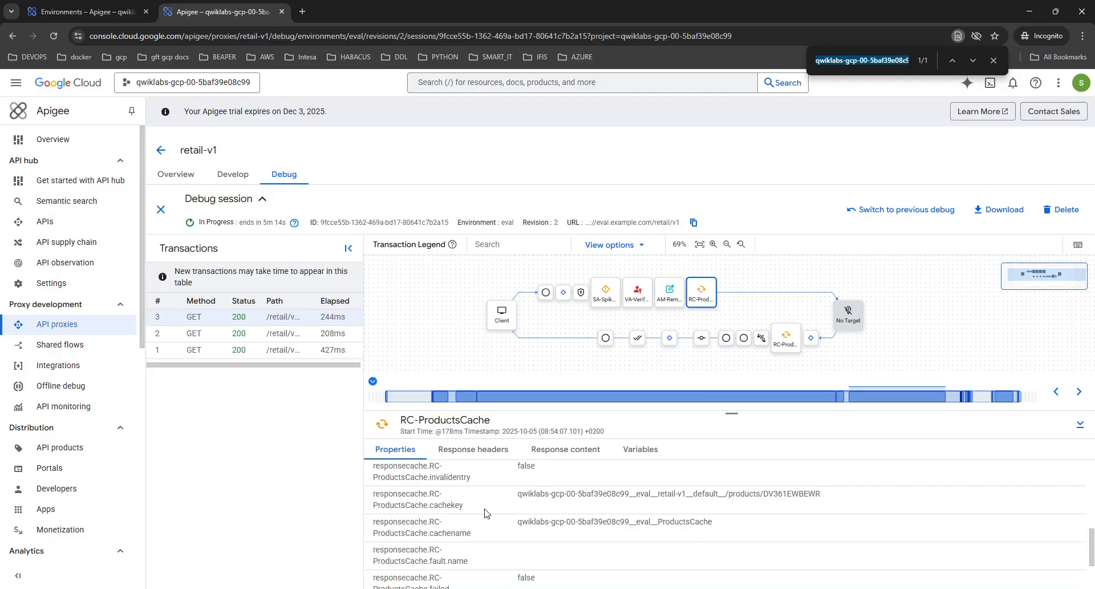
text(qwiklabs-gcp-00-5baf39e08c99__eval__retail-v1__default__/products/DV361EWBEWR)
scroll(486, 514, down, 2)
scroll(457, 568, up, 2)
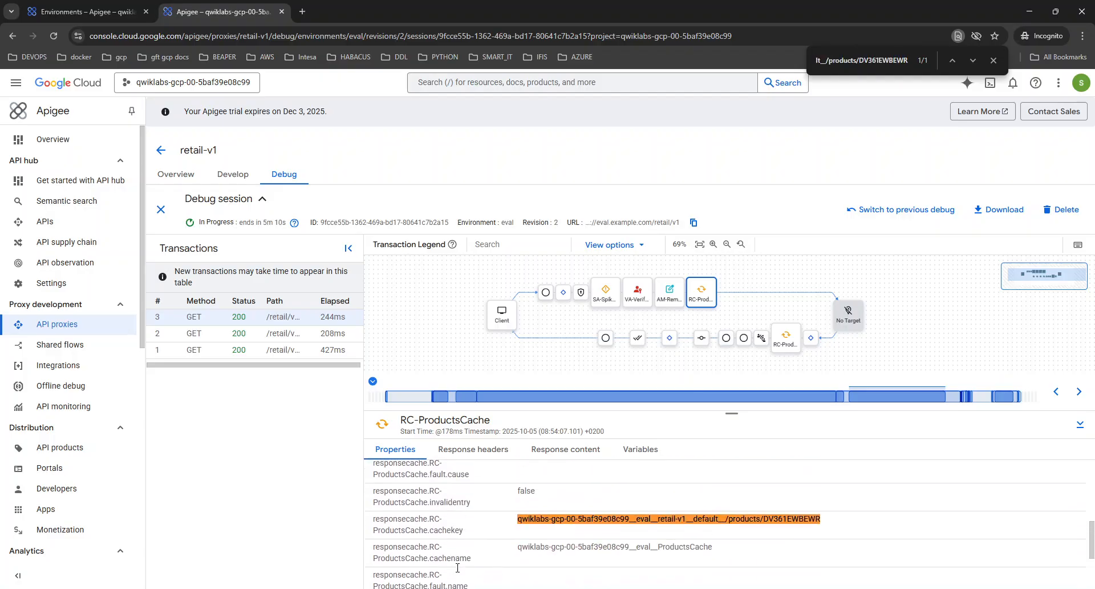
Review headers and content, then highlight the DV361EWBEWR cache key in Variables showing cachehit 1, cachesource L2
click(467, 450)
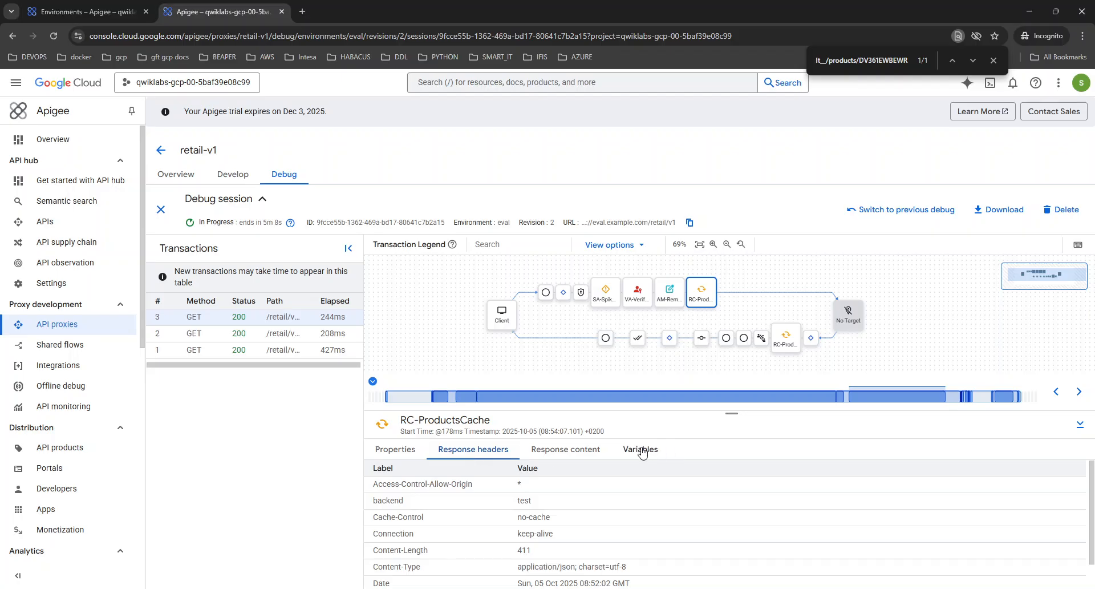
scroll(566, 532, down, 1)
scroll(566, 533, up, 1)
click(565, 449)
click(640, 449)
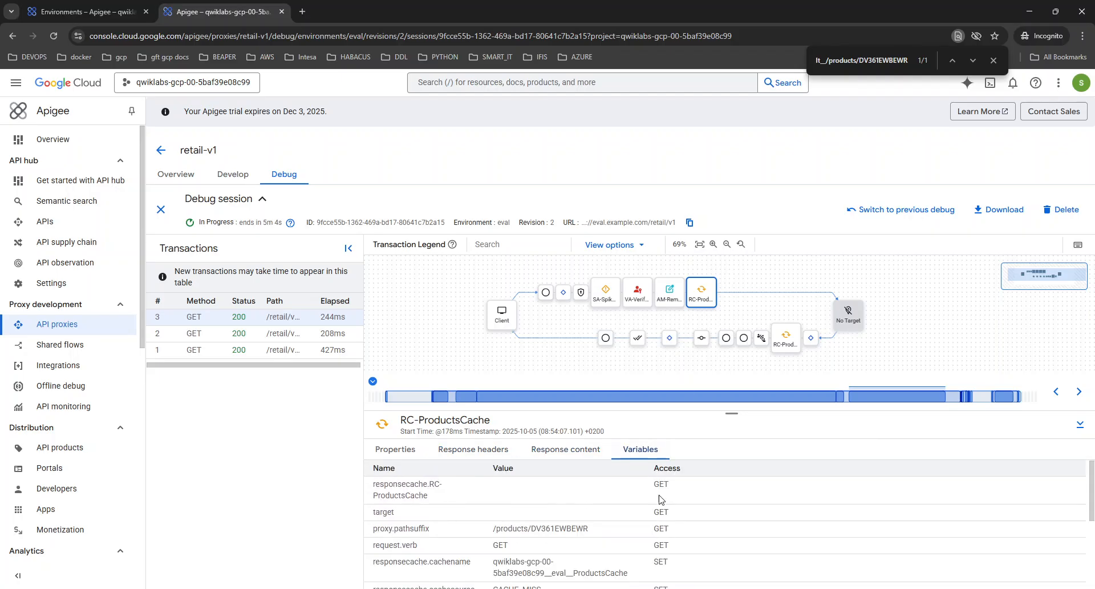
scroll(671, 519, down, 3)
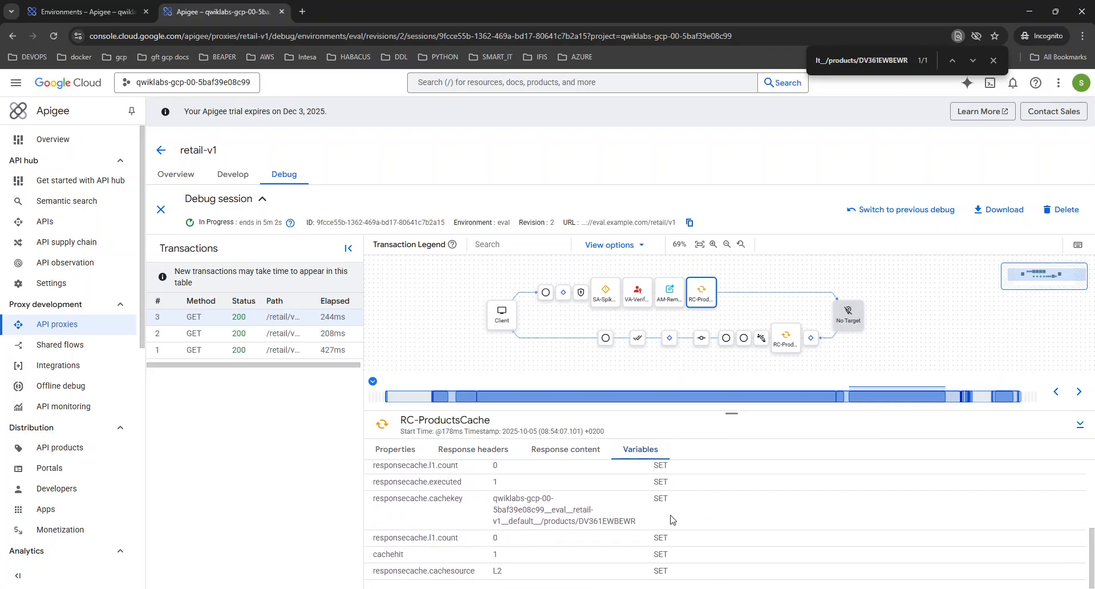
key(ctrl+f)
text(qwiklabs-gcp-00-5baf39e08c99__eval__retail-v1__default__/products/DV361EWBEWR)
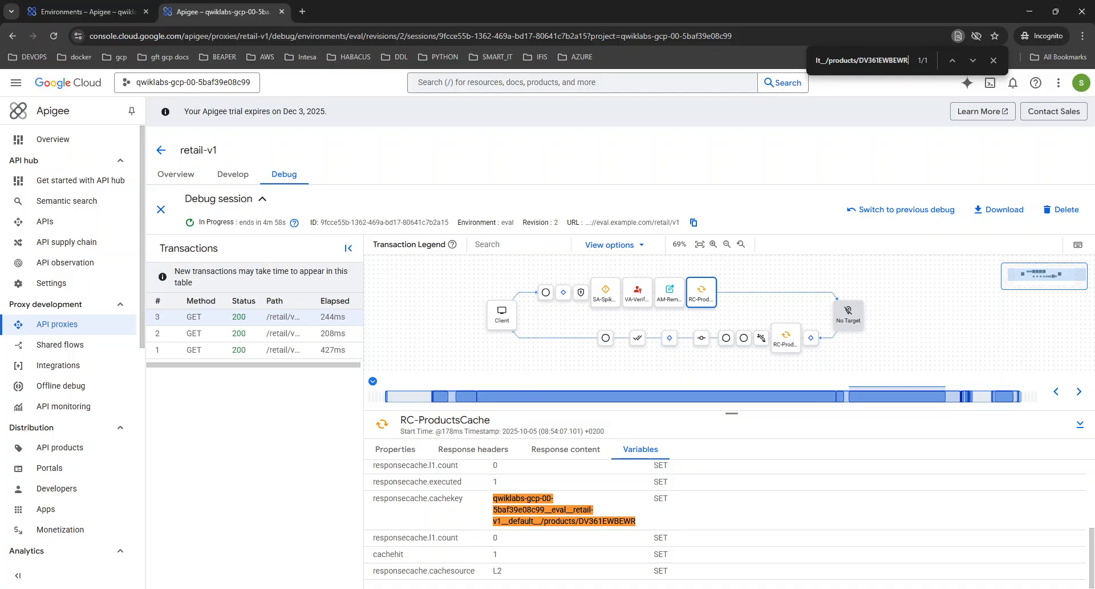
Clear Cloud Shell and run the pasted curl GET for /retail/v1/stores/benbrook
click(108, 11)
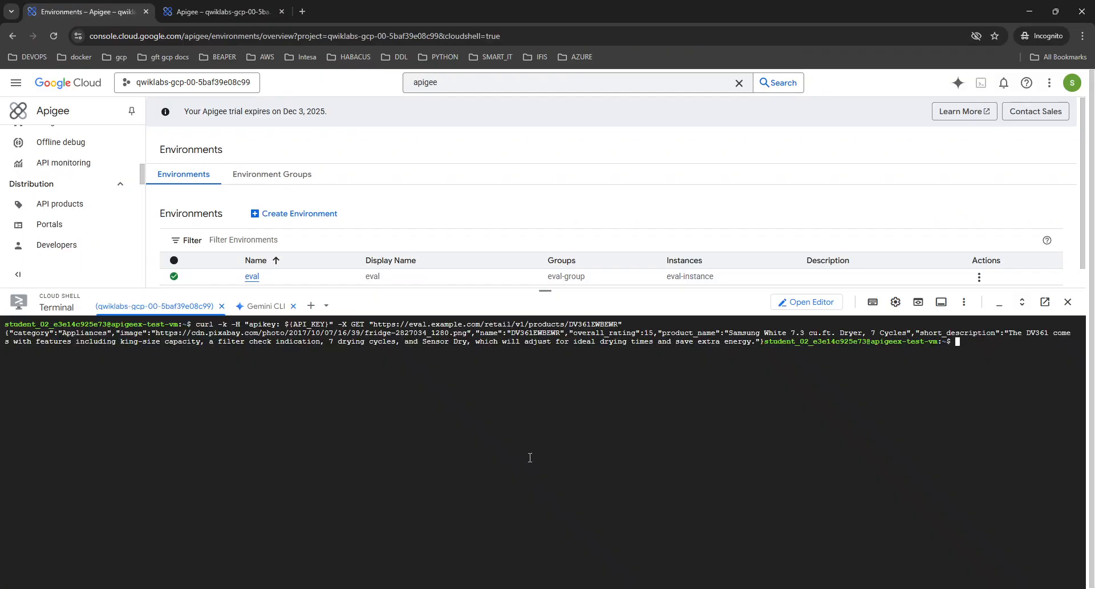
key(ctrl+l)
key(ctrl+v)
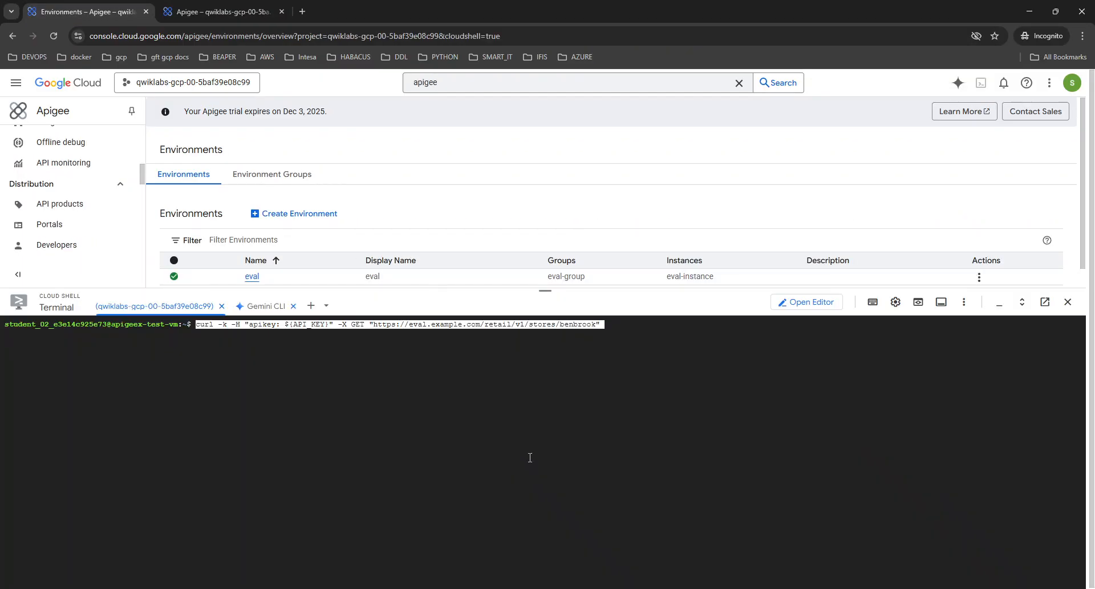
key(Return)
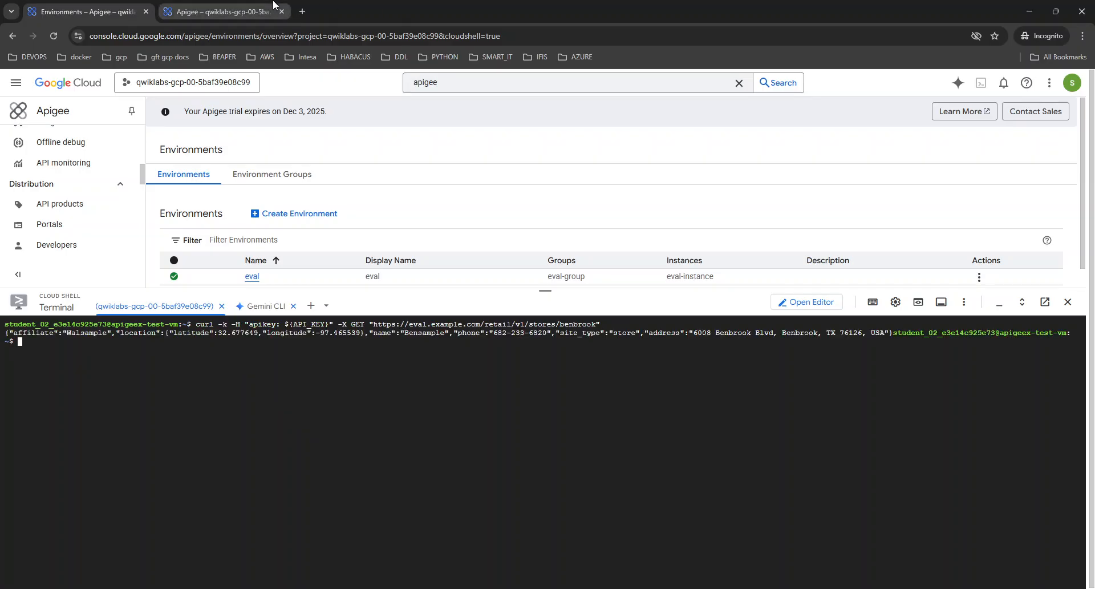
click(222, 12)
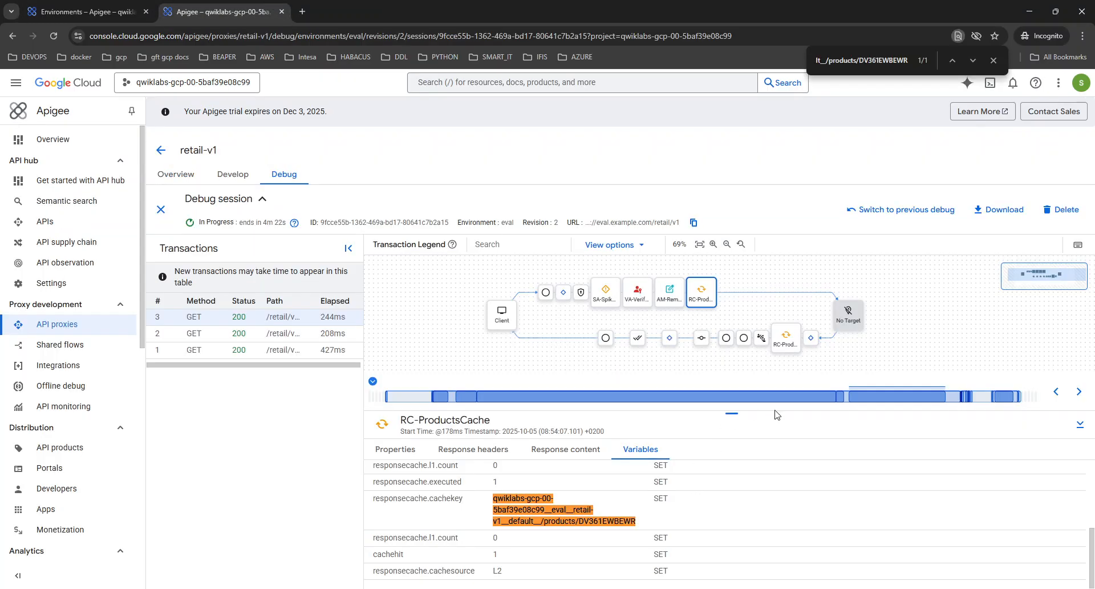
Open transaction 4's trace with both request and response flows in view
click(280, 318)
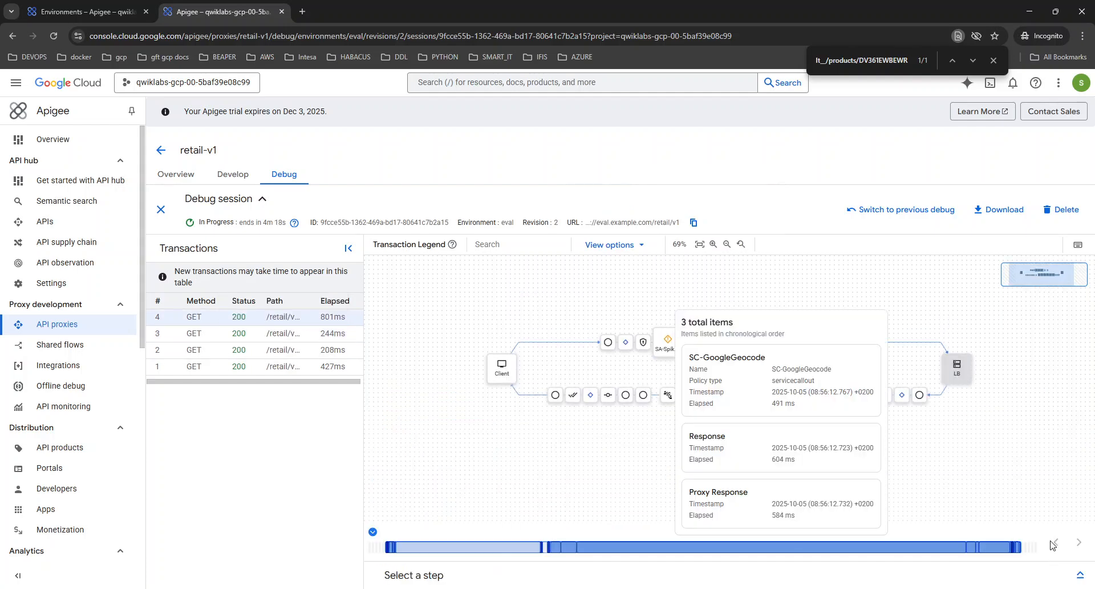
drag(826, 322, 796, 323)
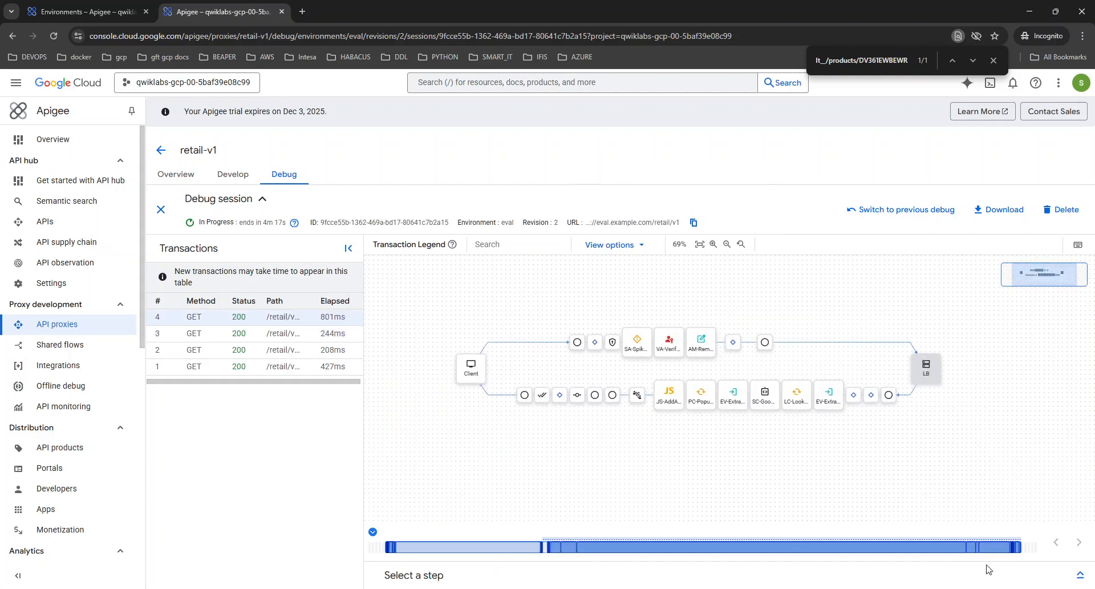
click(1080, 574)
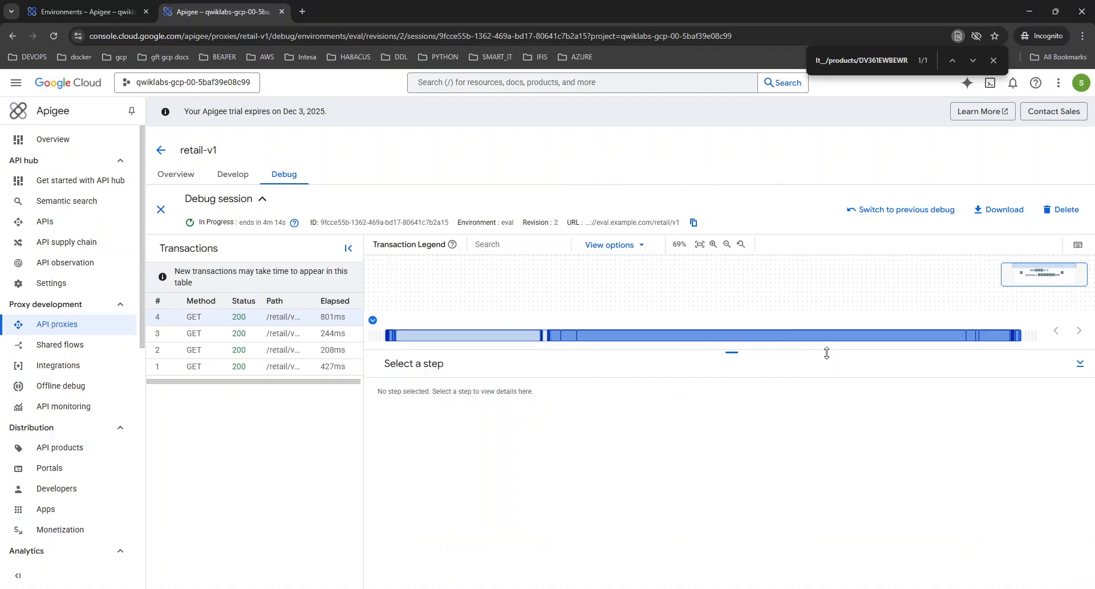
drag(826, 352, 824, 420)
drag(775, 306, 765, 272)
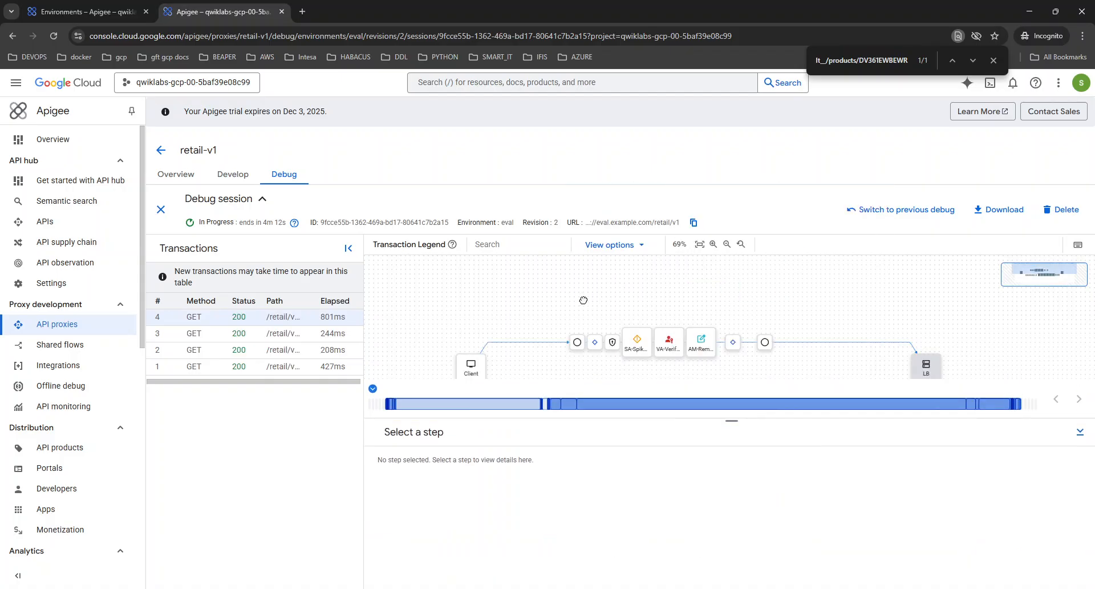
drag(582, 306, 584, 251)
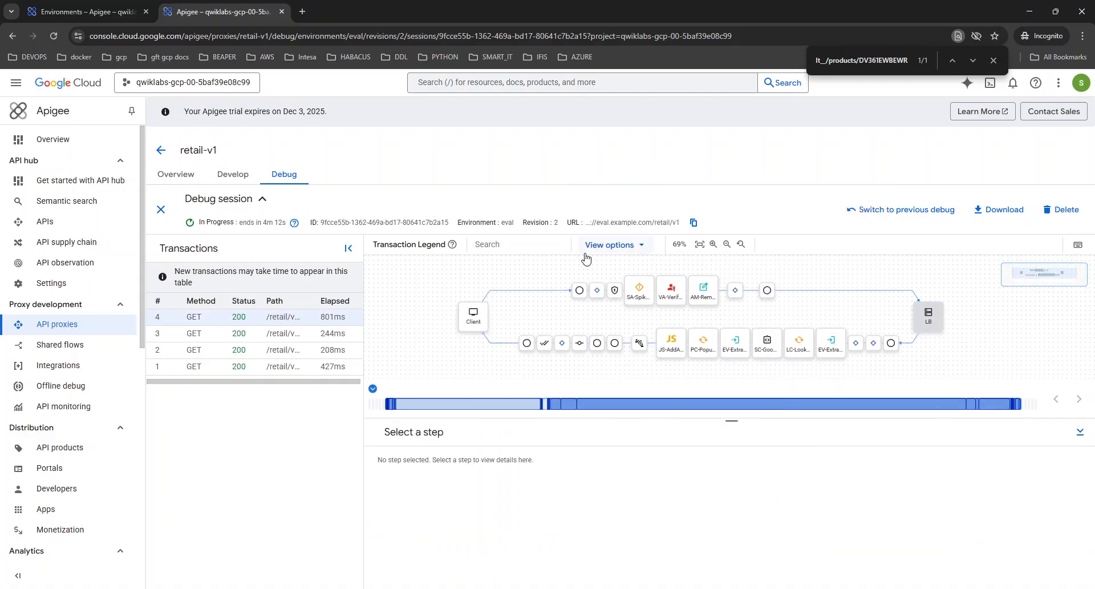
Inspect SA-SpikeArrest, VA-VerifyKey, AM-RemoveAuth, EV-ExtractLatLng, and LC-LookupAddress reporting CACHE_MISS for lat 32.677649, lng -97.465539
click(639, 292)
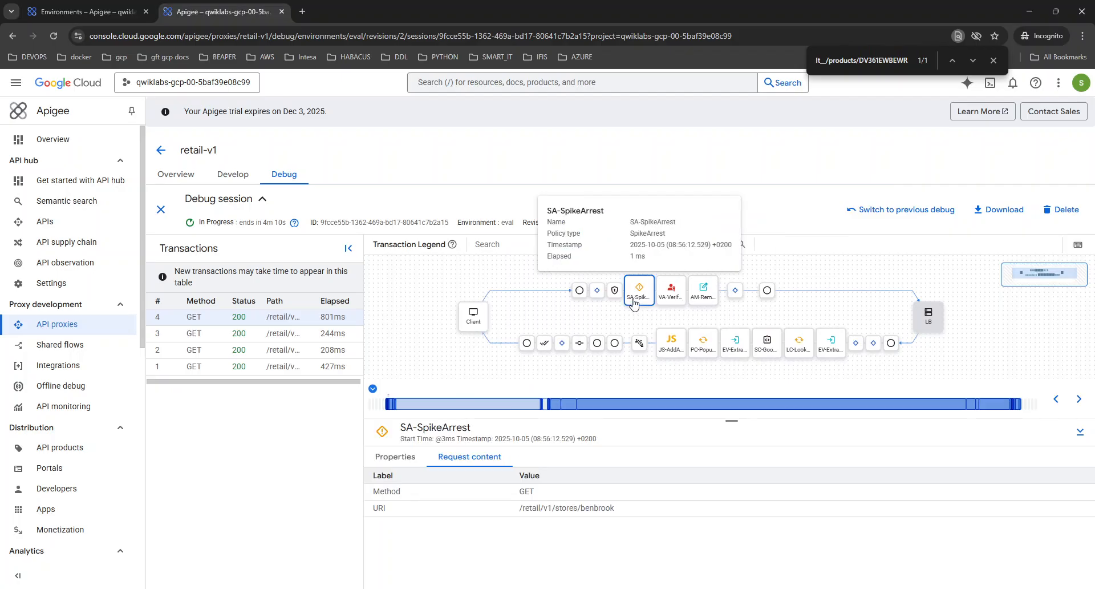
click(672, 292)
click(705, 295)
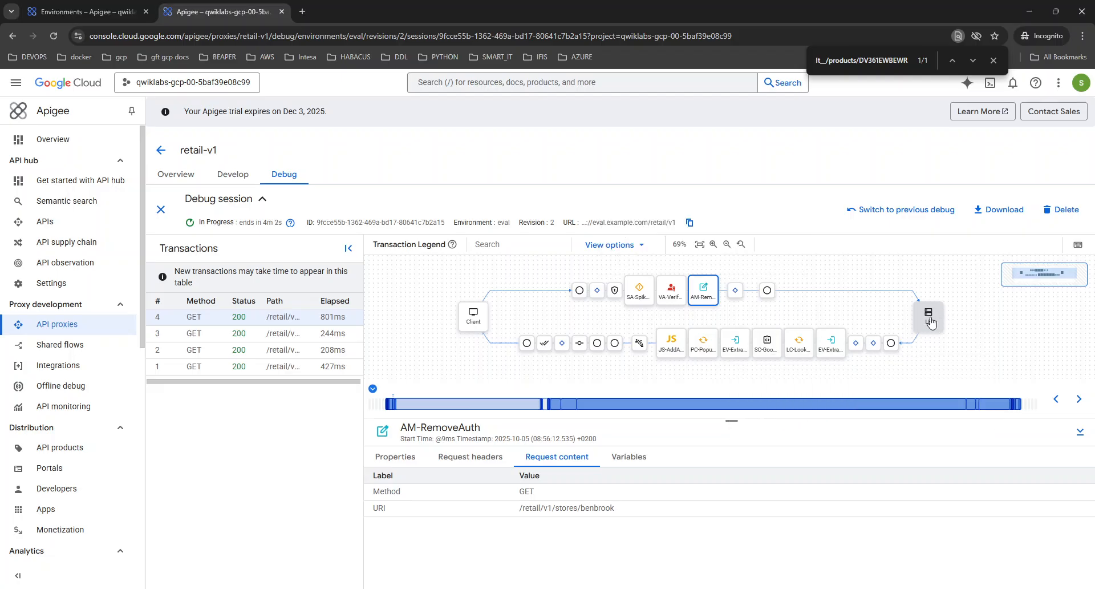
click(832, 344)
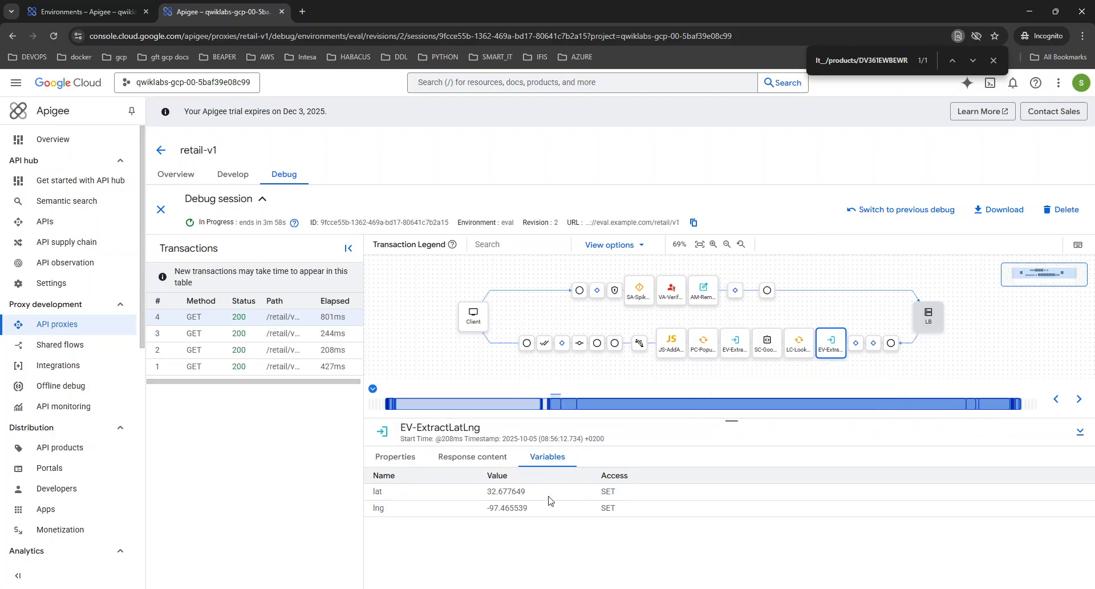
click(808, 352)
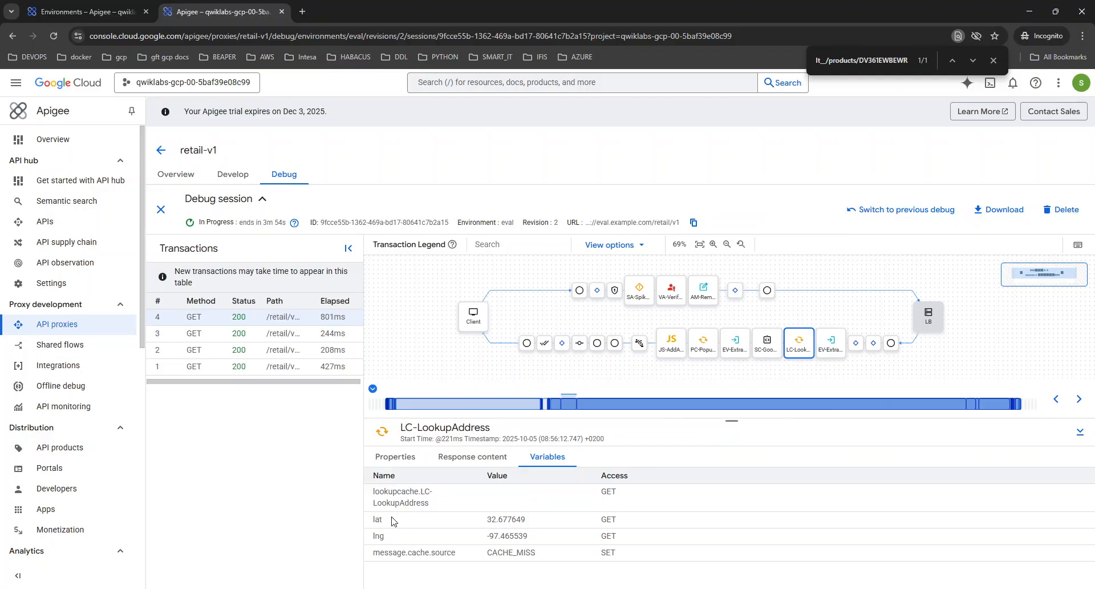
drag(393, 490, 431, 504)
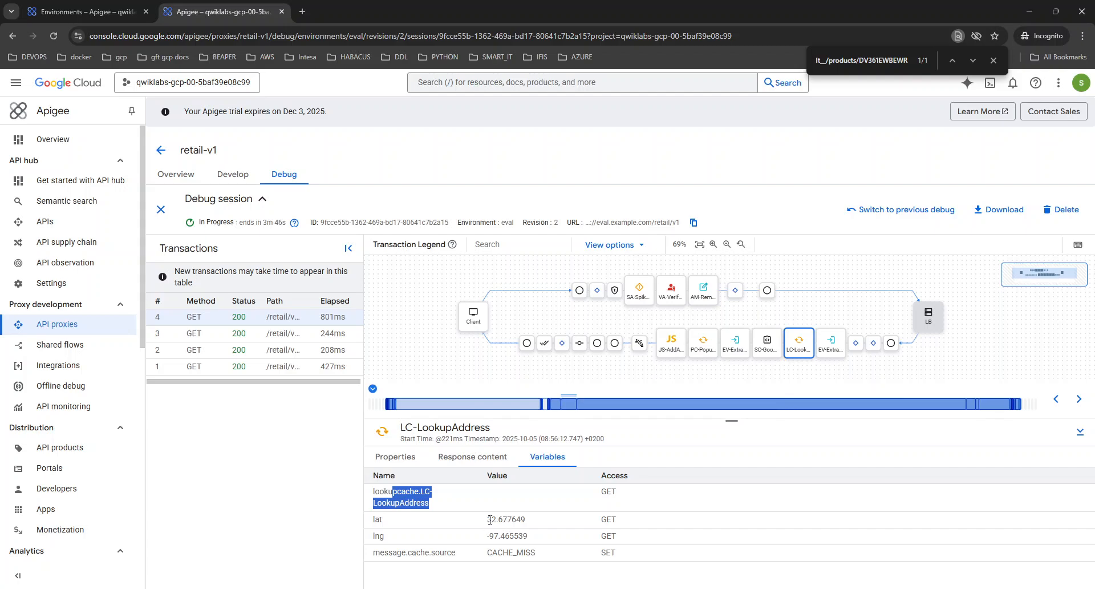
View the SC-GoogleGeocode callout's response content and the EV-ExtractAddress step's variables
click(768, 344)
scroll(692, 522, down, 5)
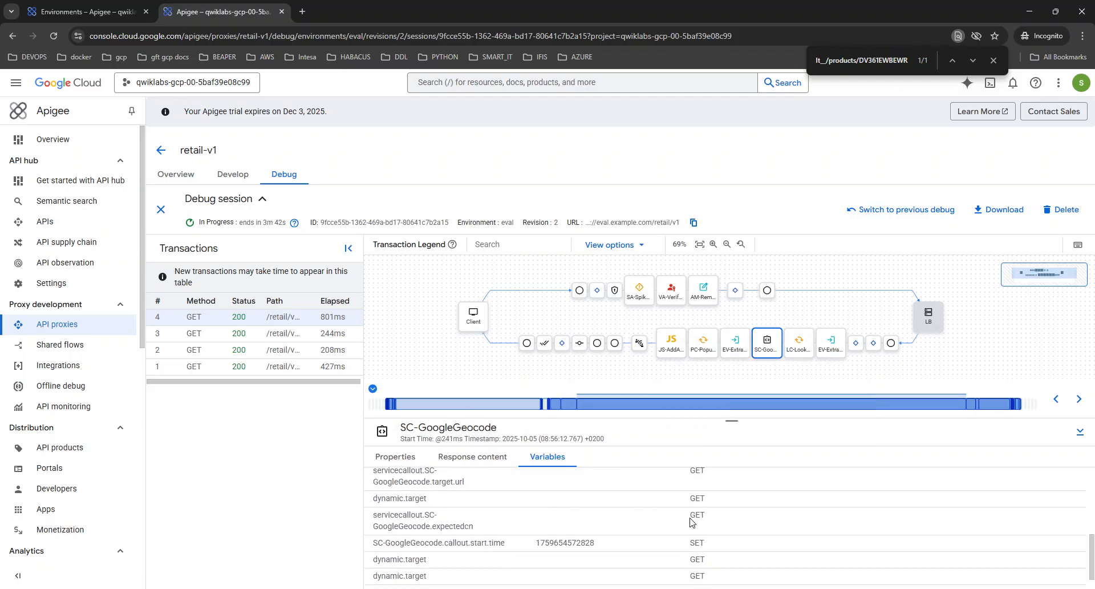
click(482, 461)
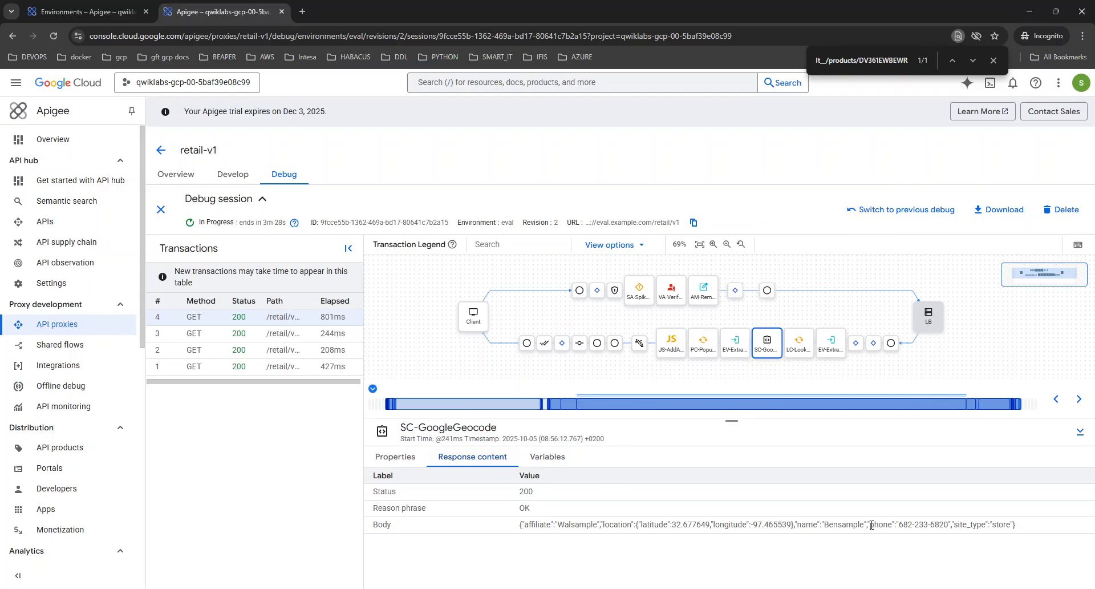
click(729, 354)
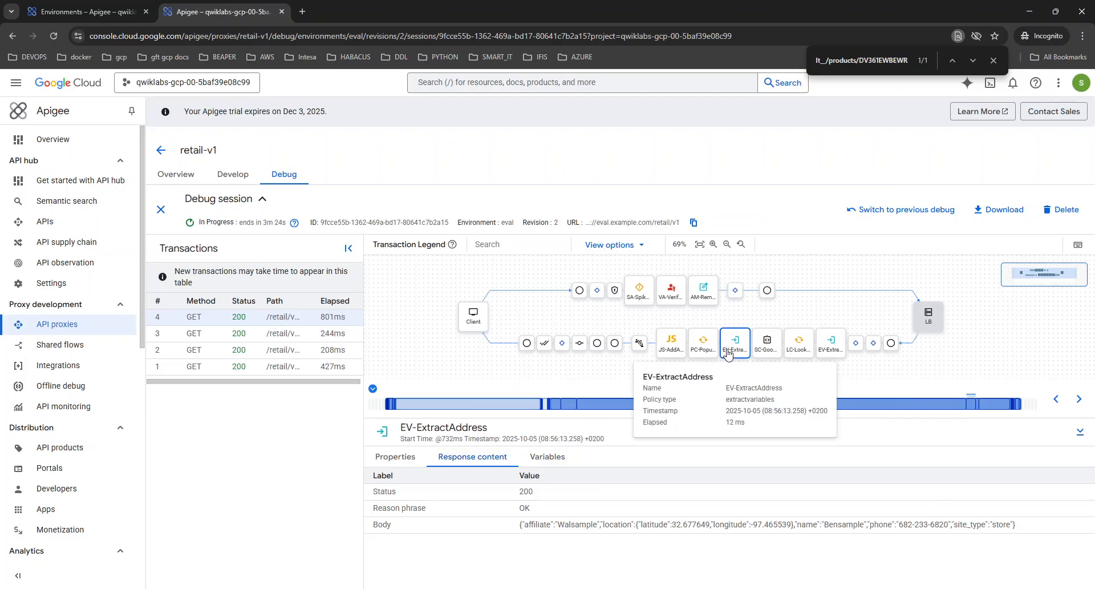
click(565, 460)
scroll(622, 517, down, 5)
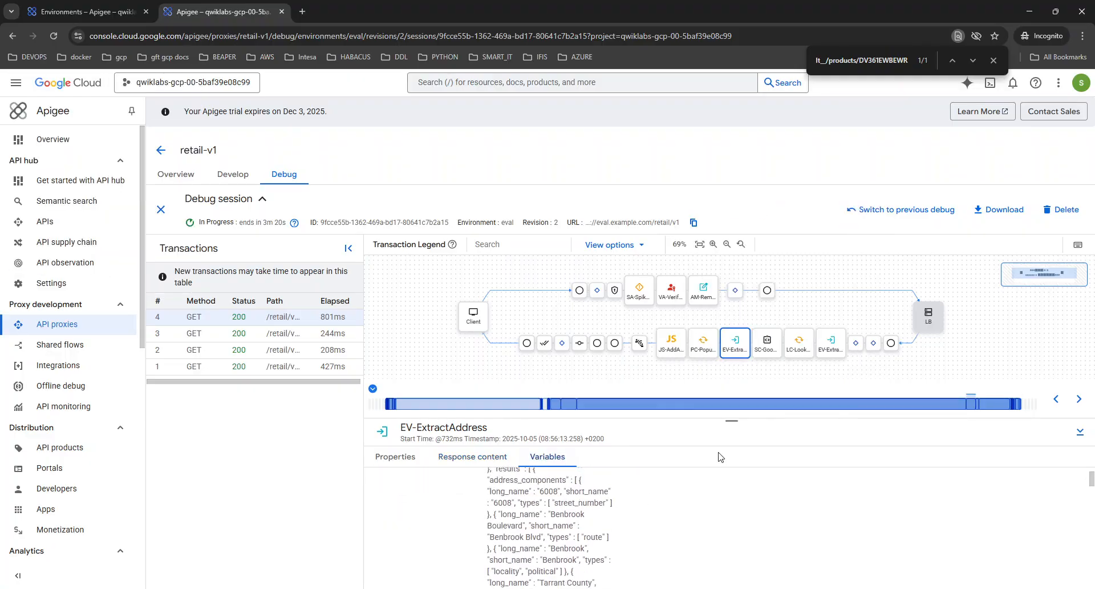
Highlight SC-GoogleGeocode's request URI to /googleapis/maps/api/geocode/json and view its response body
click(767, 344)
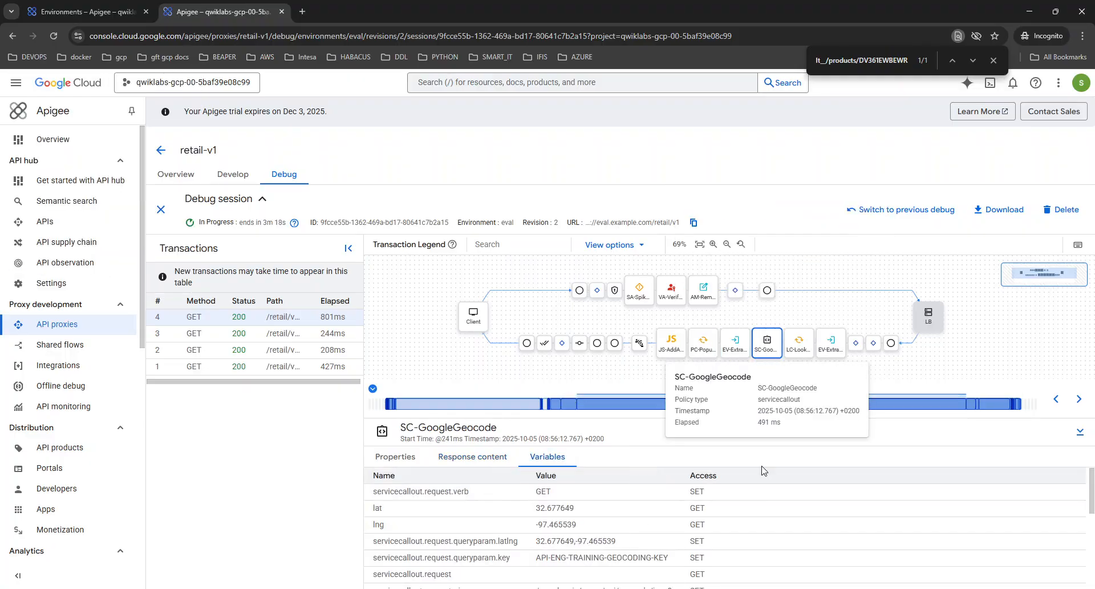
scroll(759, 491, down, 5)
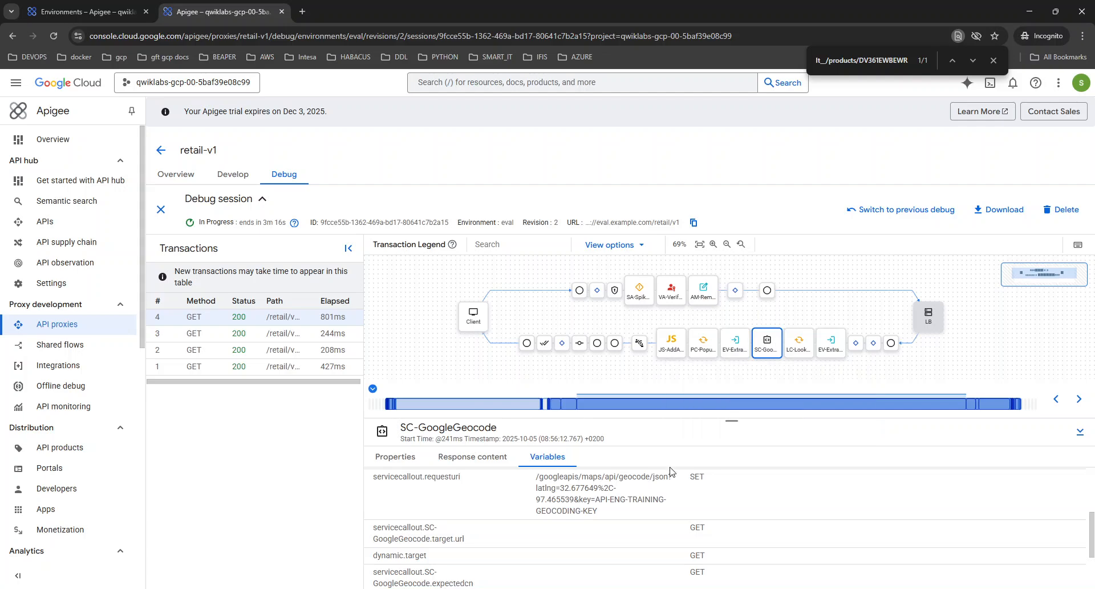
scroll(639, 502, up, 1)
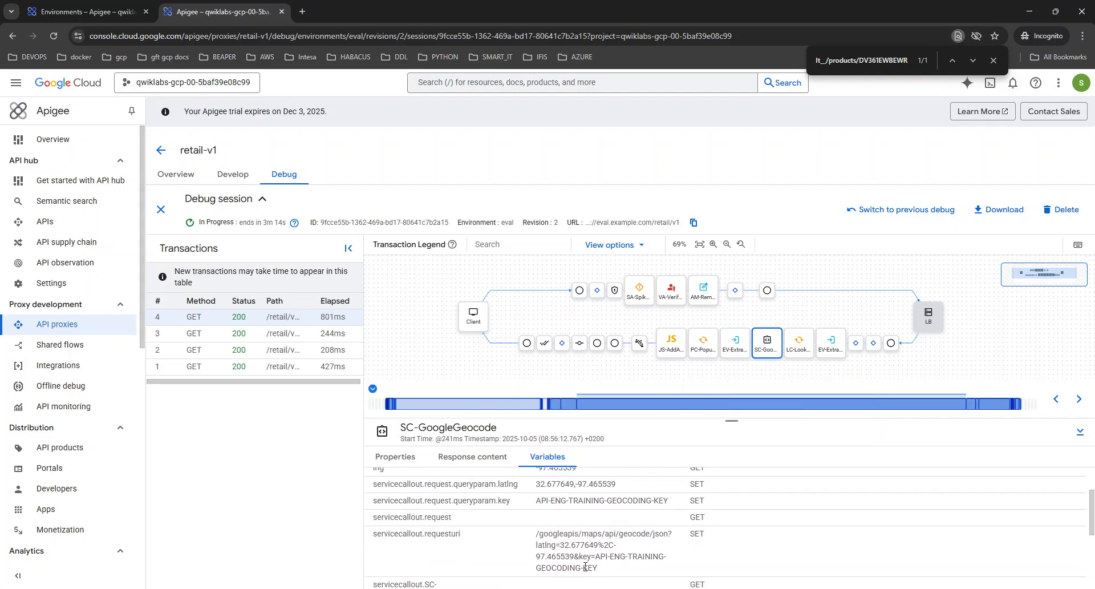
drag(598, 571, 534, 540)
scroll(534, 541, down, 2)
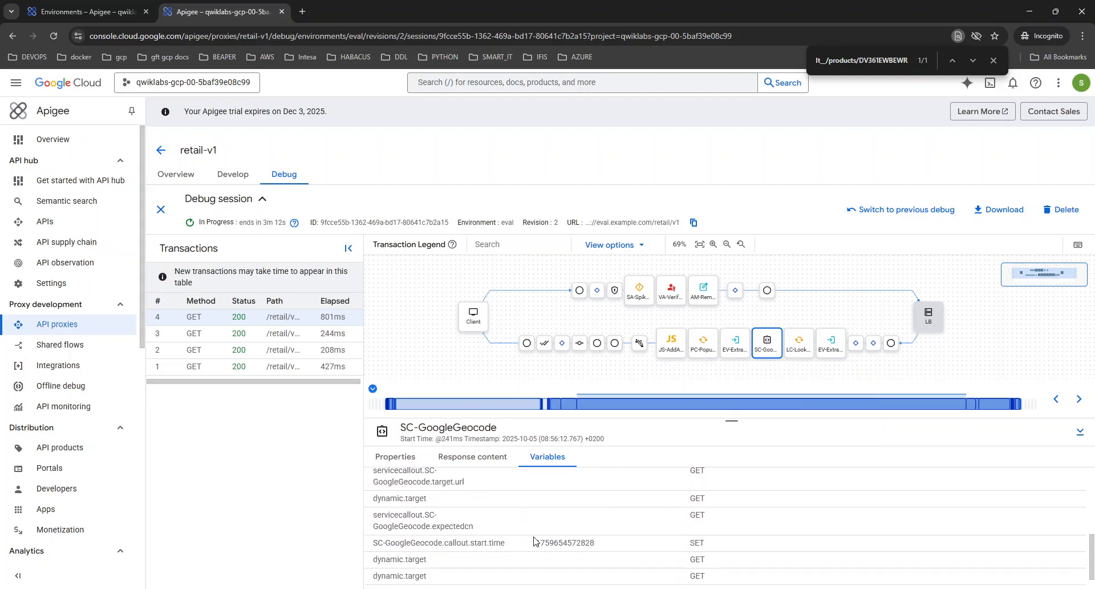
scroll(534, 541, up, 1)
scroll(534, 541, down, 1)
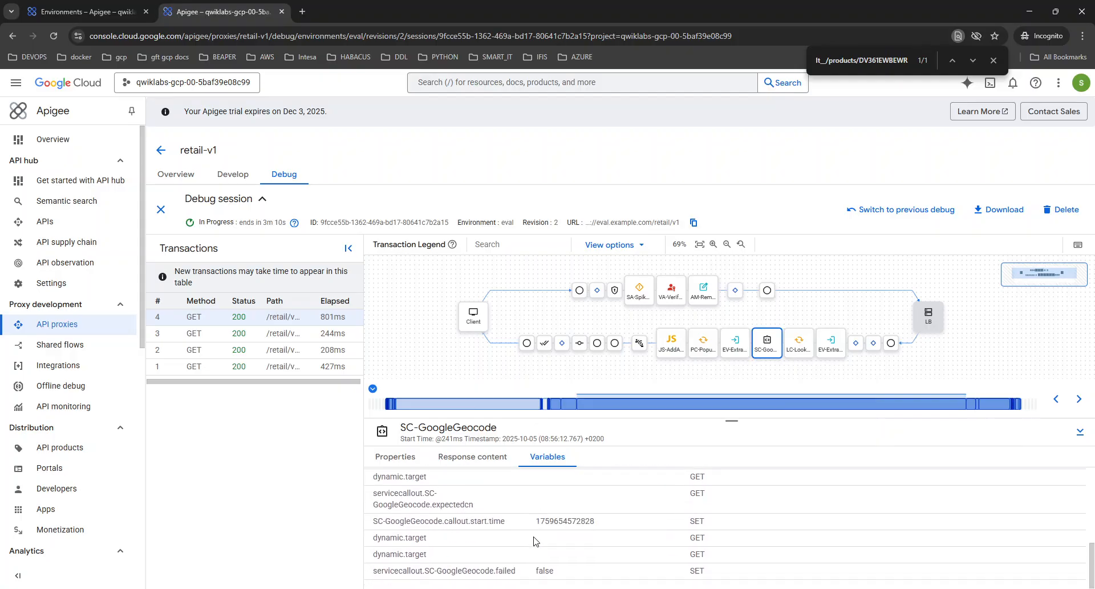
click(477, 456)
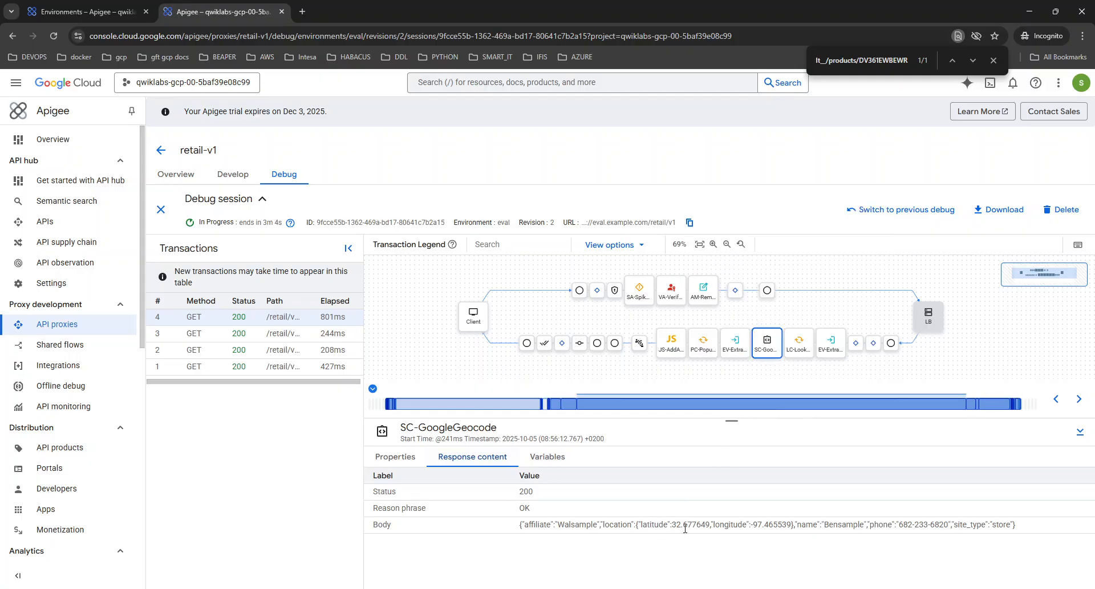
click(807, 357)
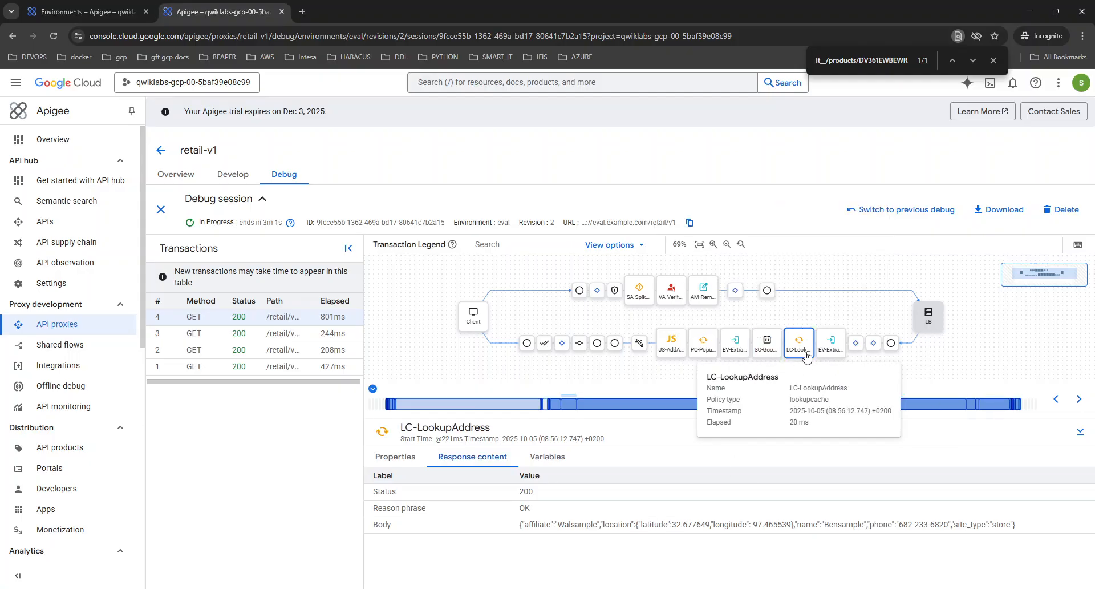
click(549, 460)
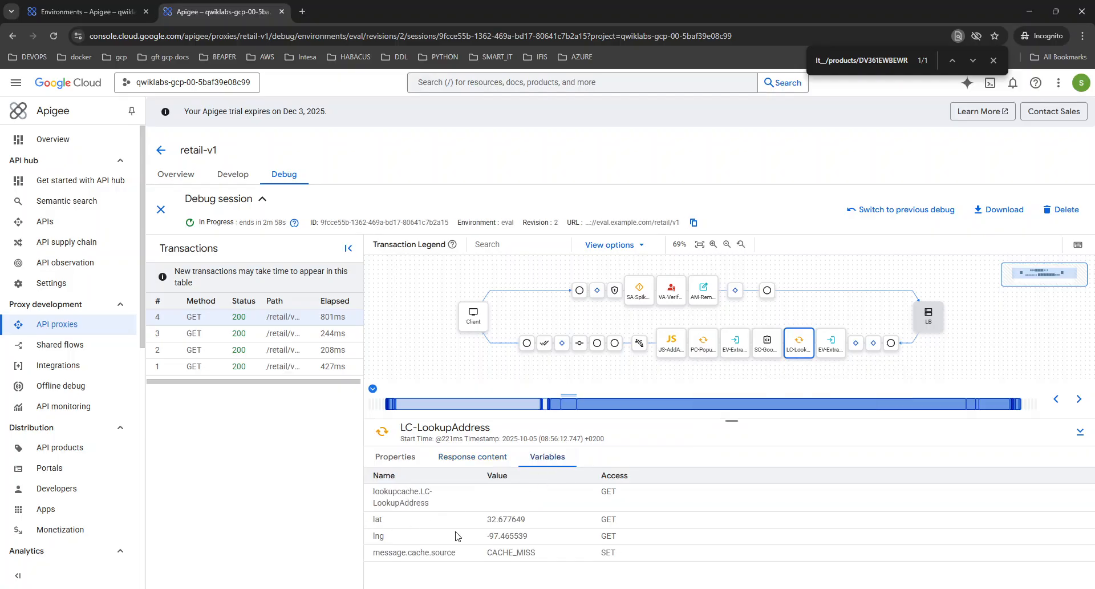
click(762, 347)
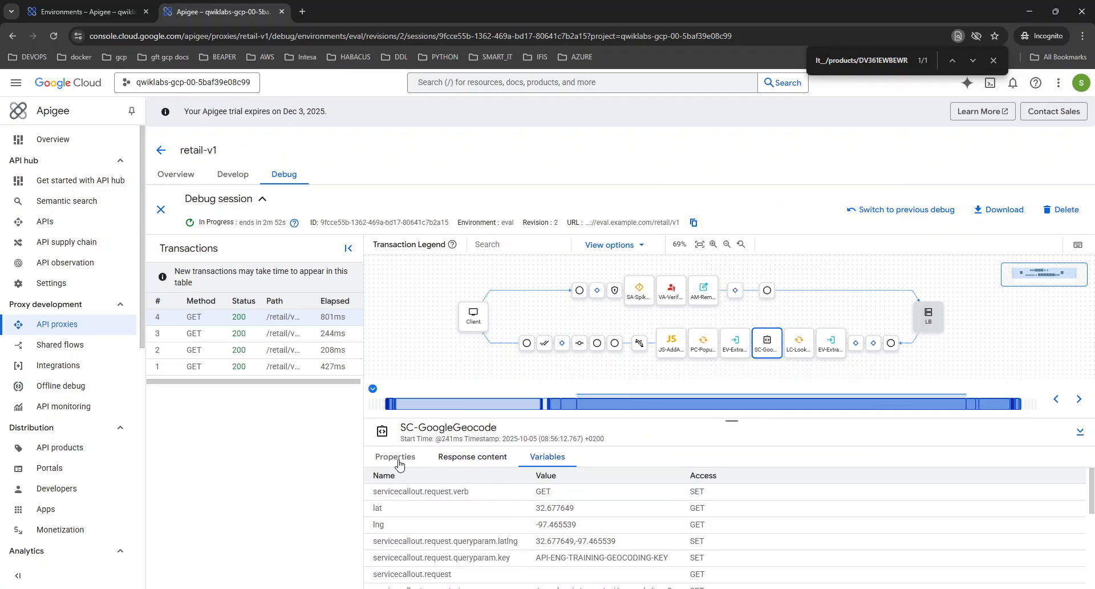
scroll(557, 518, down, 5)
scroll(570, 527, up, 1)
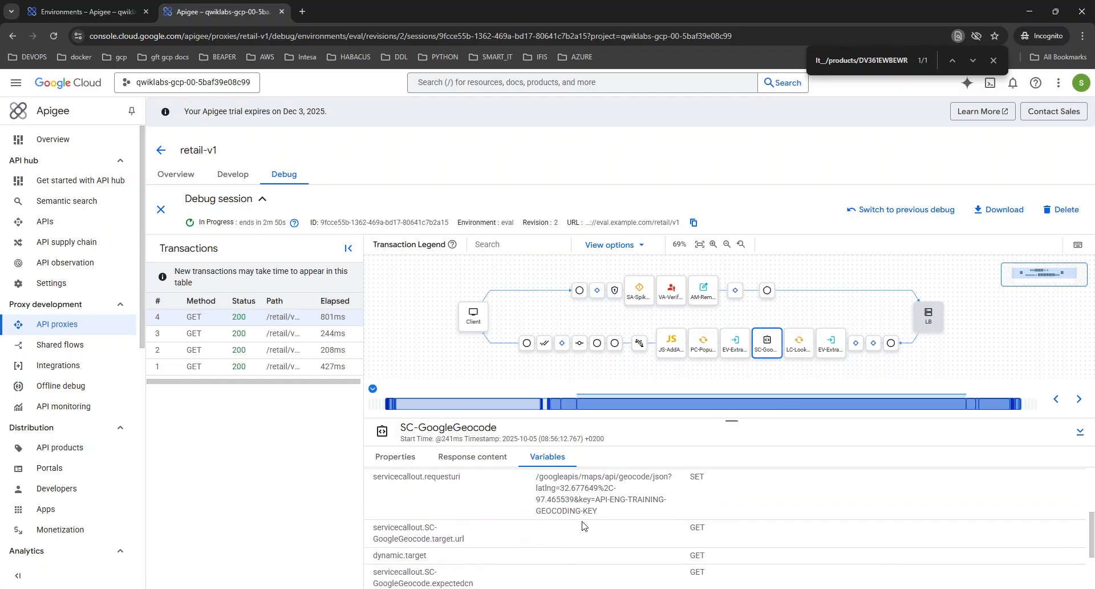
drag(599, 511, 530, 493)
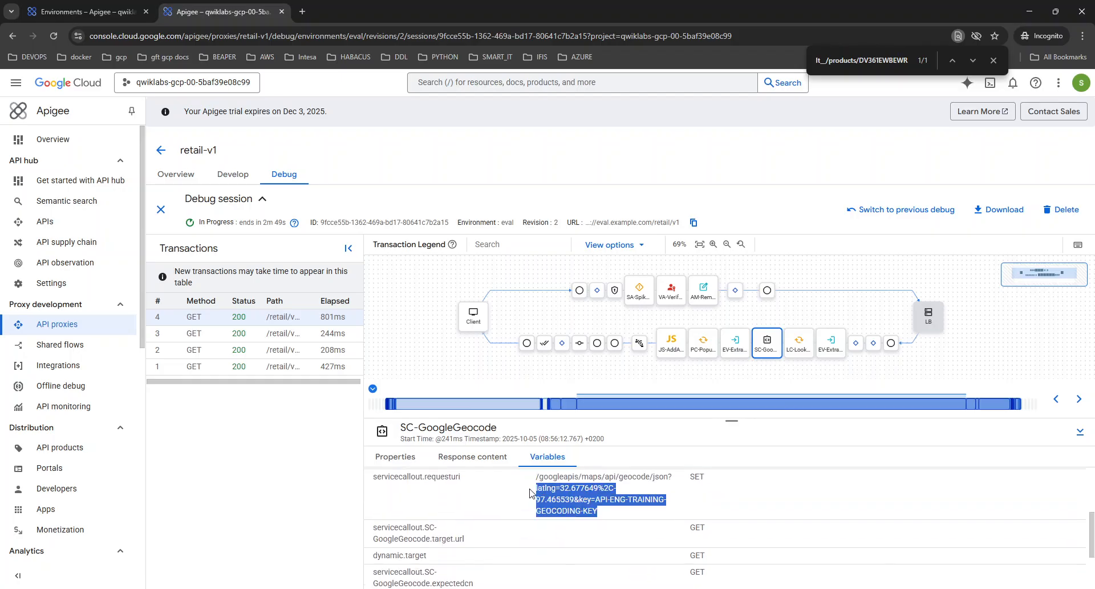
click(596, 489)
drag(598, 489, 610, 487)
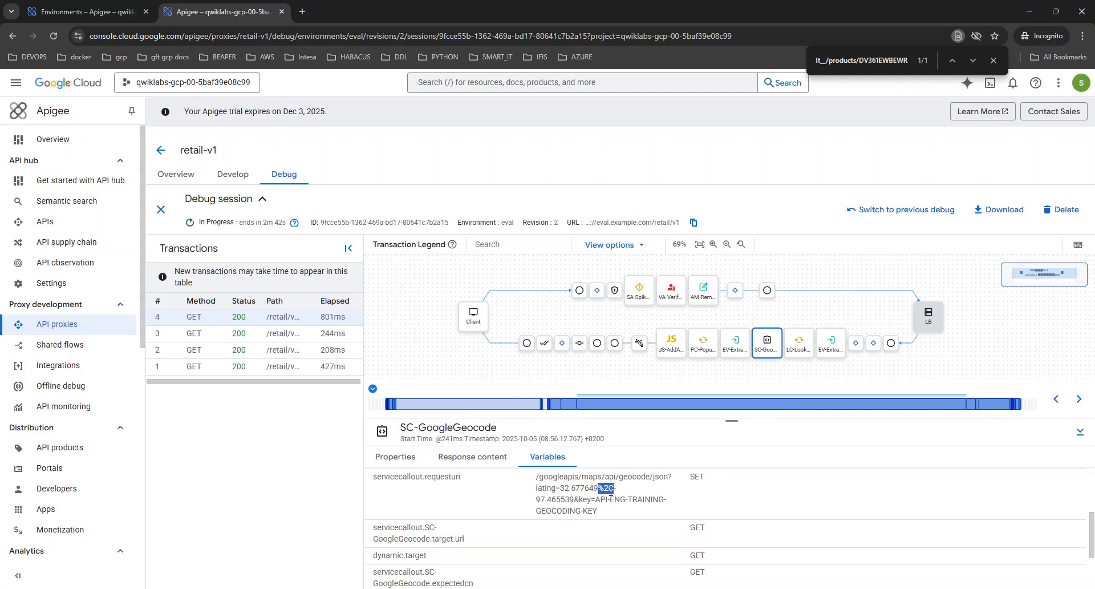
drag(597, 511, 579, 500)
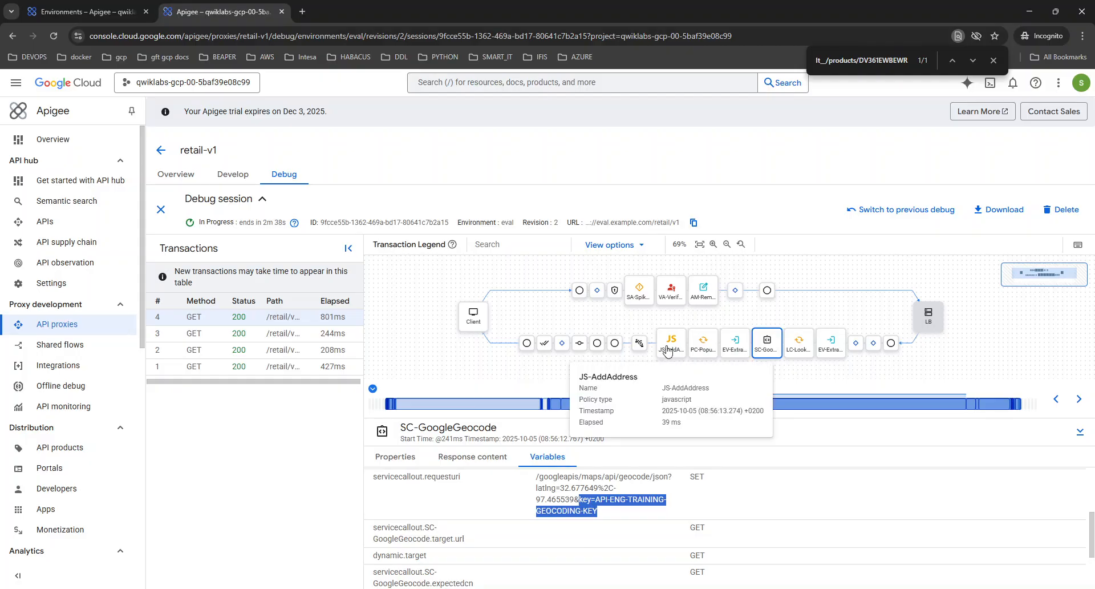
Open EV-ExtractAddress and browse the calloutResponse.content geocoding JSON and its results
click(735, 345)
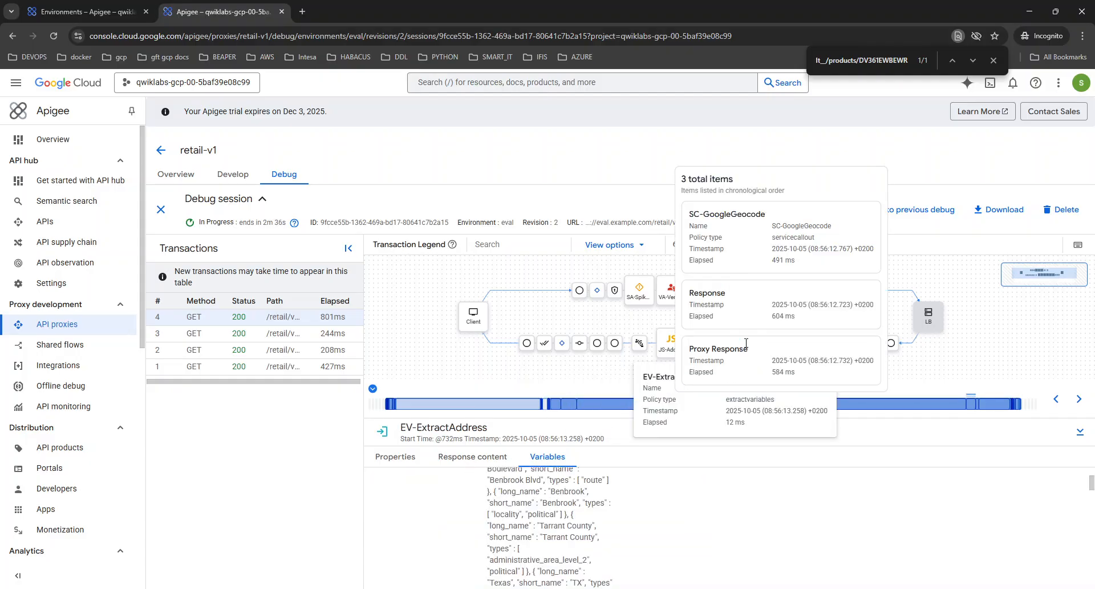
scroll(502, 502, up, 3)
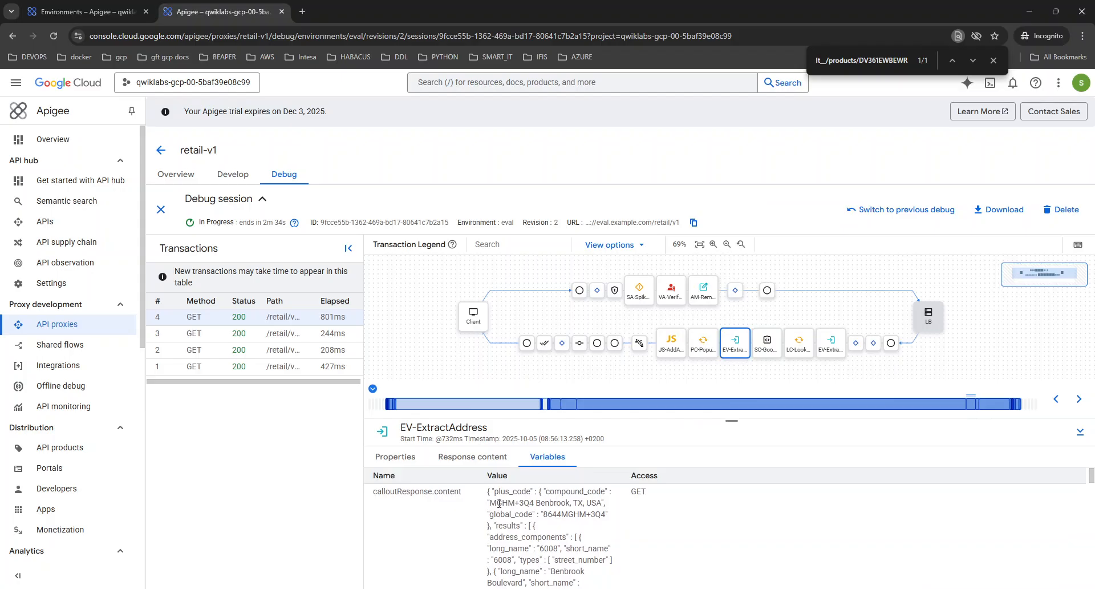
double_click(404, 493)
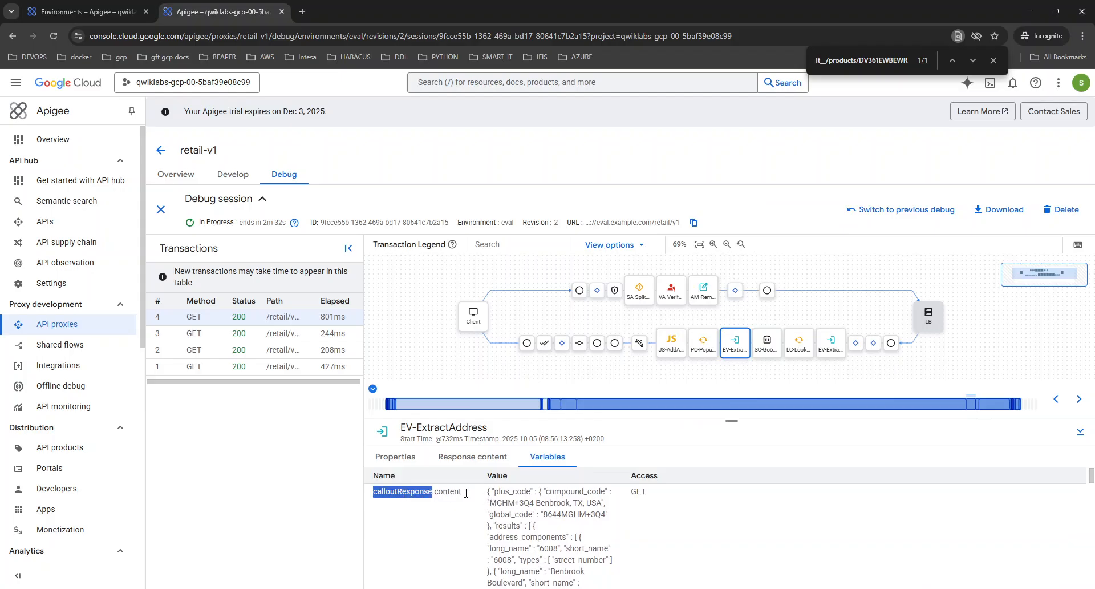
drag(488, 491, 525, 527)
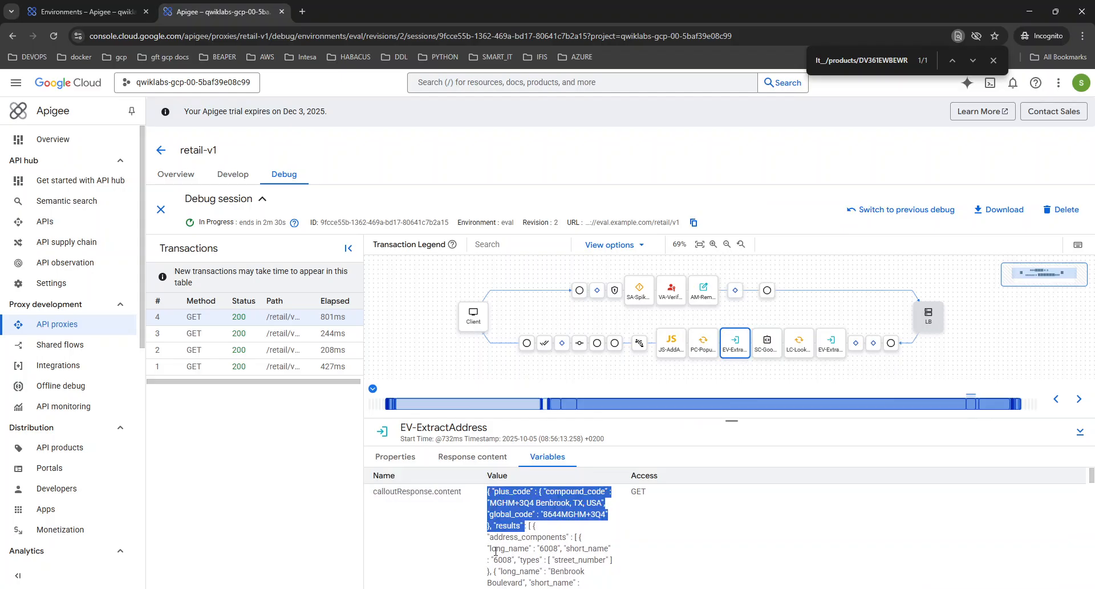
scroll(506, 495, down, 1)
double_click(509, 470)
scroll(524, 537, down, 1)
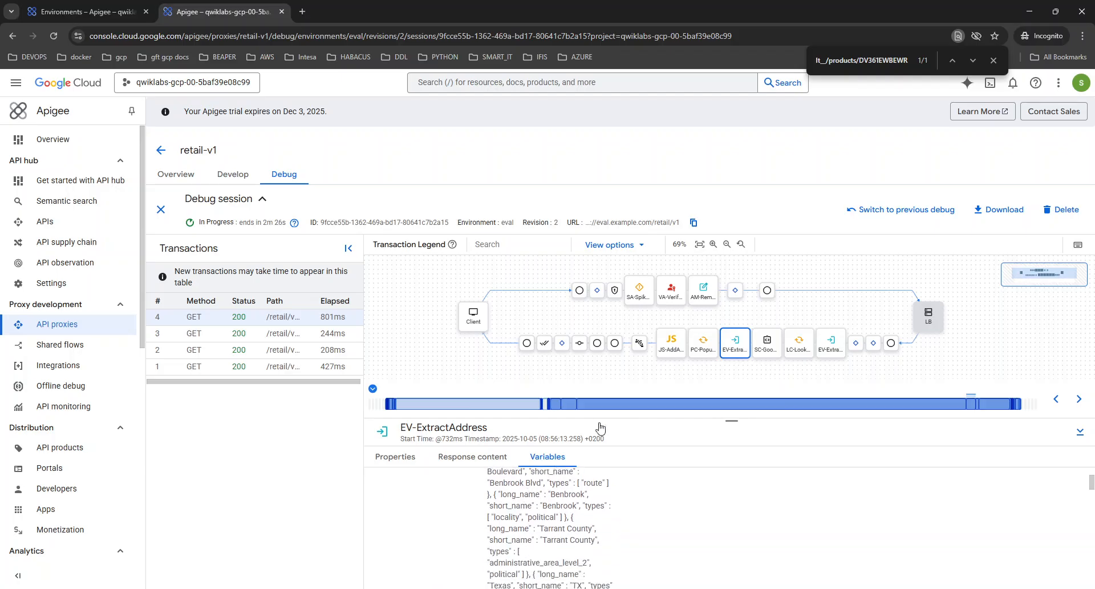
scroll(727, 572, down, 5)
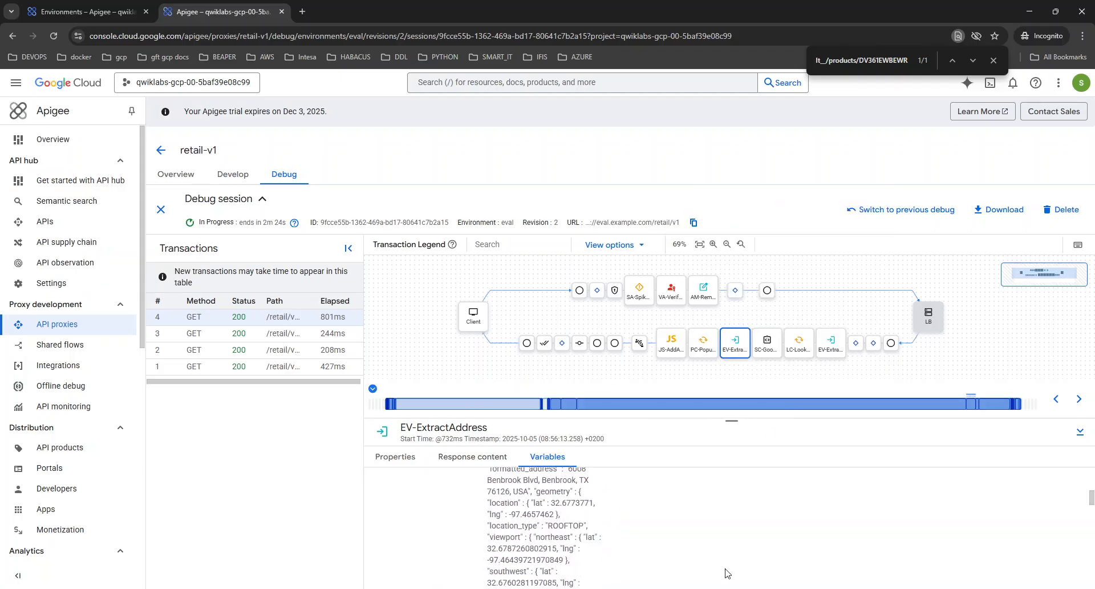
scroll(727, 572, down, 6)
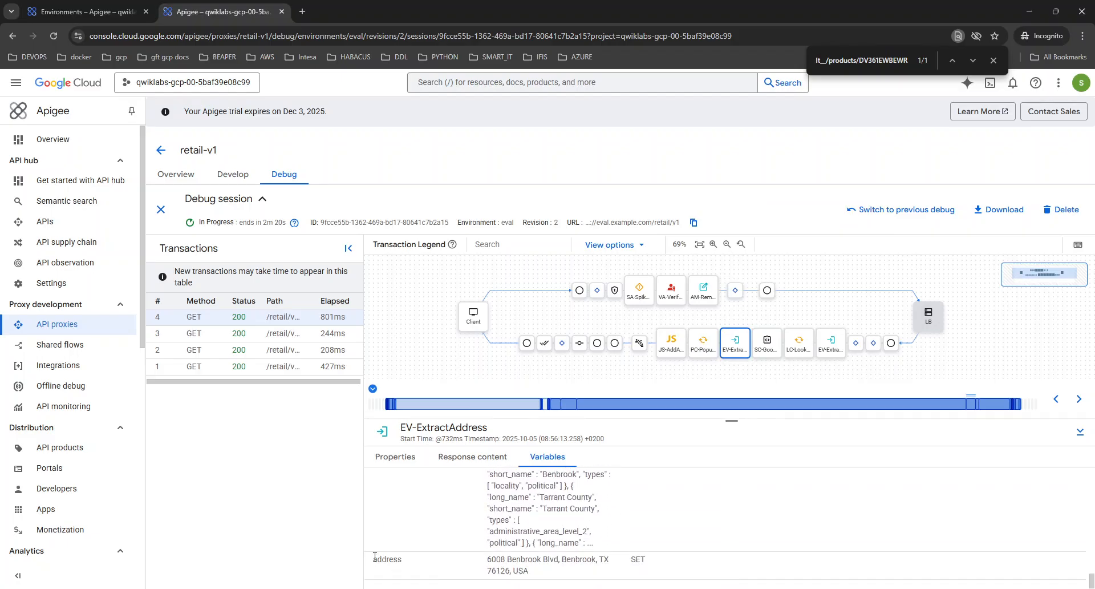
double_click(375, 557)
key(ctrl+f)
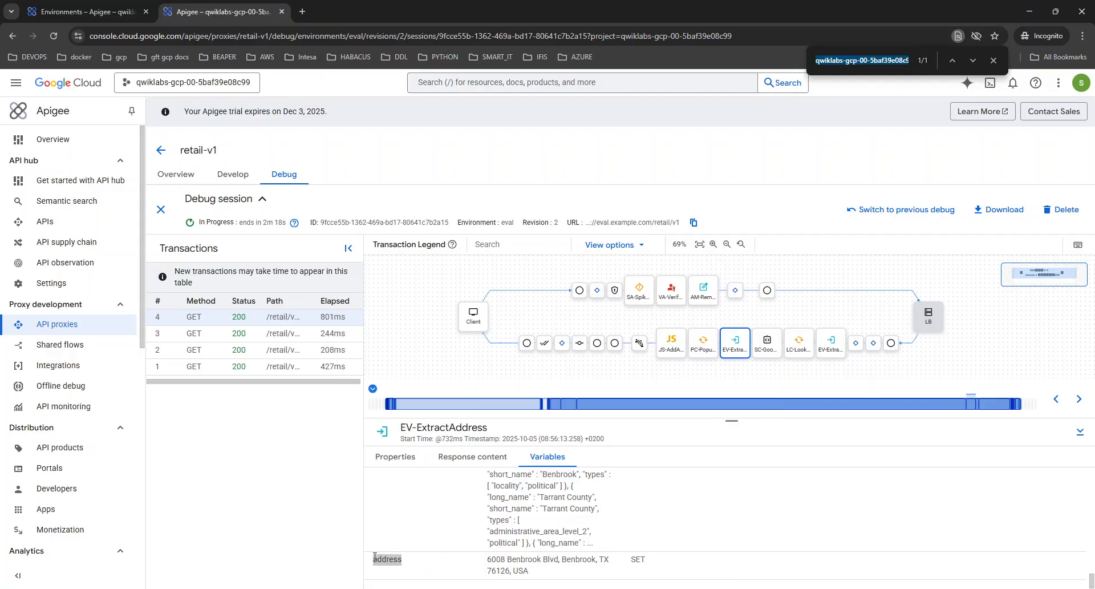
scroll(696, 538, up, 4)
scroll(696, 538, down, 1)
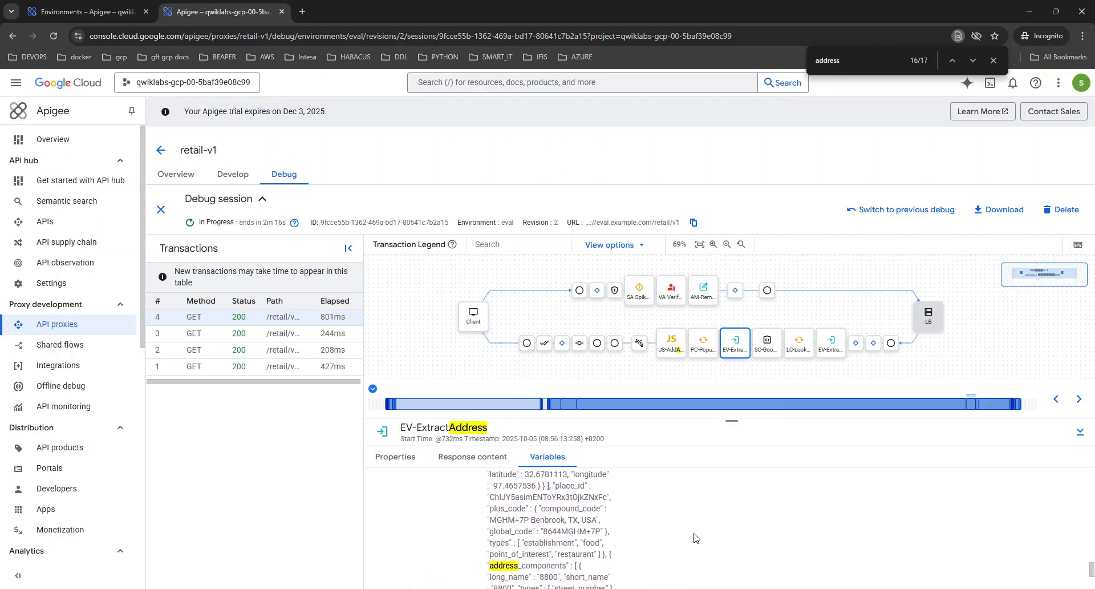
scroll(569, 554, down, 5)
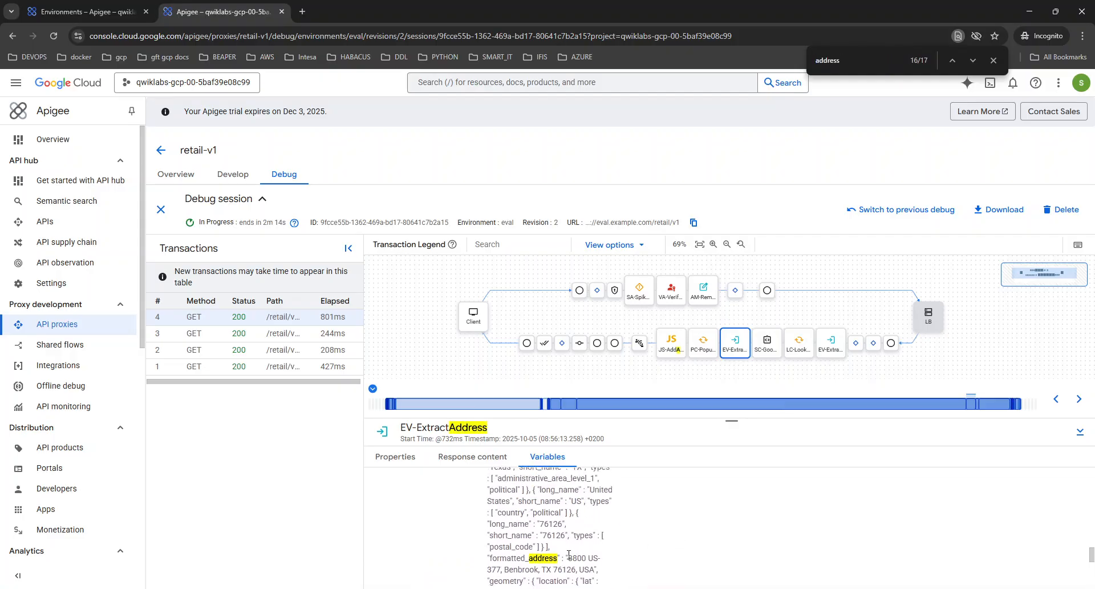
scroll(535, 562, up, 7)
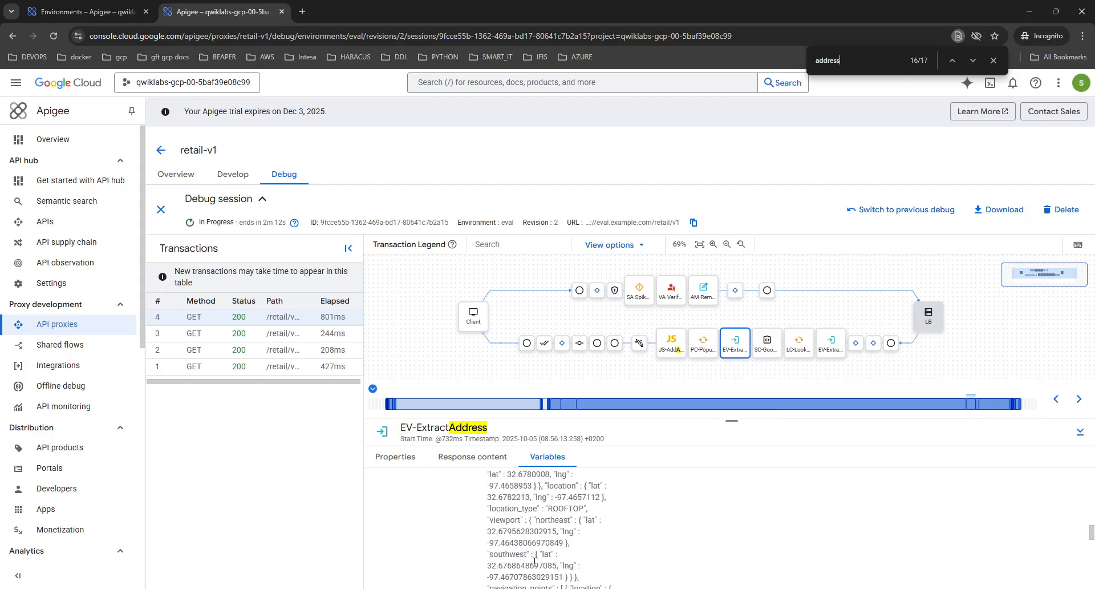
scroll(535, 562, down, 2)
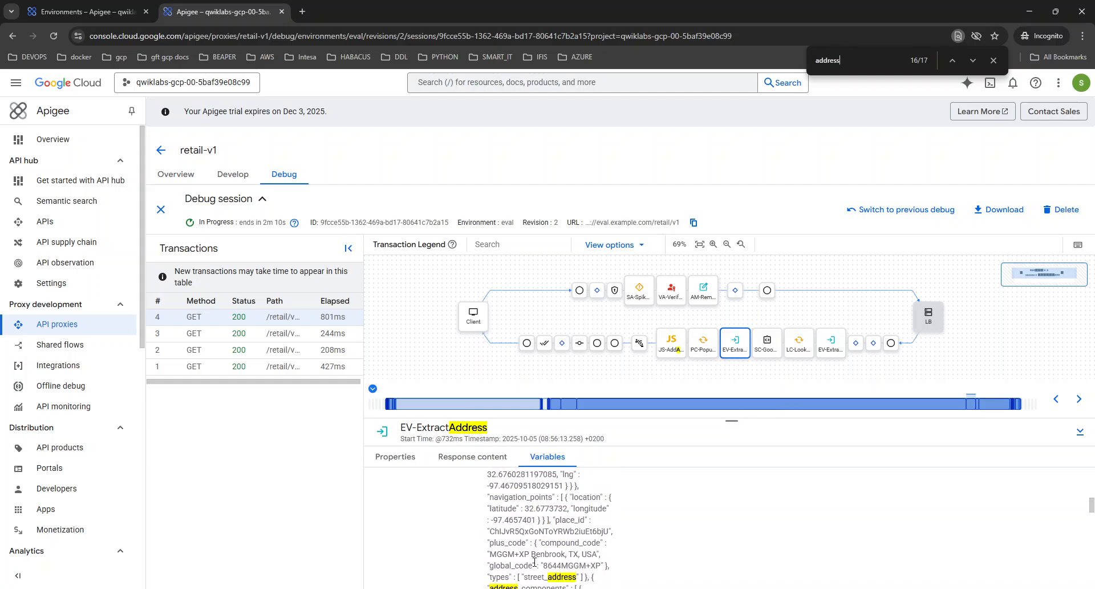
scroll(535, 562, up, 3)
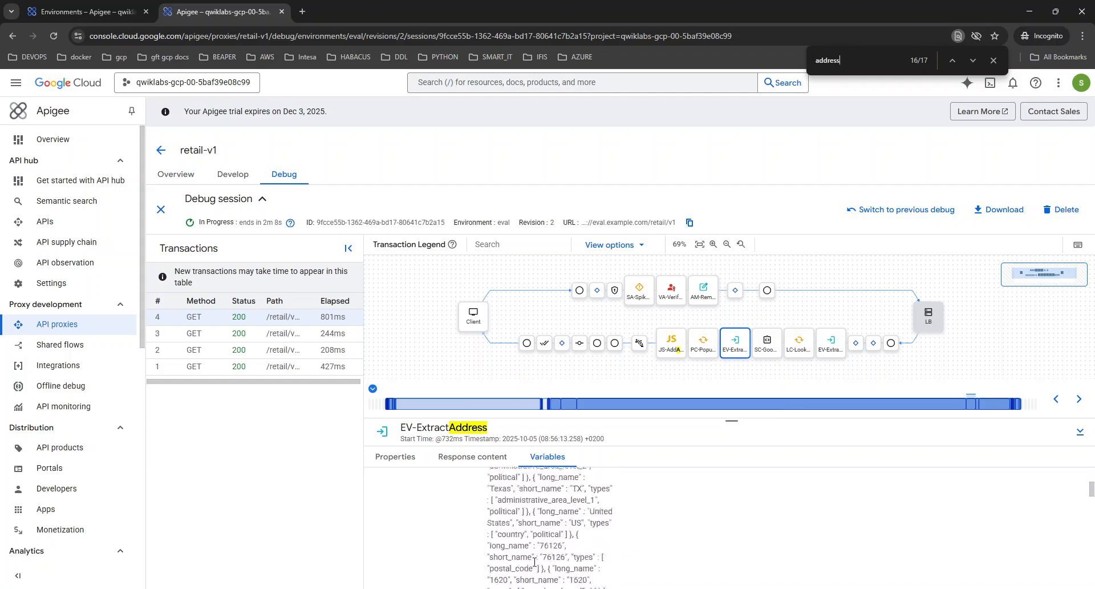
scroll(531, 539, down, 1)
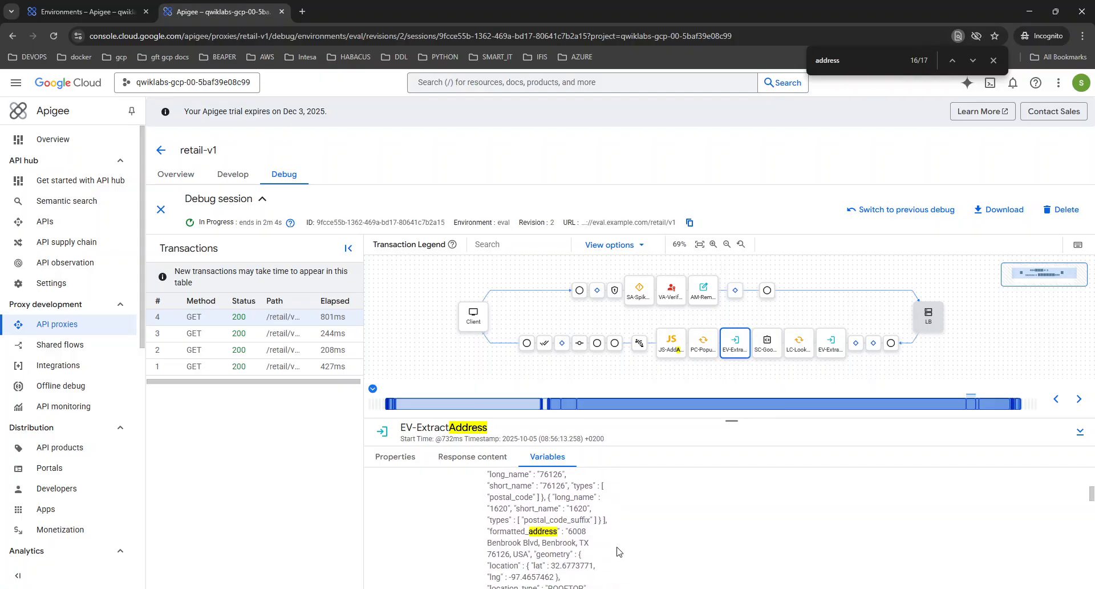
scroll(618, 551, down, 6)
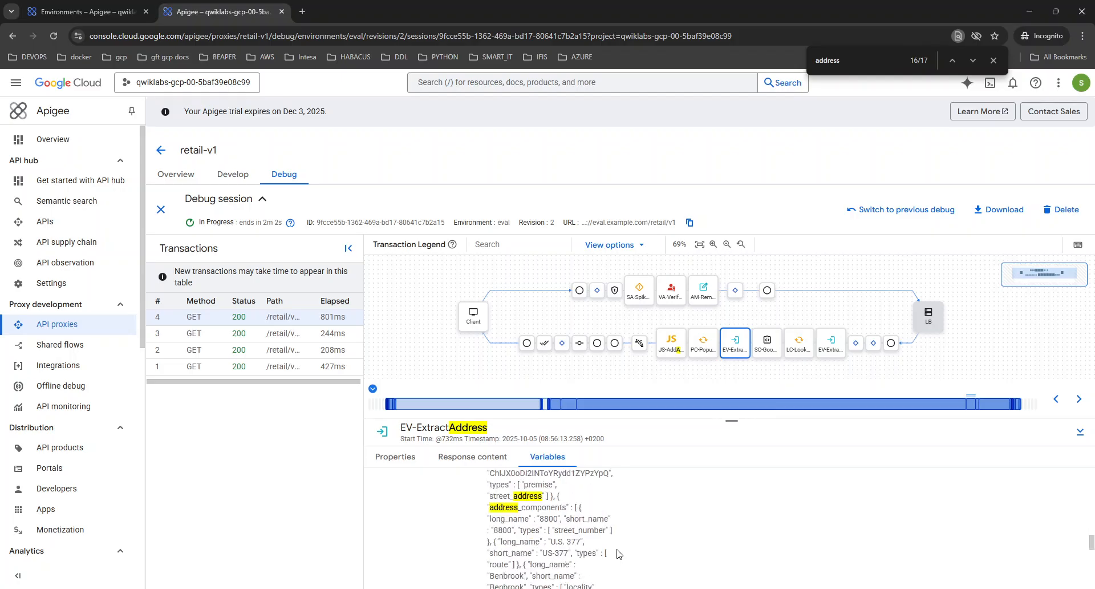
drag(481, 562, 536, 574)
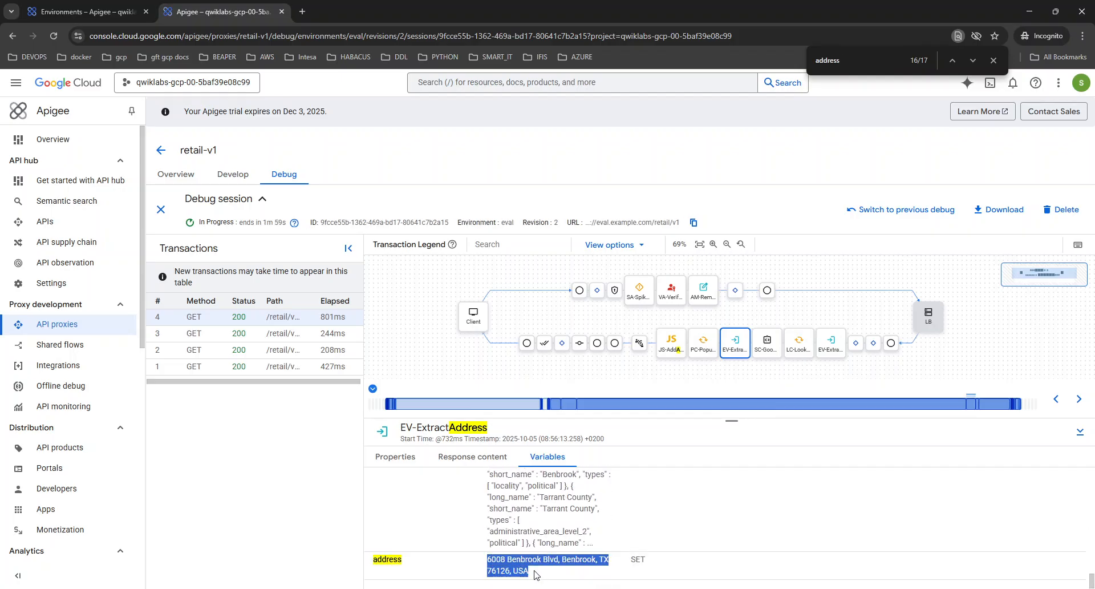
Check PC-PopulateAddress's lat, lng and address variables and the store response body
click(693, 351)
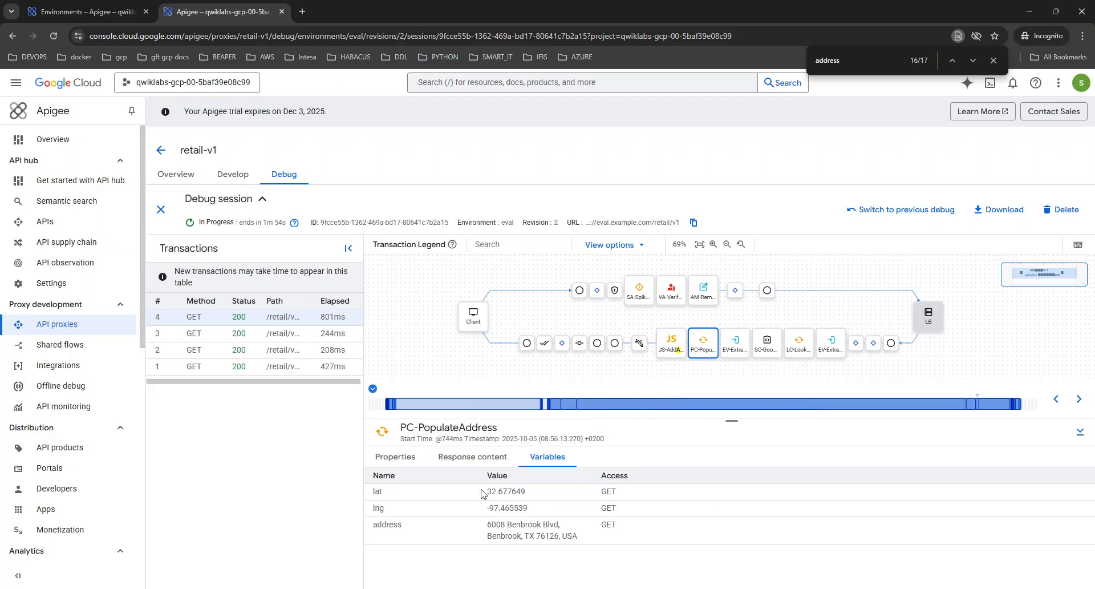
drag(495, 491, 585, 537)
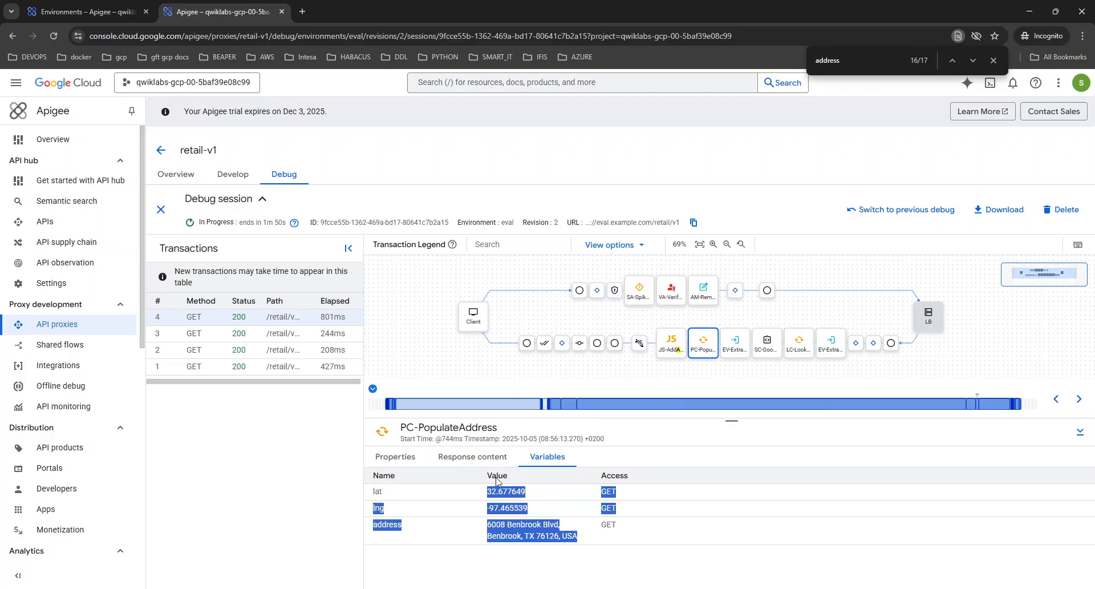
click(486, 457)
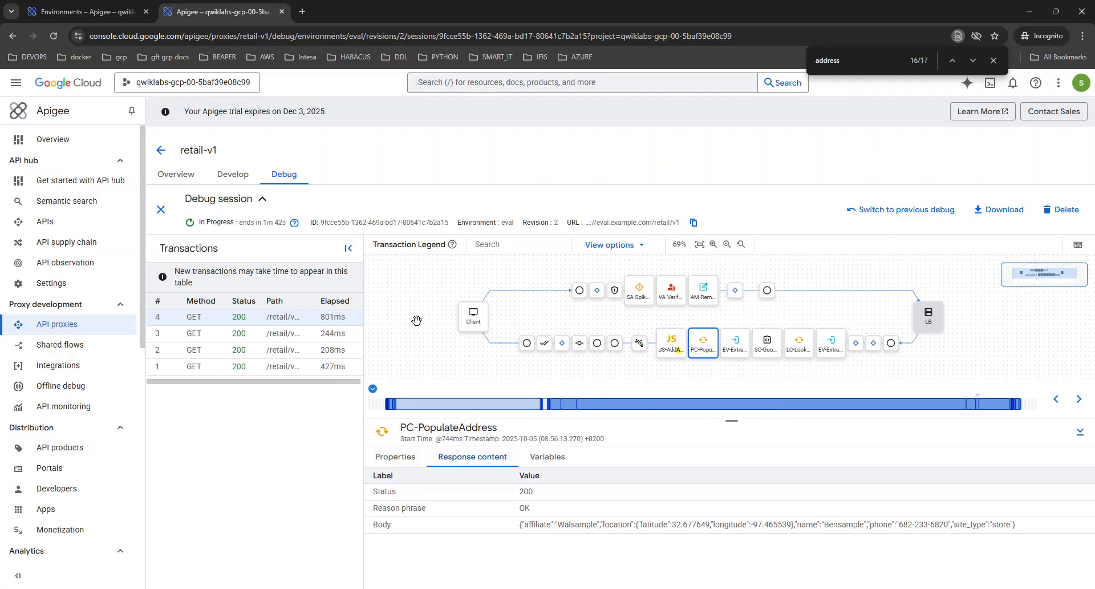
mouse_move(673, 352)
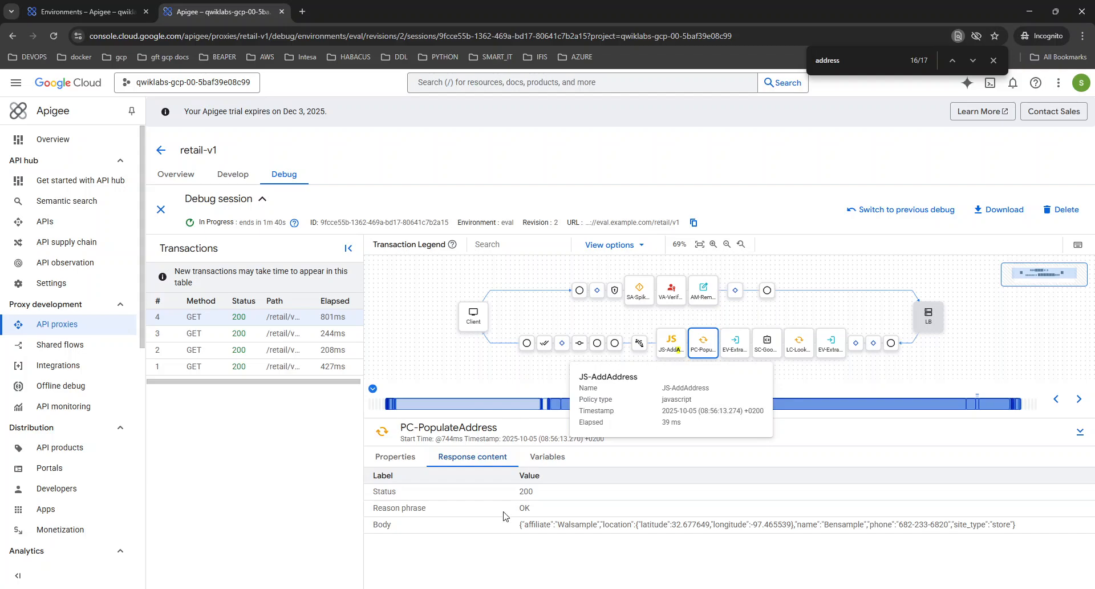
drag(519, 526, 1021, 532)
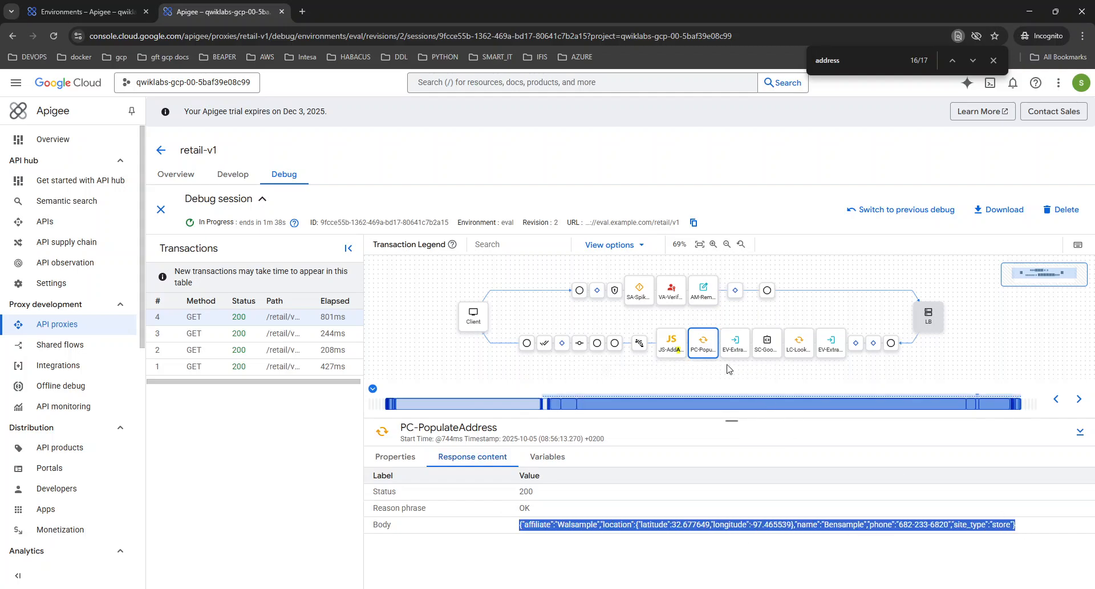
click(565, 464)
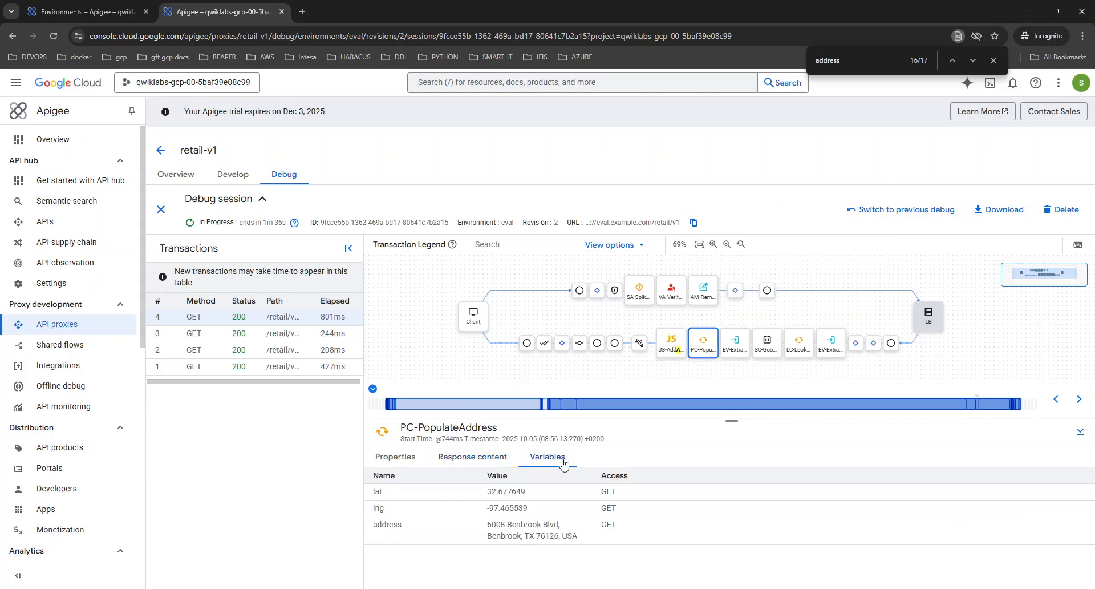
click(734, 345)
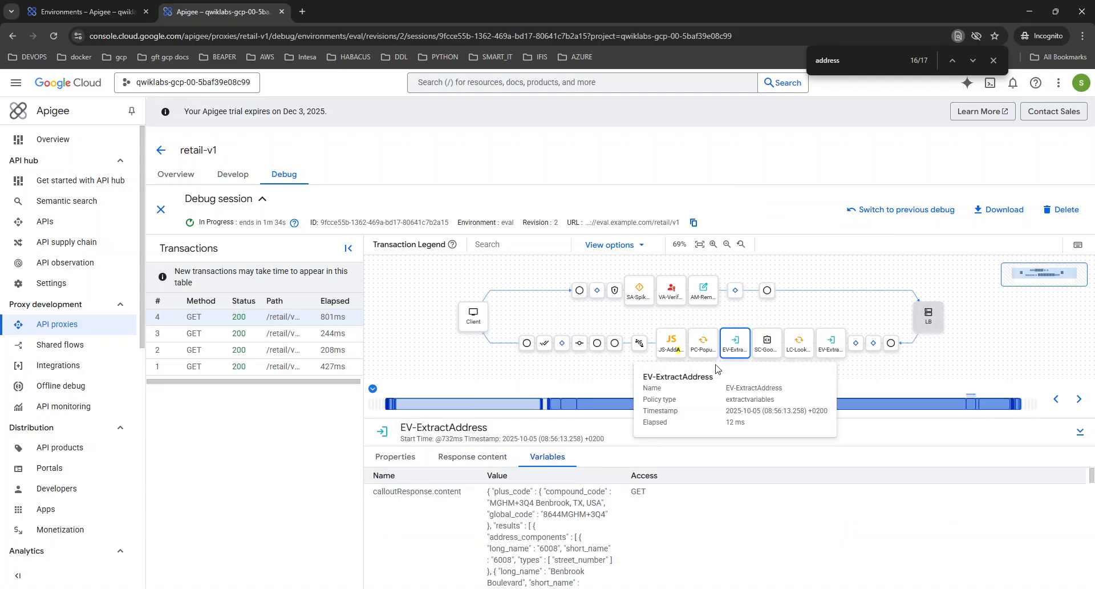
scroll(498, 497, down, 10)
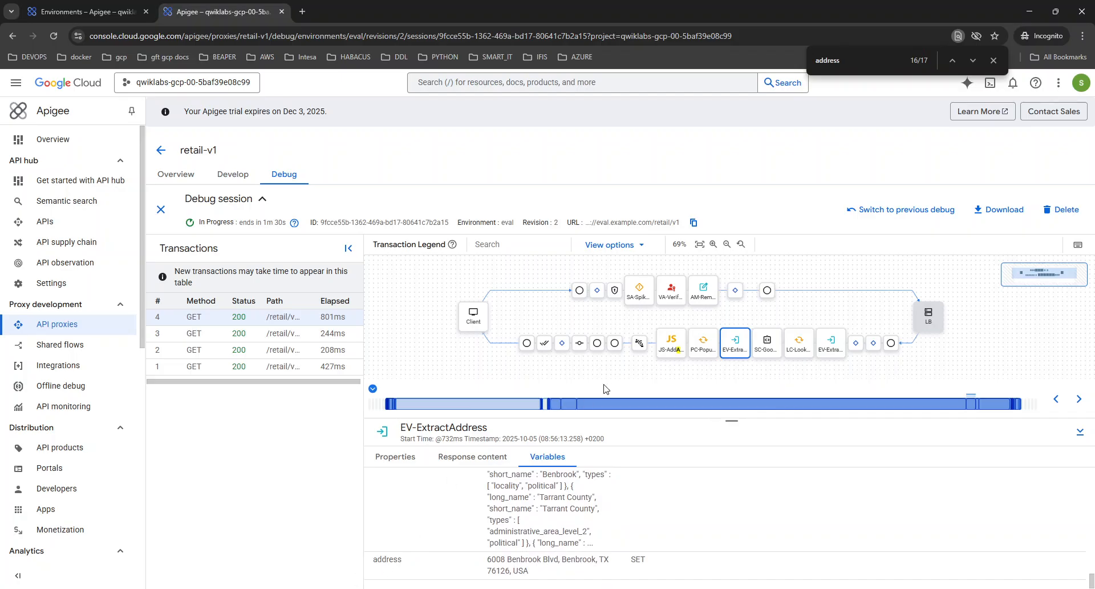
Confirm JS-AddAddress's response.content carries the appended address, then return to Cloud Shell
mouse_move(640, 360)
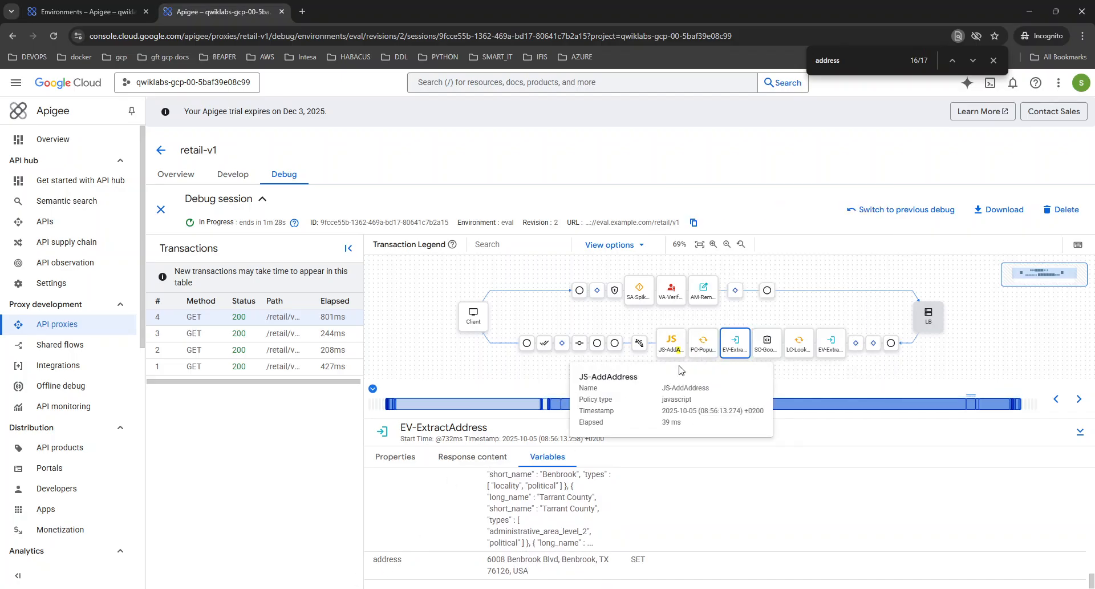
click(703, 344)
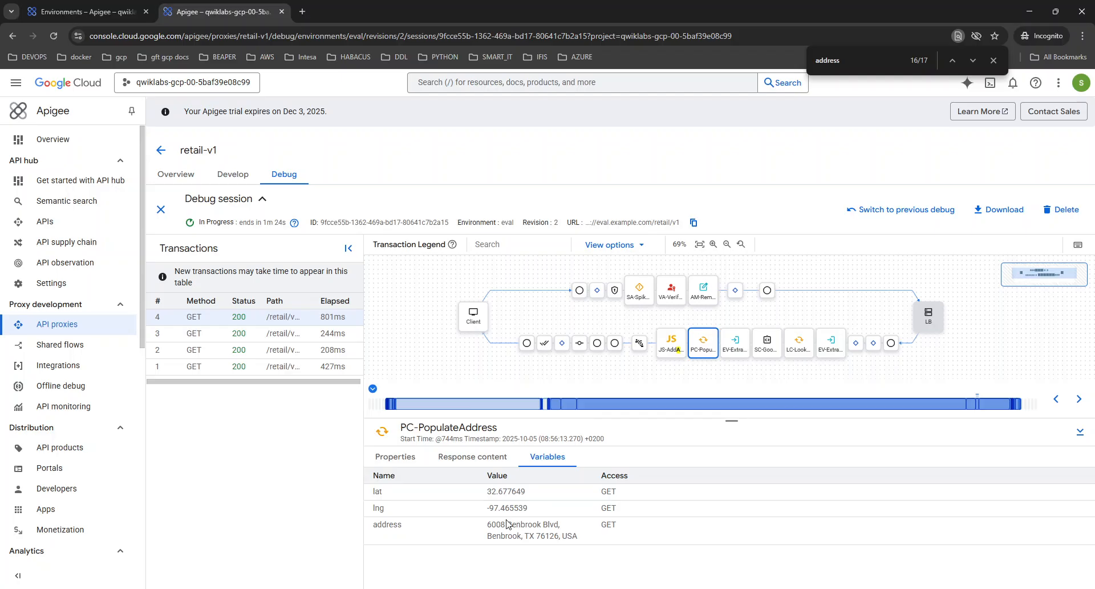
click(671, 343)
drag(487, 508, 596, 559)
scroll(599, 542, down, 1)
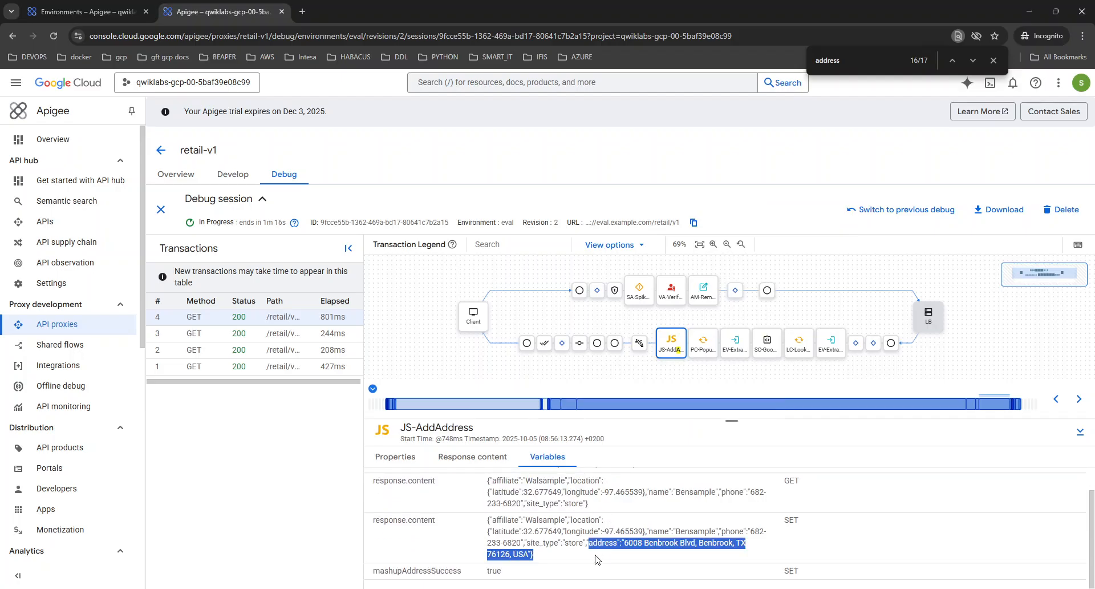
mouse_move(461, 404)
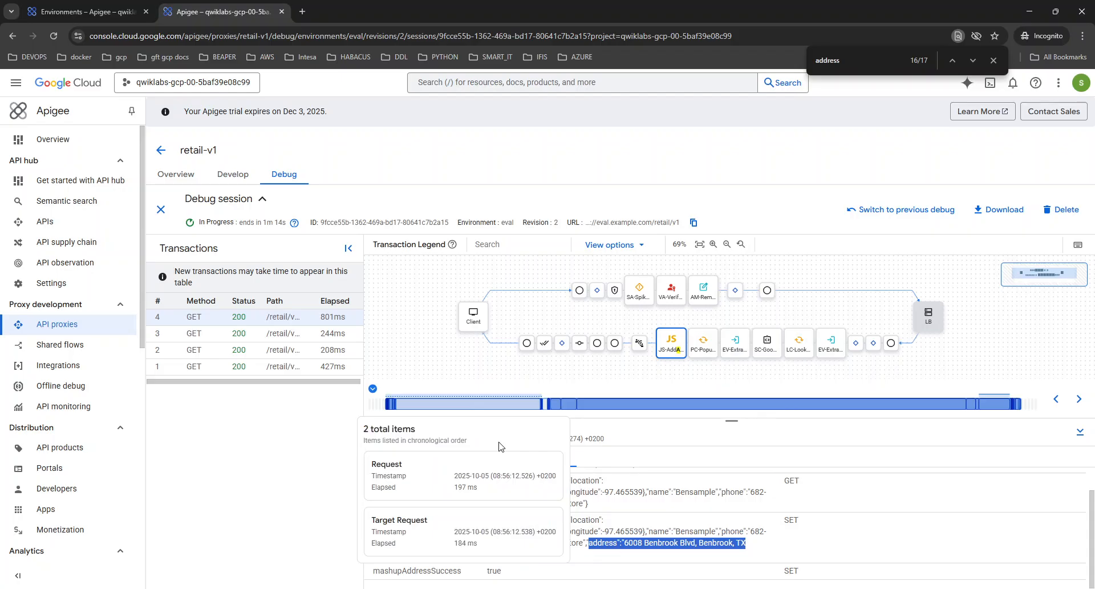
key(alt+Tab)
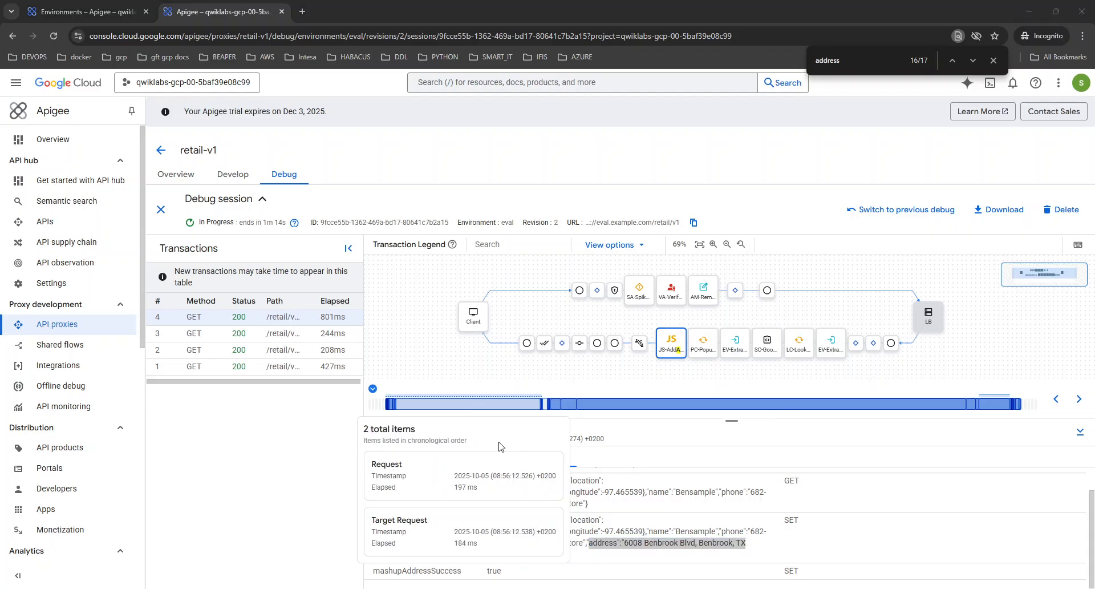
click(108, 11)
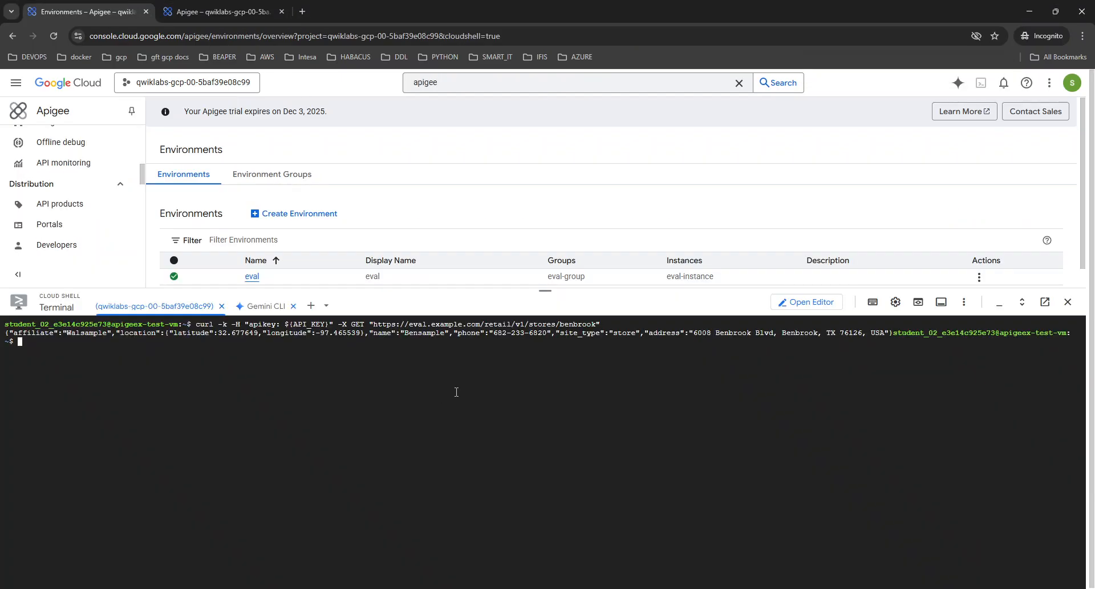
Clear Cloud Shell, re-send the benbrook store curl, and return to the retail-v1 debug session
key(ctrl+l)
key(Up)
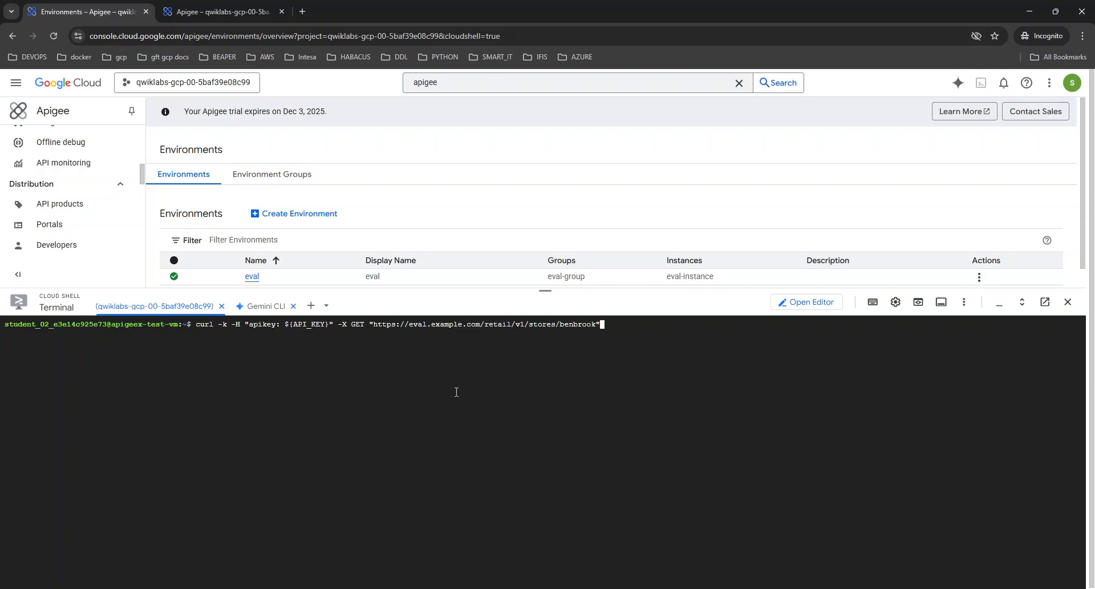
key(Return)
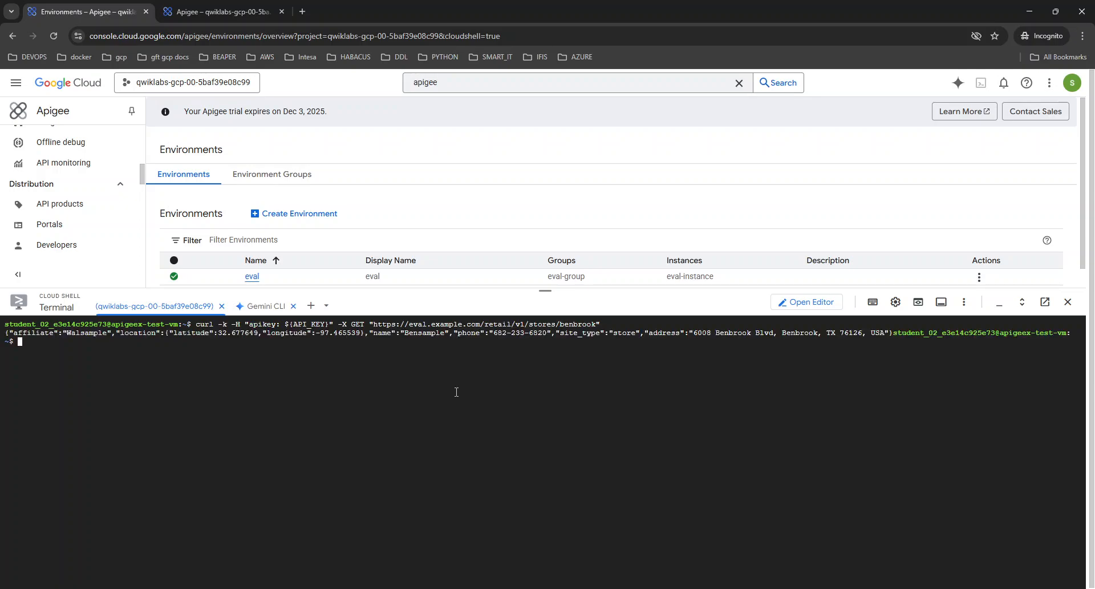
click(287, 7)
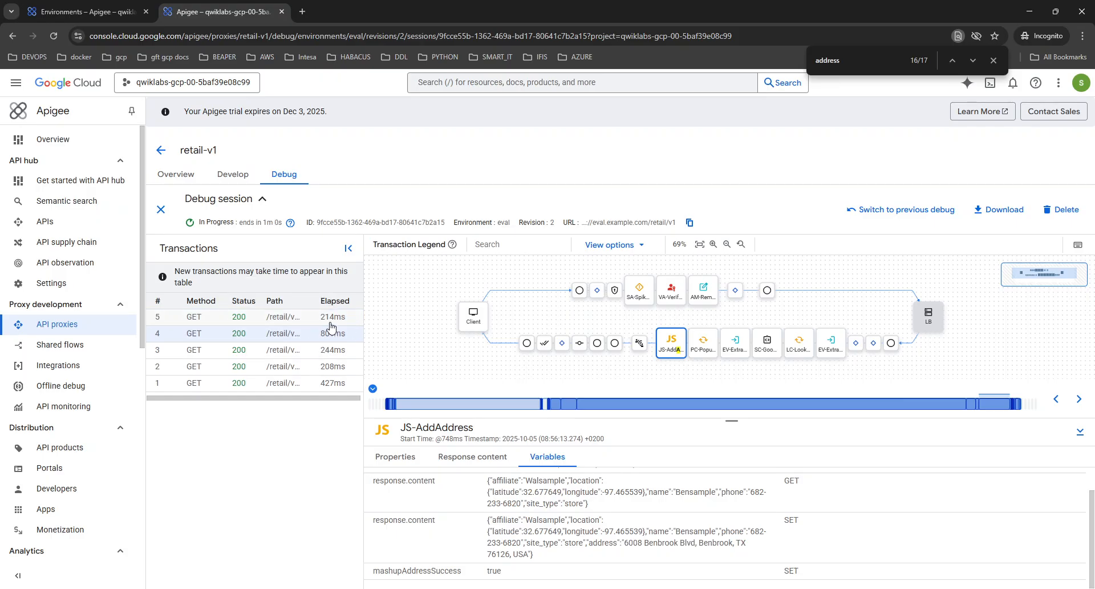
Open transaction 5's trace and enlarge the step details and flow diagram panels
click(268, 317)
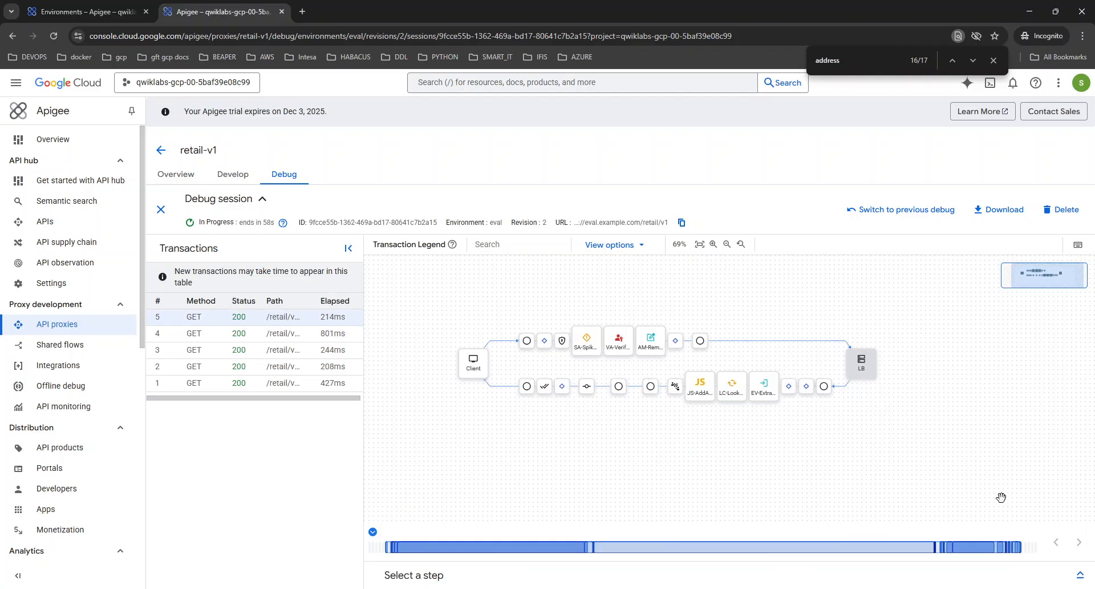
click(1080, 575)
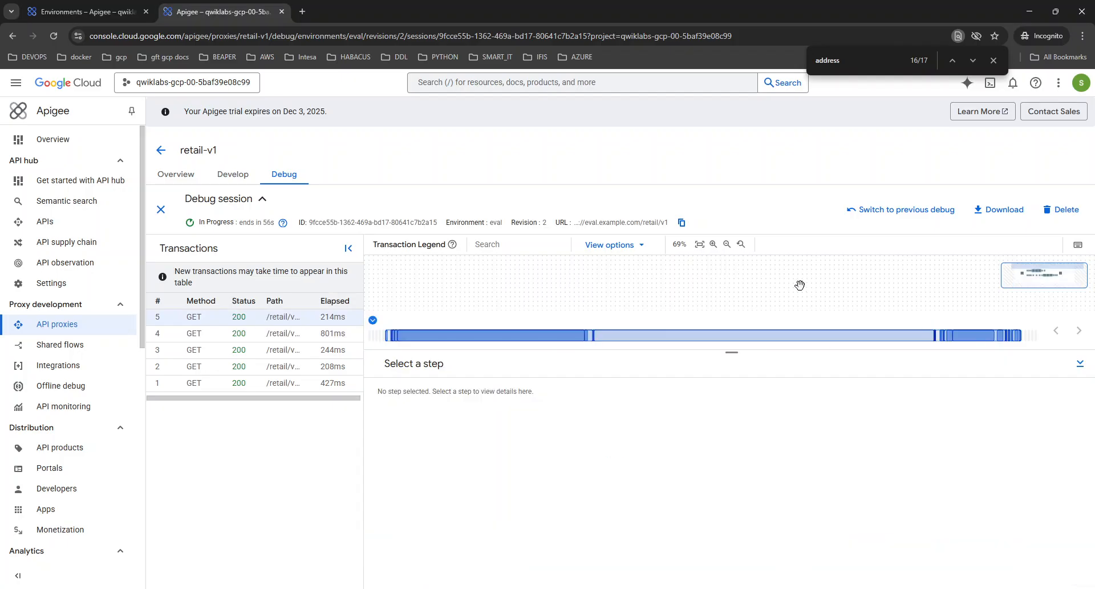
drag(873, 349, 873, 419)
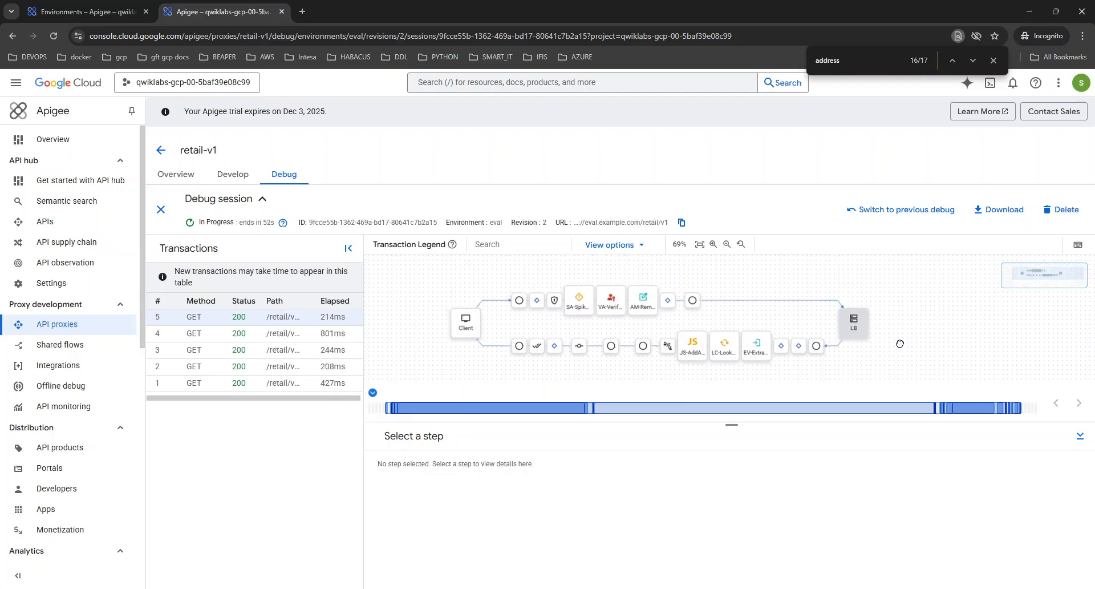
Review EV-ExtractLatLng's response content and its extracted lat and lng variables
click(757, 357)
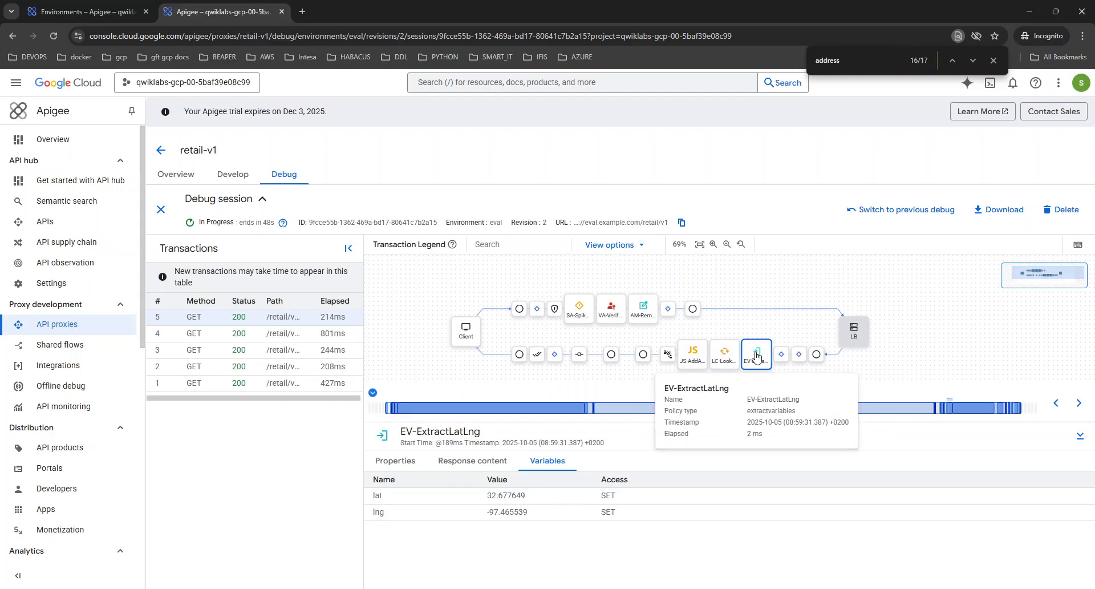
click(474, 462)
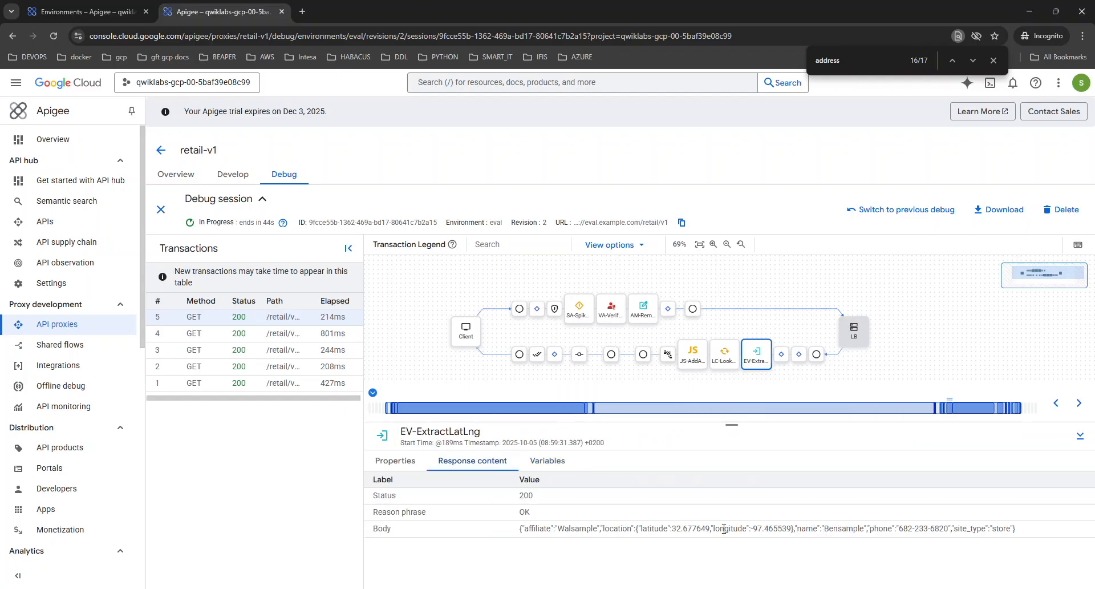
drag(654, 529, 783, 530)
click(523, 528)
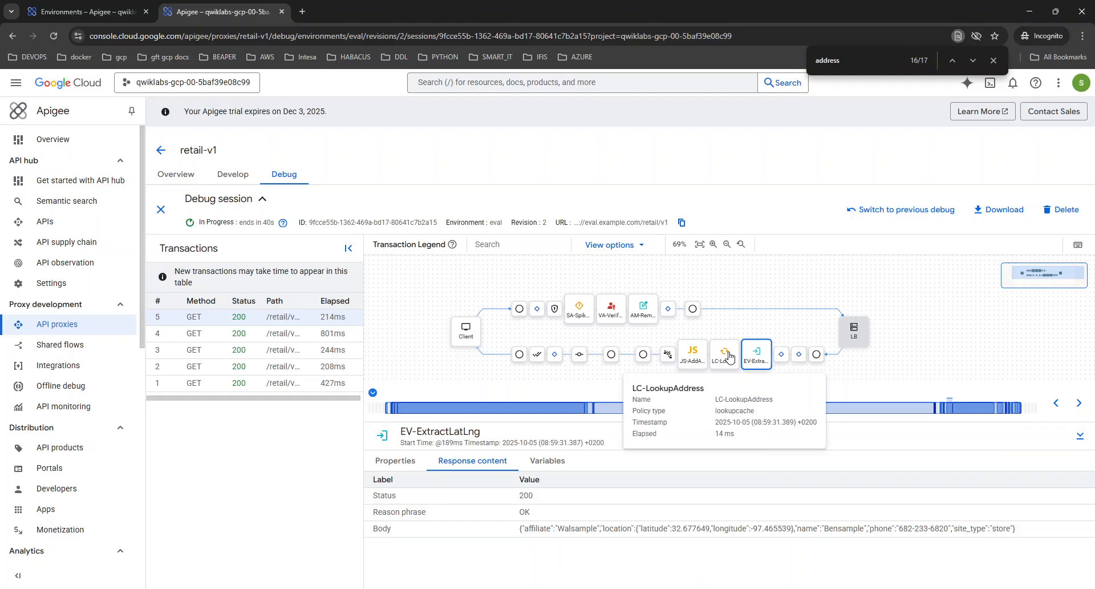
click(752, 360)
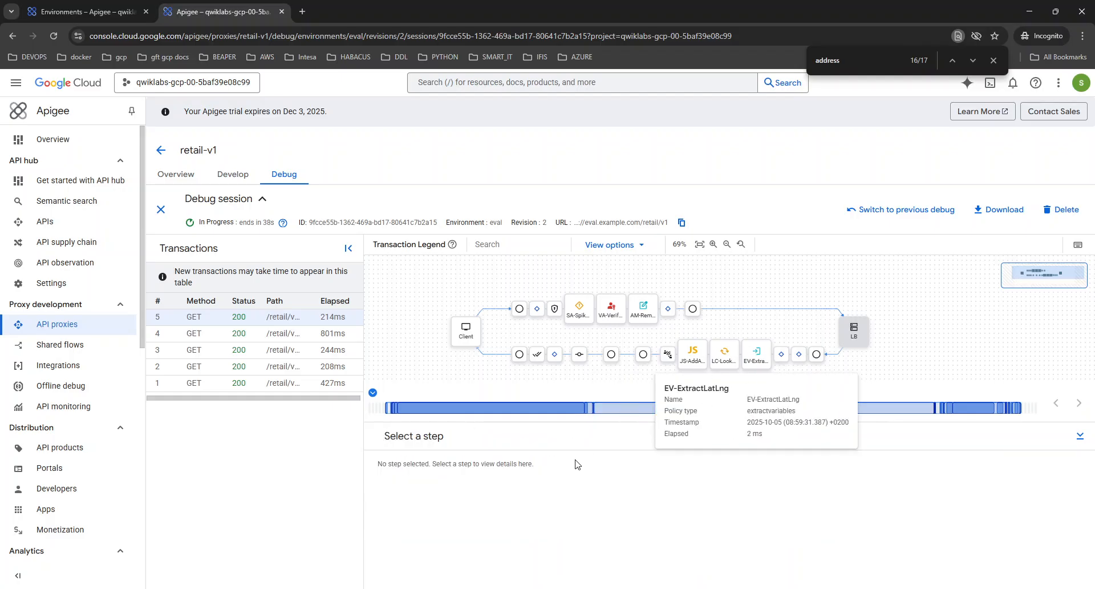
click(762, 361)
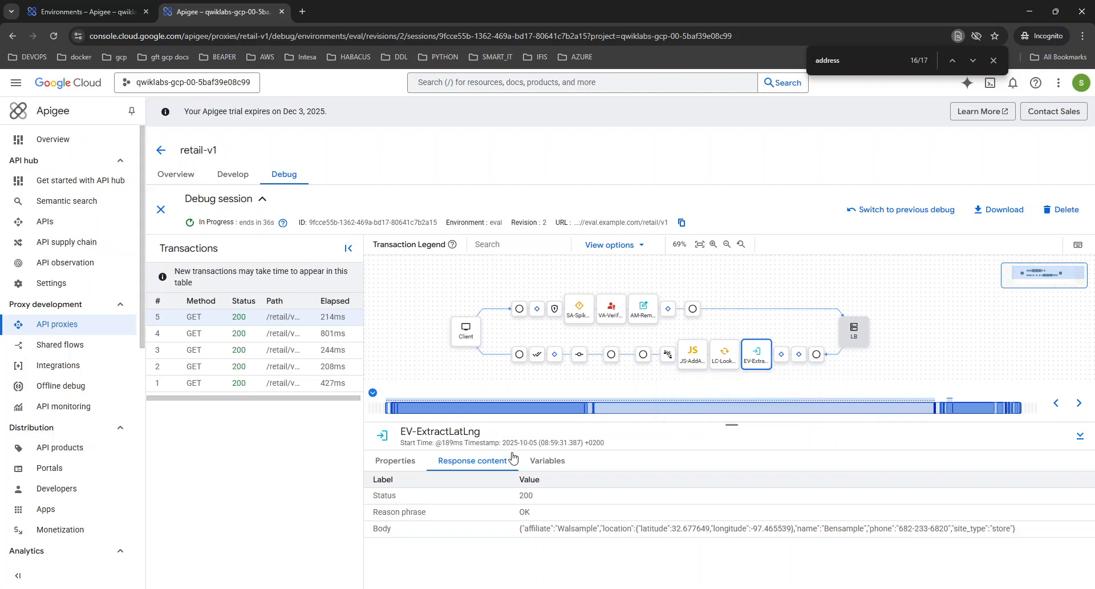
click(547, 461)
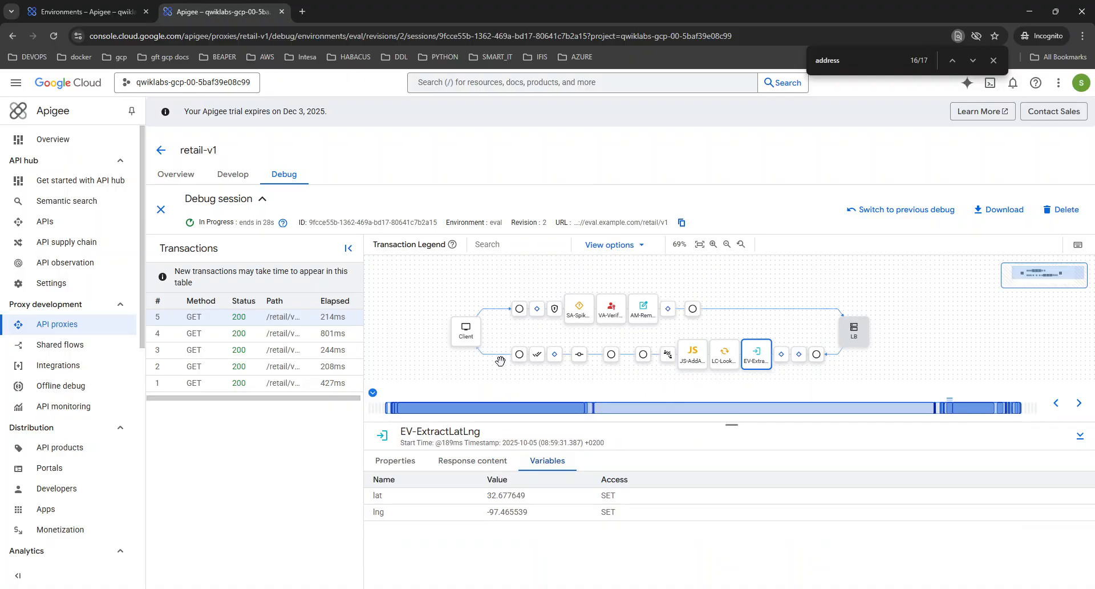
Confirm LC-LookupAddress returned the cached Benbrook address, then review JS-AddAddress's variables
mouse_move(725, 362)
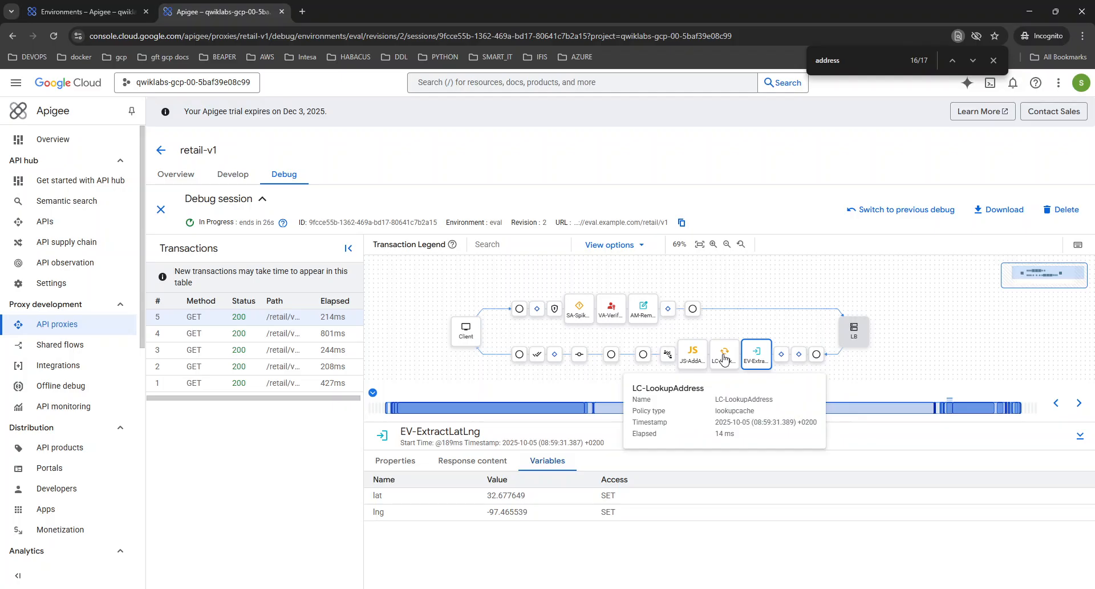
click(724, 358)
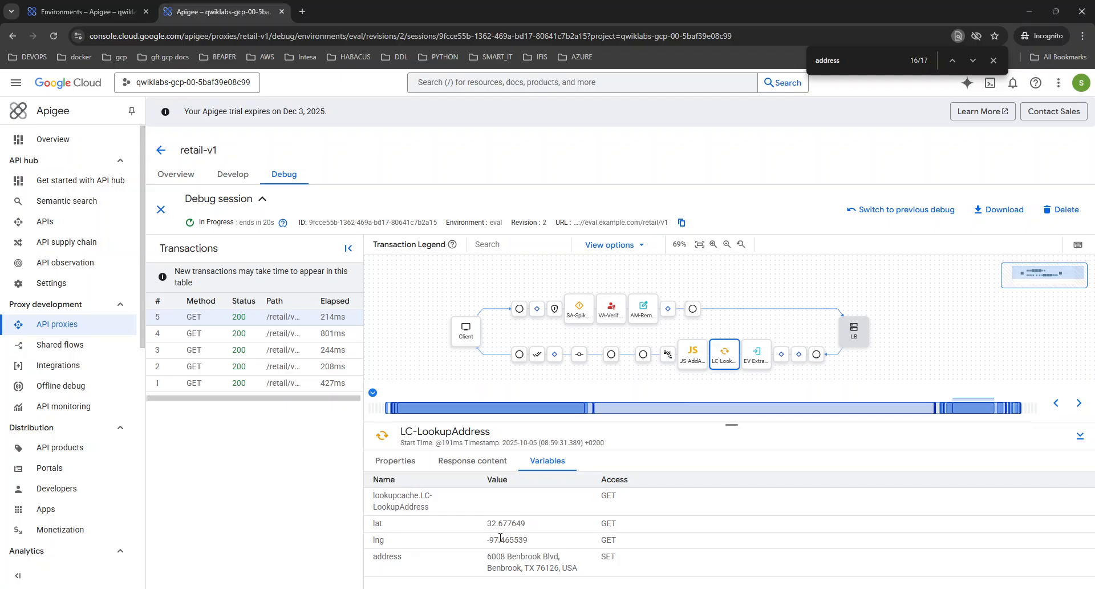
click(756, 354)
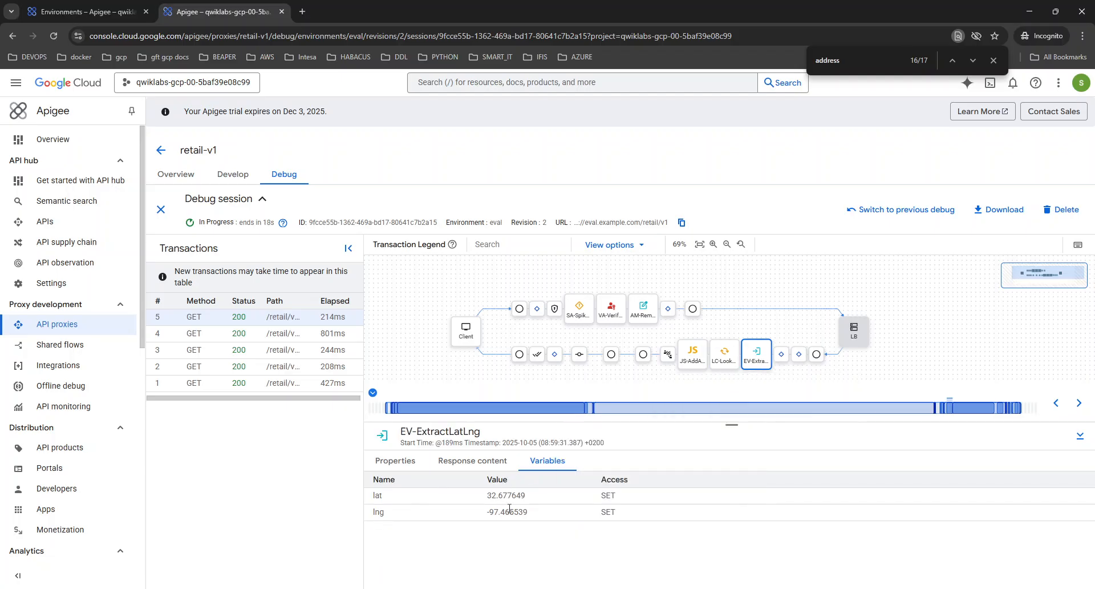
click(725, 355)
drag(487, 523, 537, 543)
drag(578, 571, 376, 554)
click(693, 354)
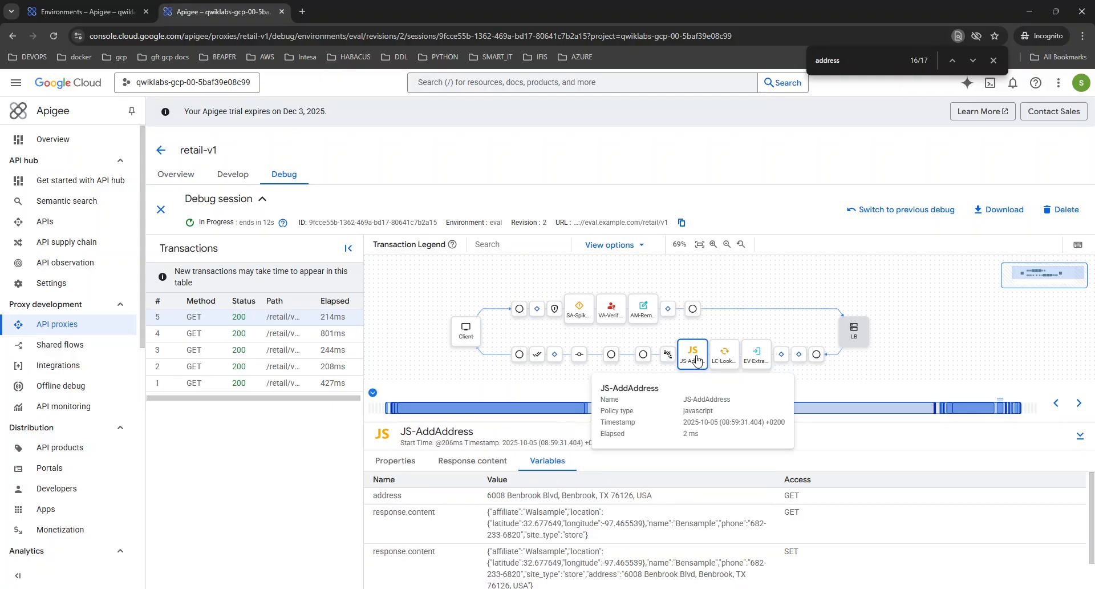
scroll(520, 534, down, 2)
scroll(527, 525, up, 2)
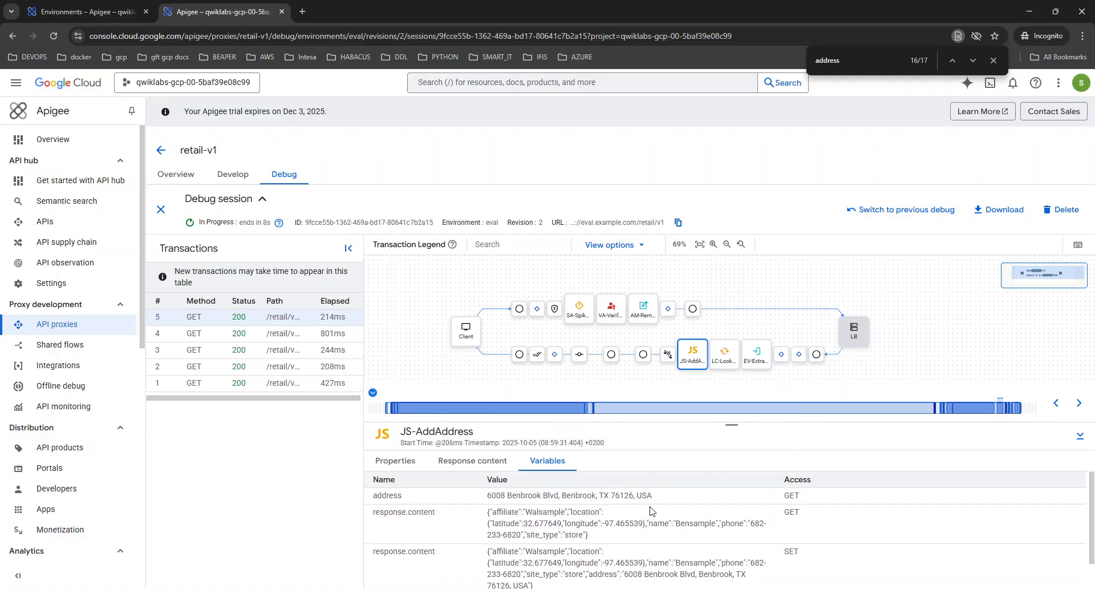